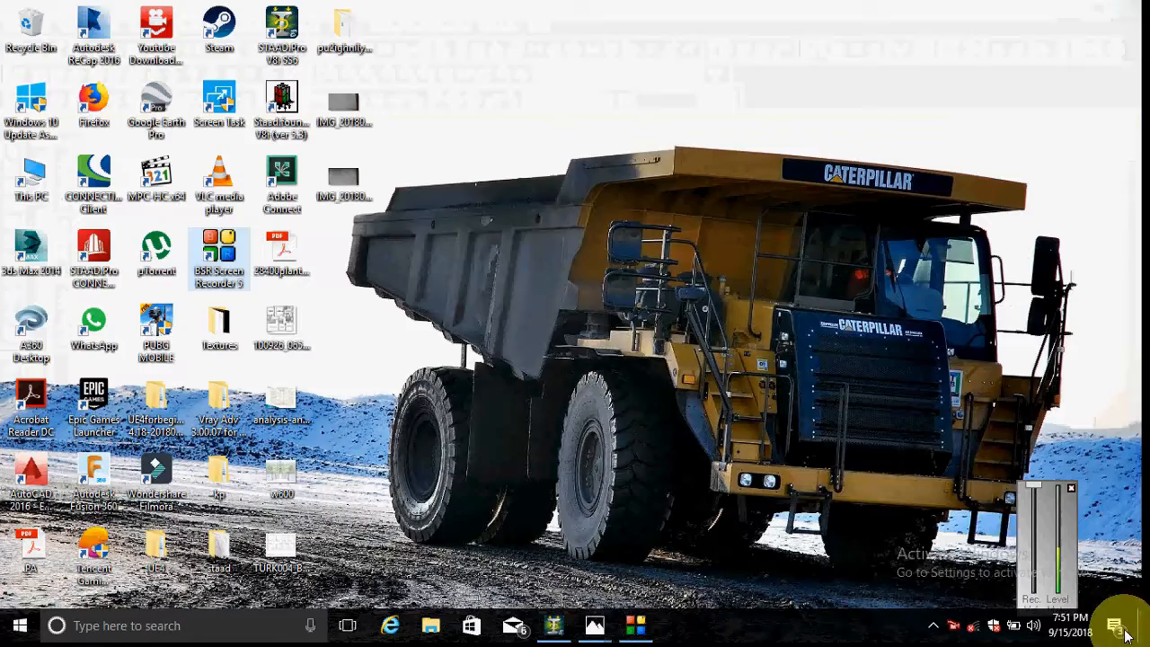
left_click(513, 236)
right_click(513, 236)
left_click(544, 310)
left_click(637, 632)
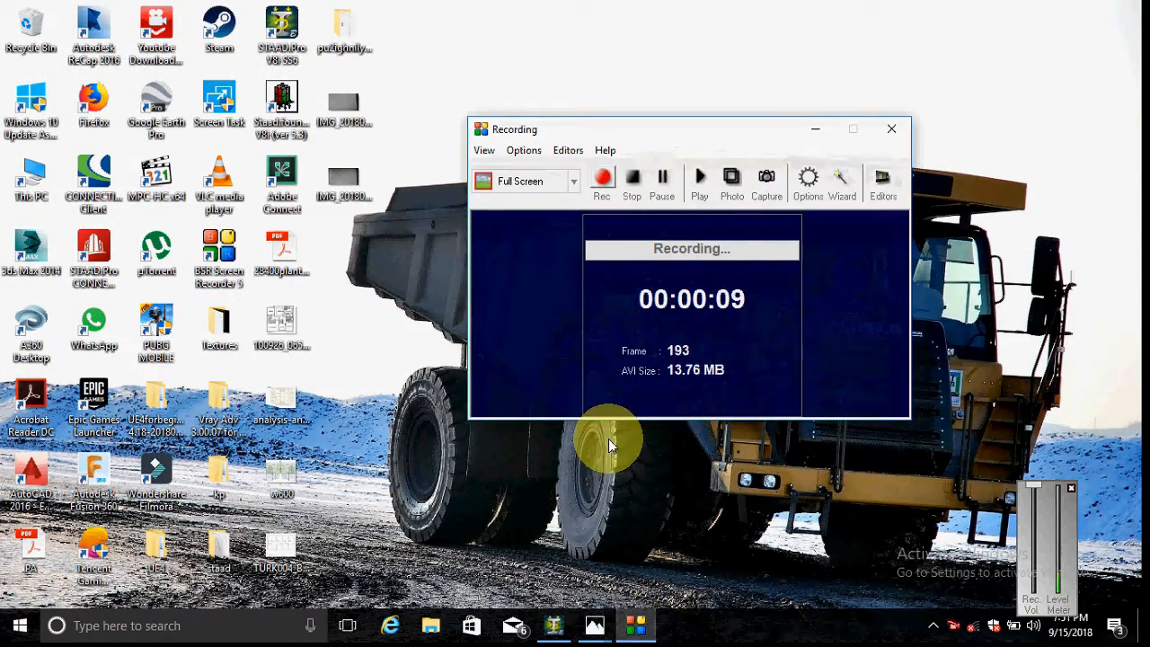
Switch to STAAD.Pro and extend linked members from all grid nodes with one Y-direction Translational Repeat of -1.5 m
left_click(576, 634)
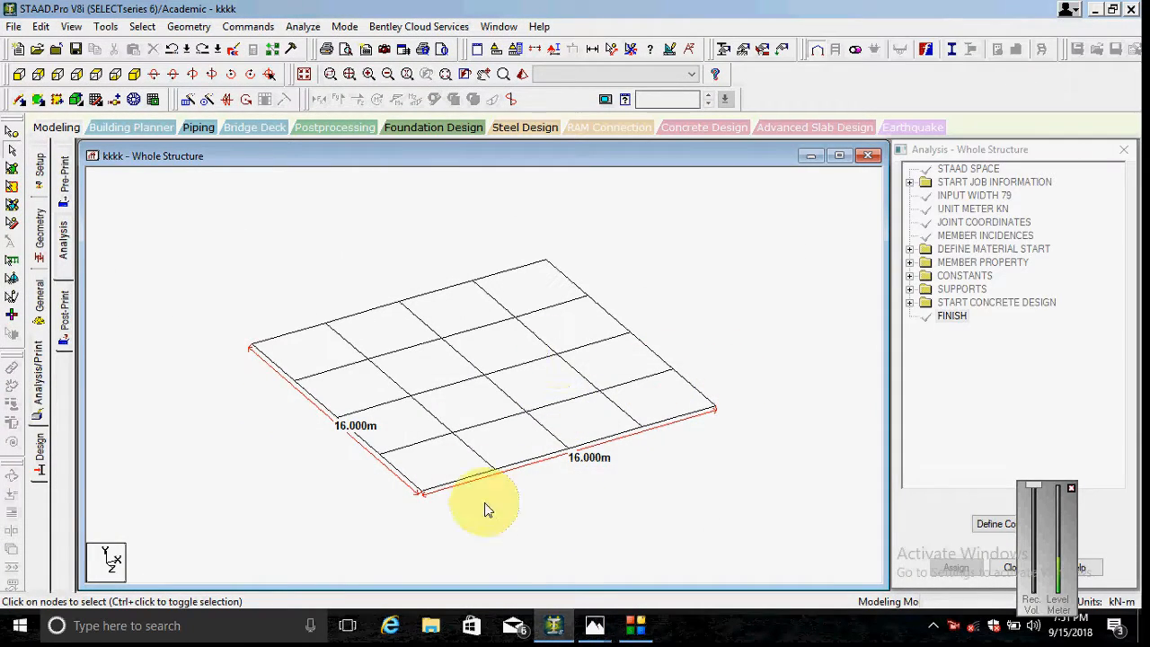
scroll(387, 390, "down", 1)
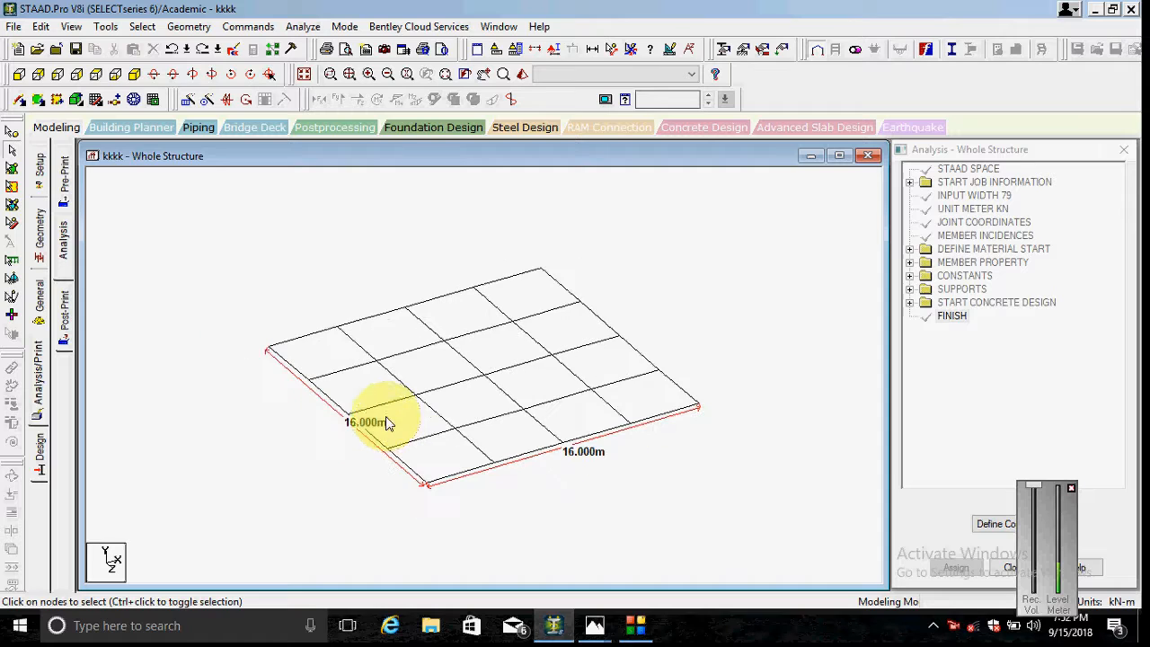
left_click(19, 76)
left_click_drag(222, 347, 808, 442)
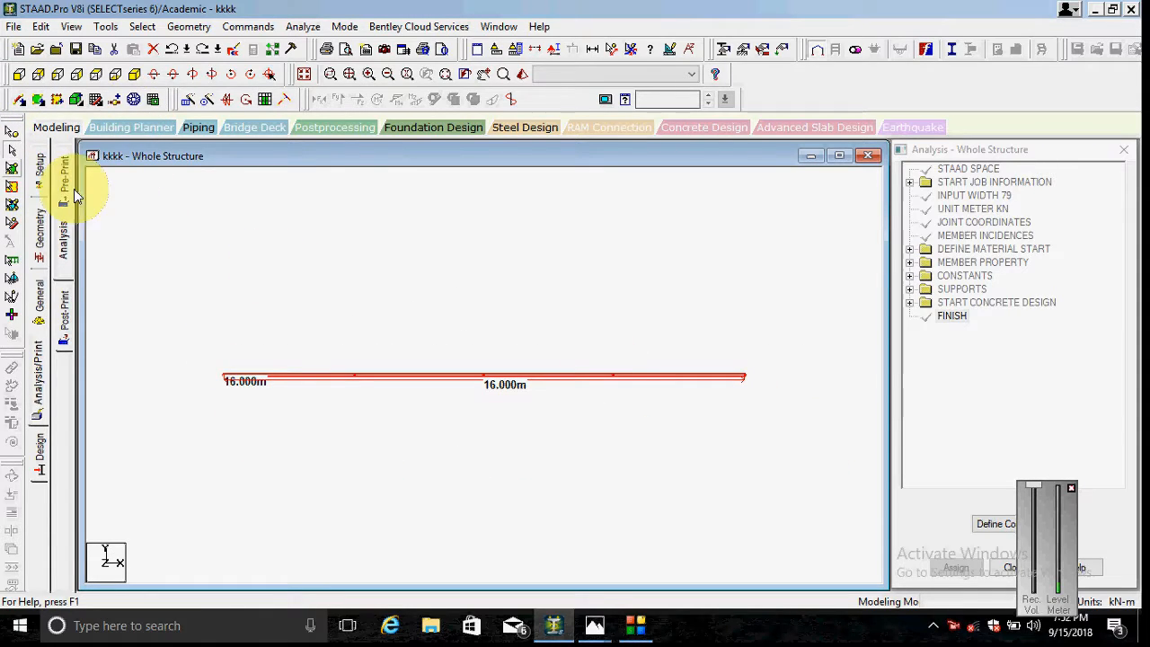
left_click(11, 149)
left_click_drag(186, 304, 872, 502)
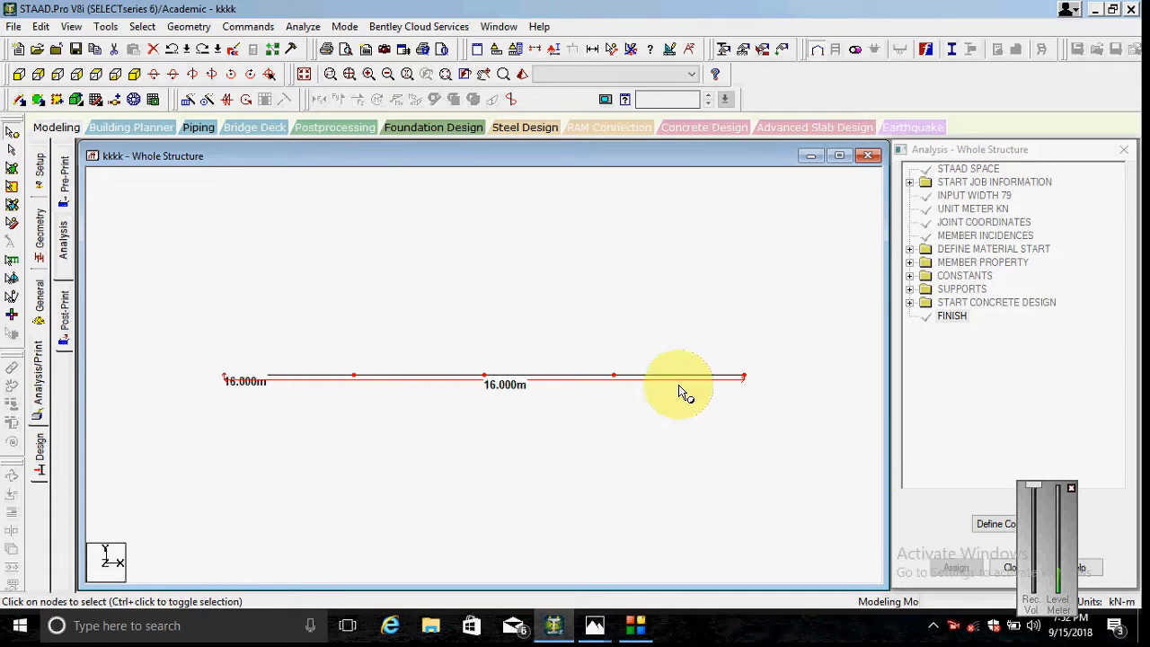
left_click(188, 101)
left_click(399, 387)
double_click(584, 393)
type("-1.5")
left_click(720, 330)
left_click(772, 241)
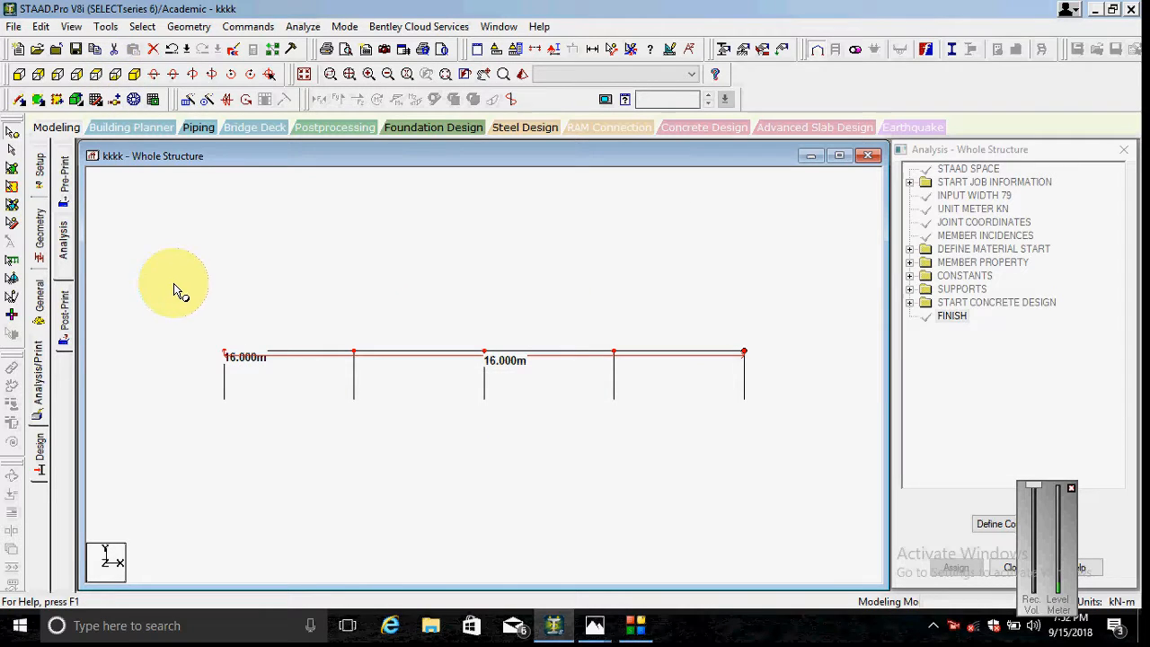
Repeat the horizontal grid beams upward in Y with linked steps, using 4 steps at 3.5 m spacing
left_click(11, 135)
left_click(13, 155)
left_click_drag(141, 302, 799, 367)
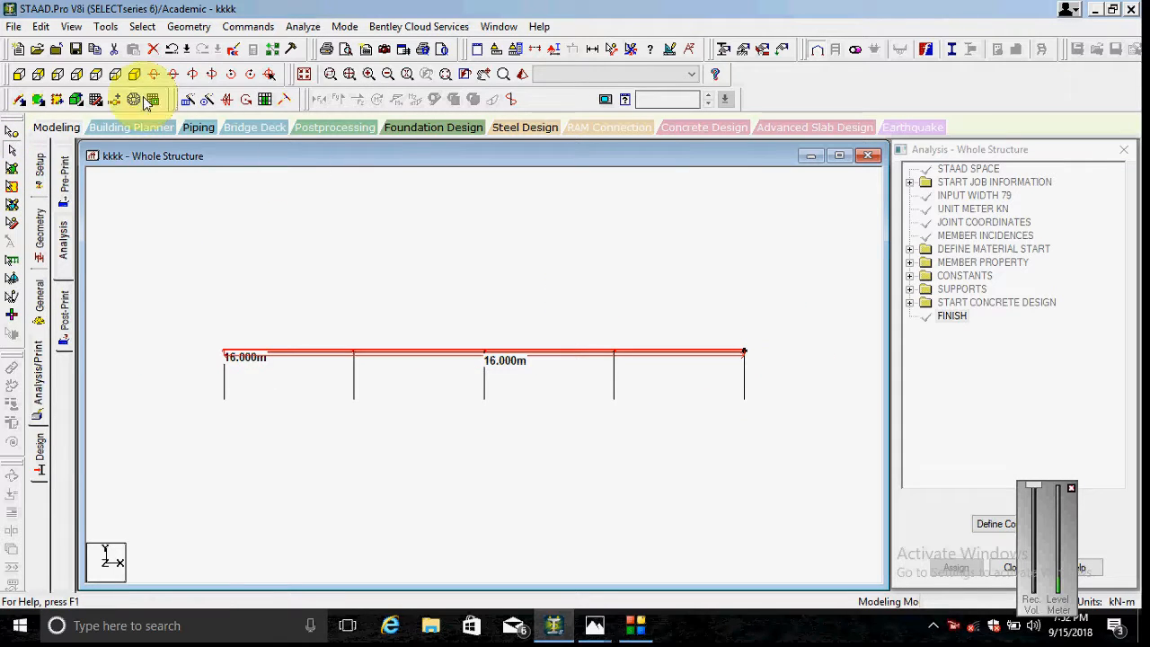
left_click(188, 99)
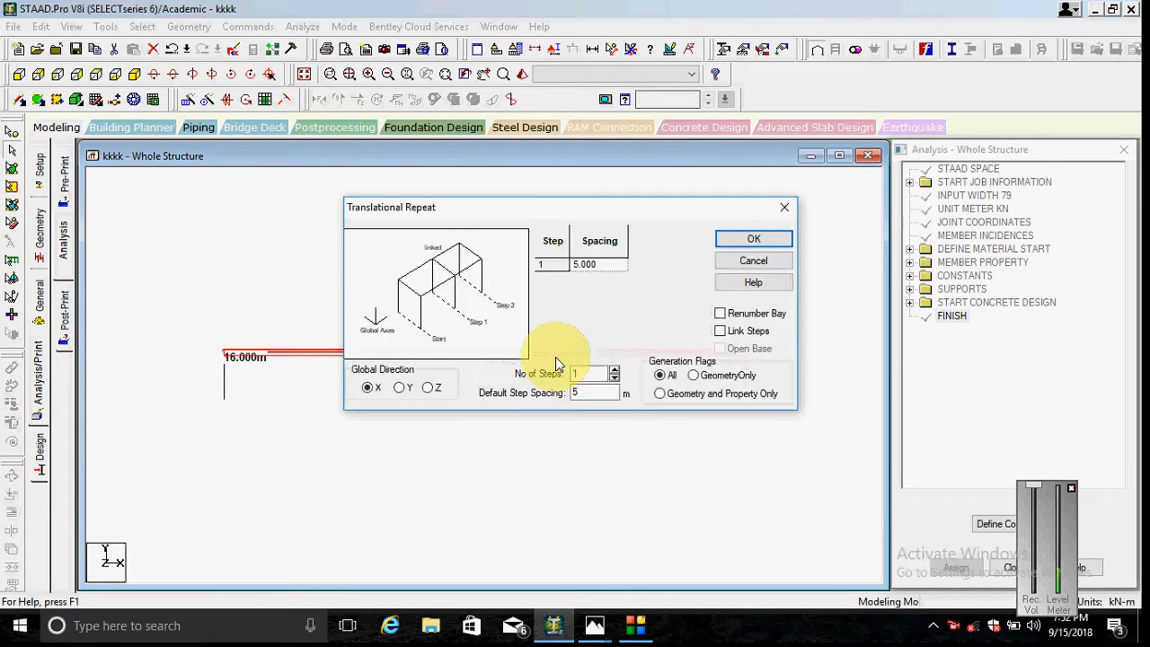
left_click(404, 395)
left_click_drag(592, 392, 485, 397)
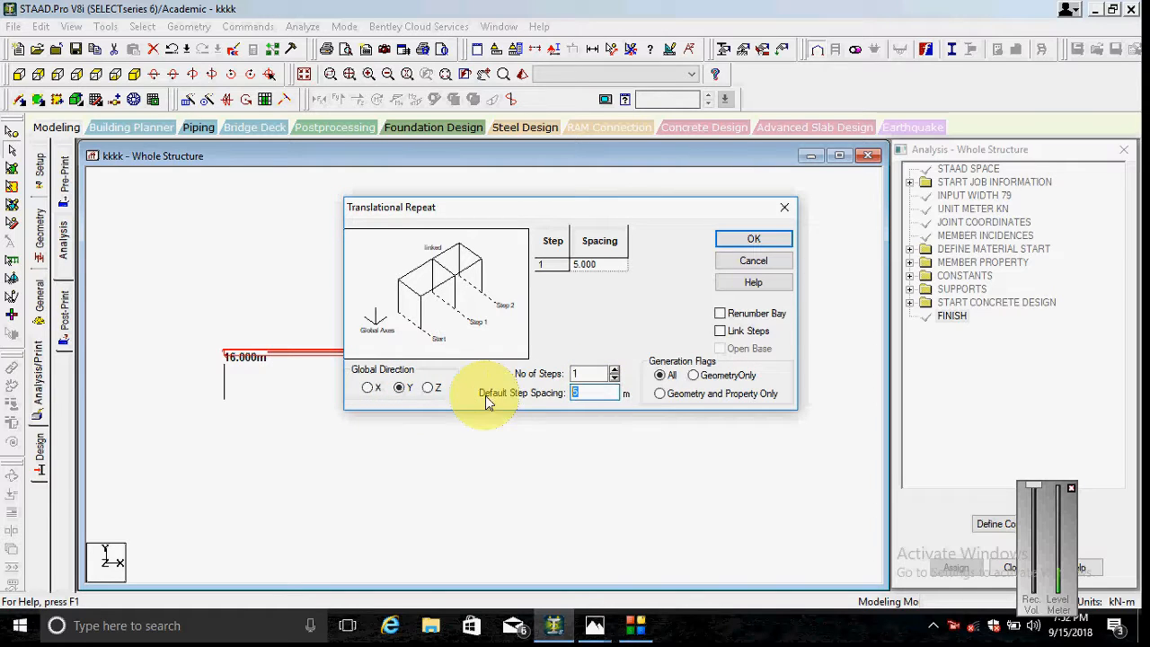
type("3.5")
left_click_drag(589, 374, 556, 374)
type("4")
left_click(734, 334)
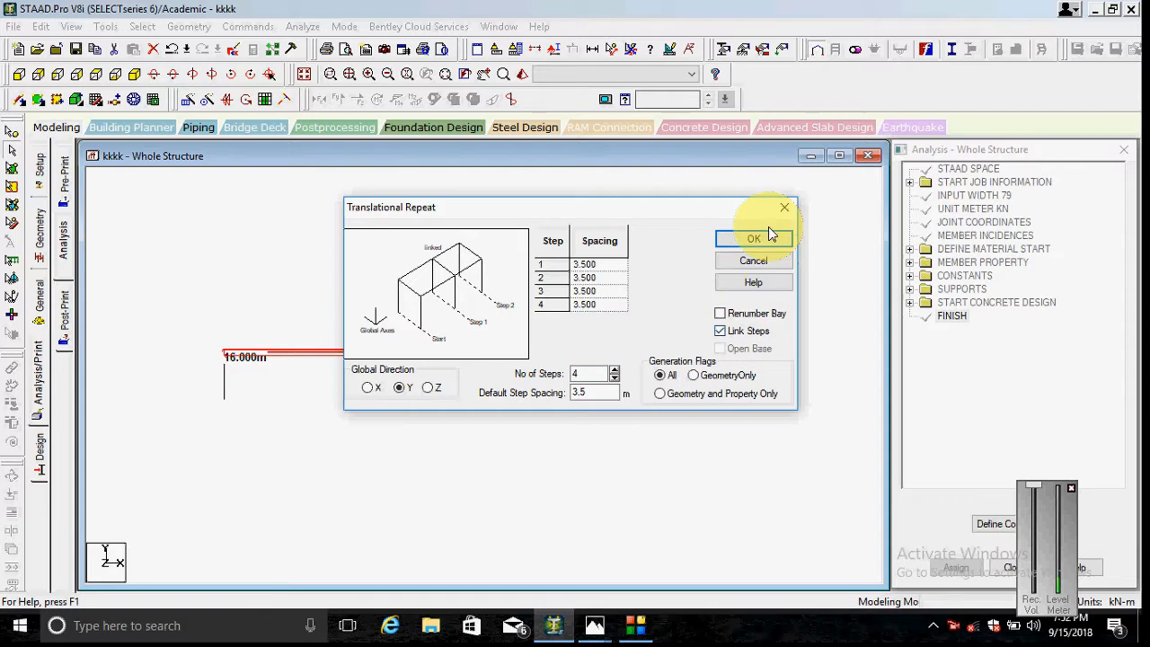
left_click(762, 239)
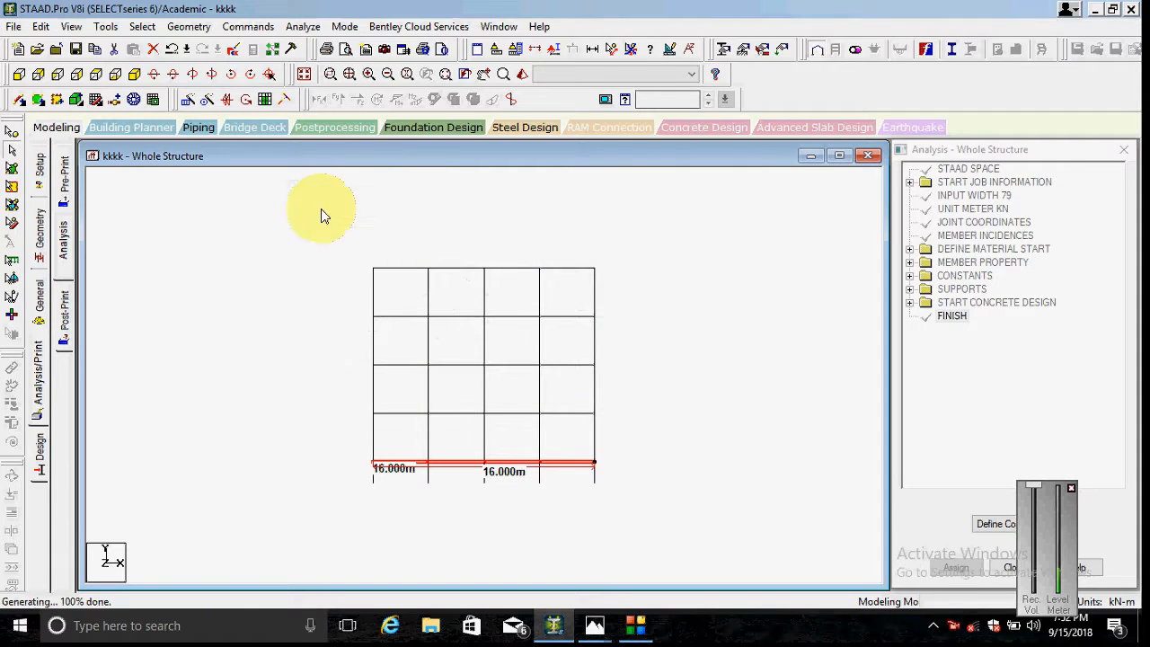
Examine in isometric view which members use the existing 0.30x0.60 and 0.30x0.30 rectangular sections
left_click(134, 73)
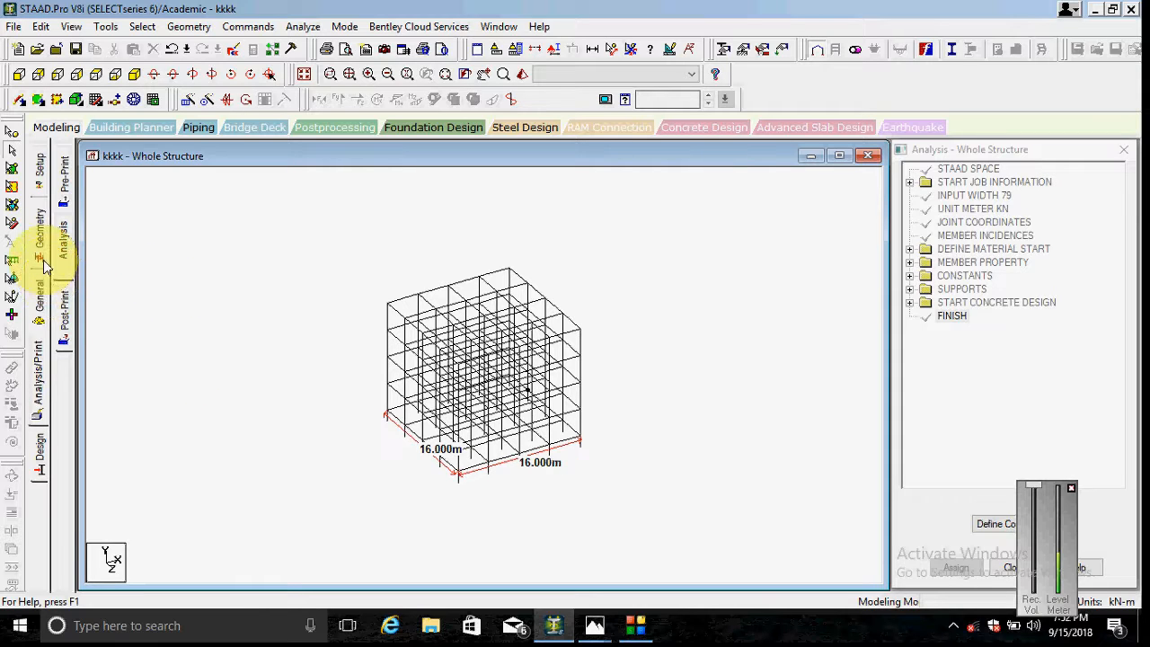
left_click(38, 301)
left_click(929, 300)
left_click(950, 309)
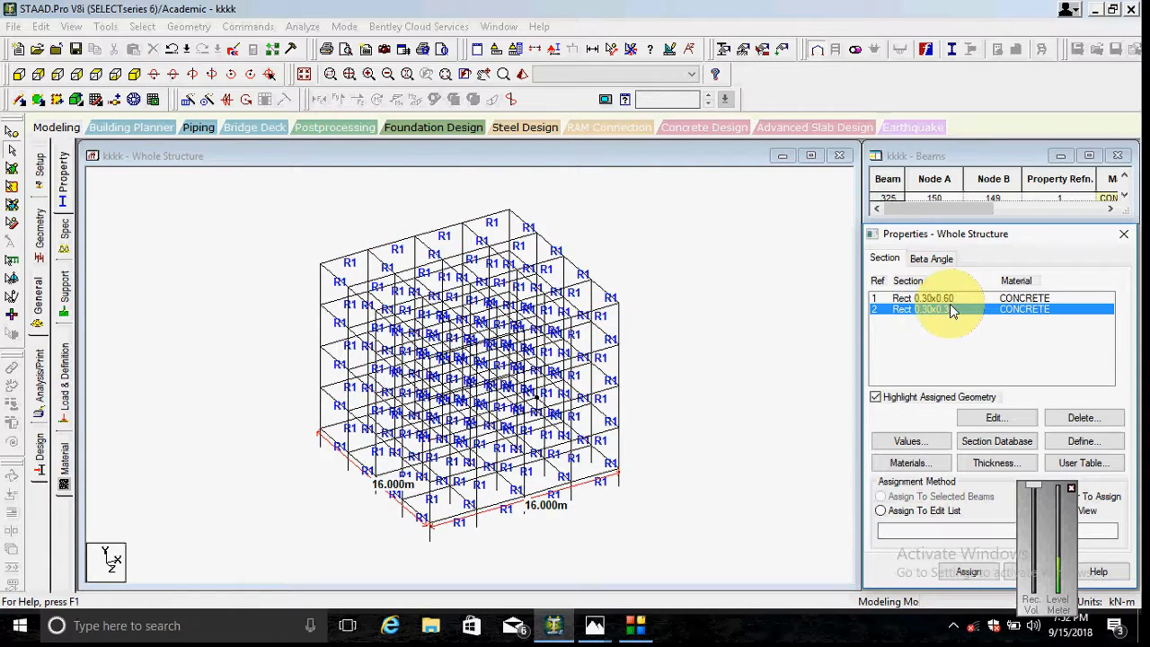
left_click(956, 298)
left_click(954, 309)
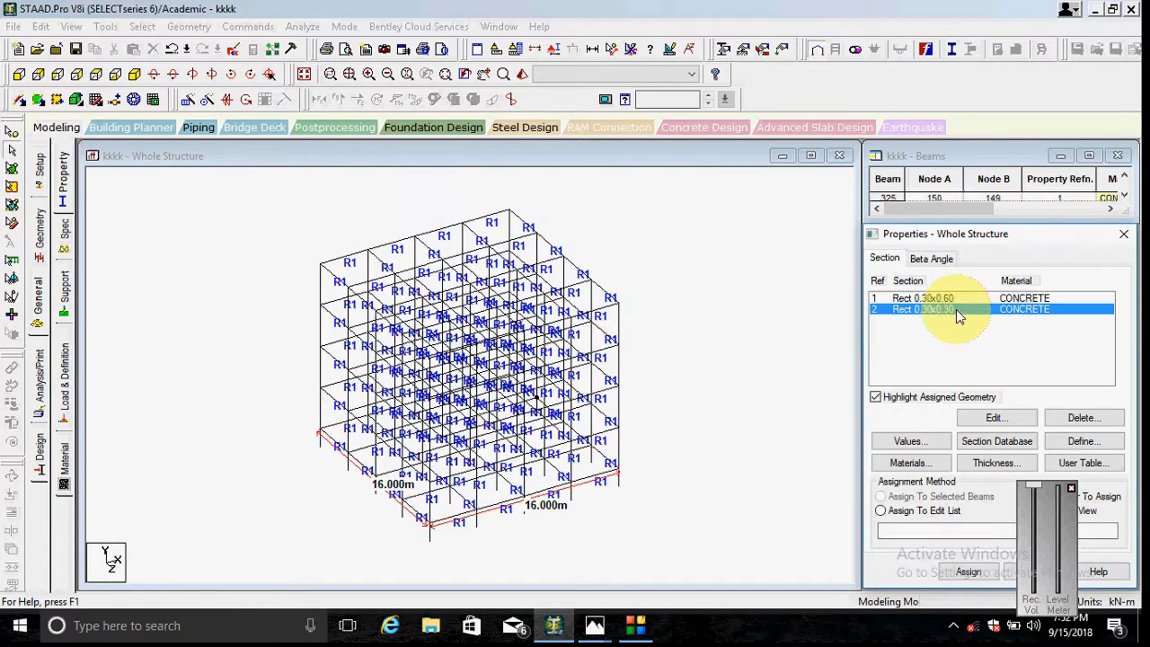
left_click(964, 303)
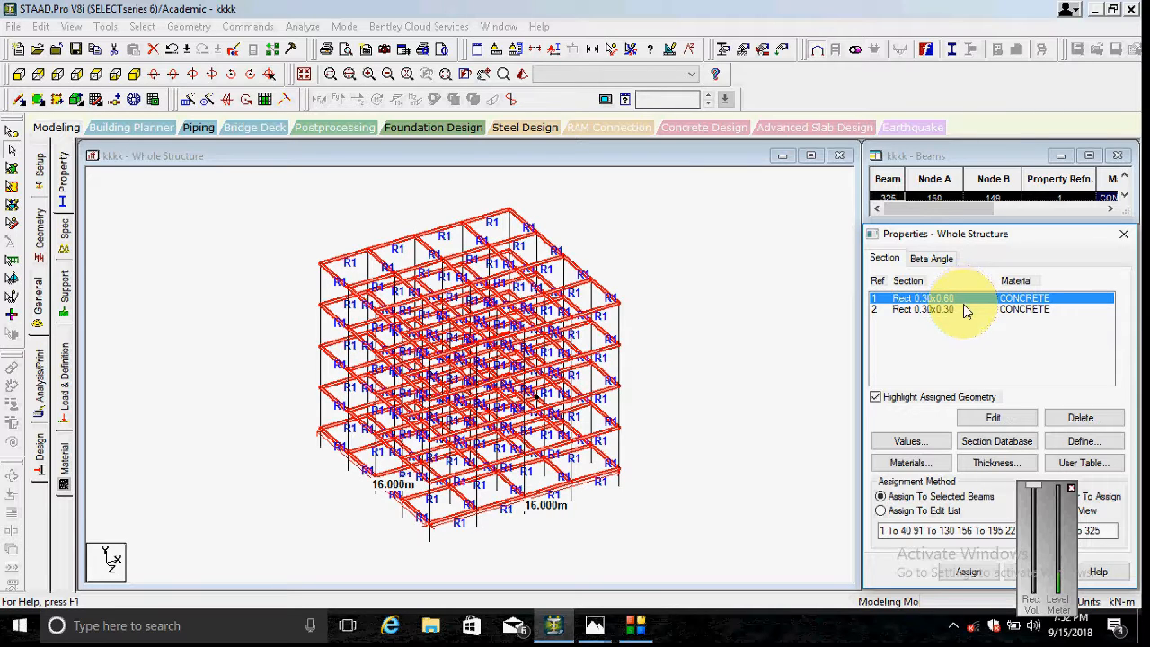
left_click(962, 309)
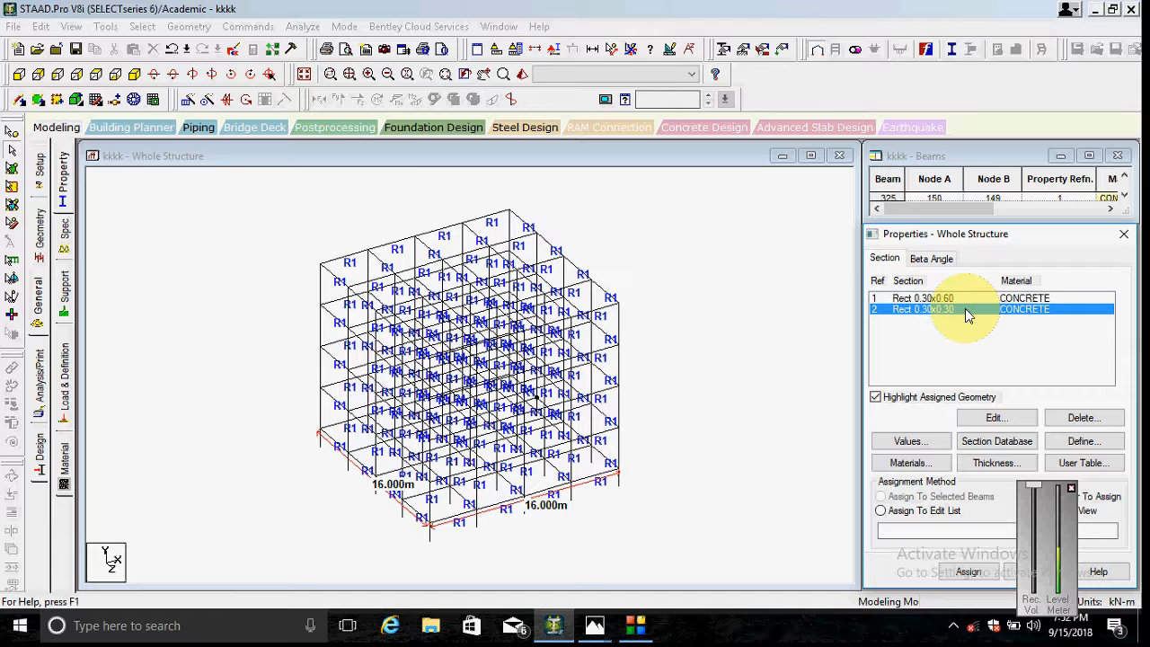
left_click(1073, 490)
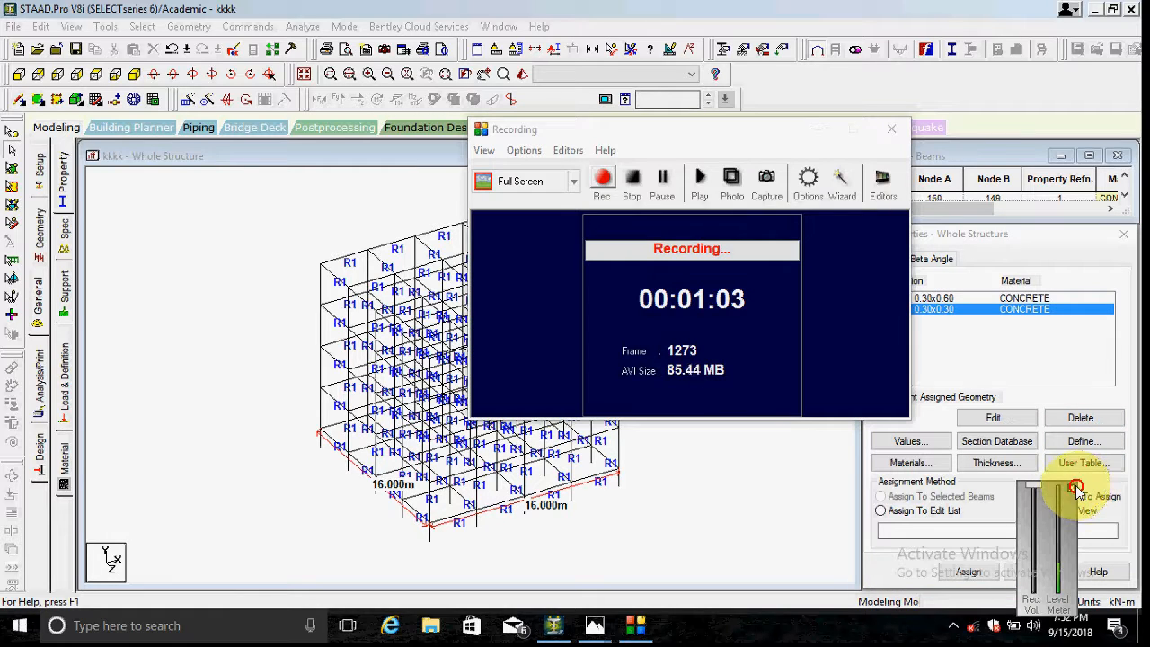
left_click(1073, 490)
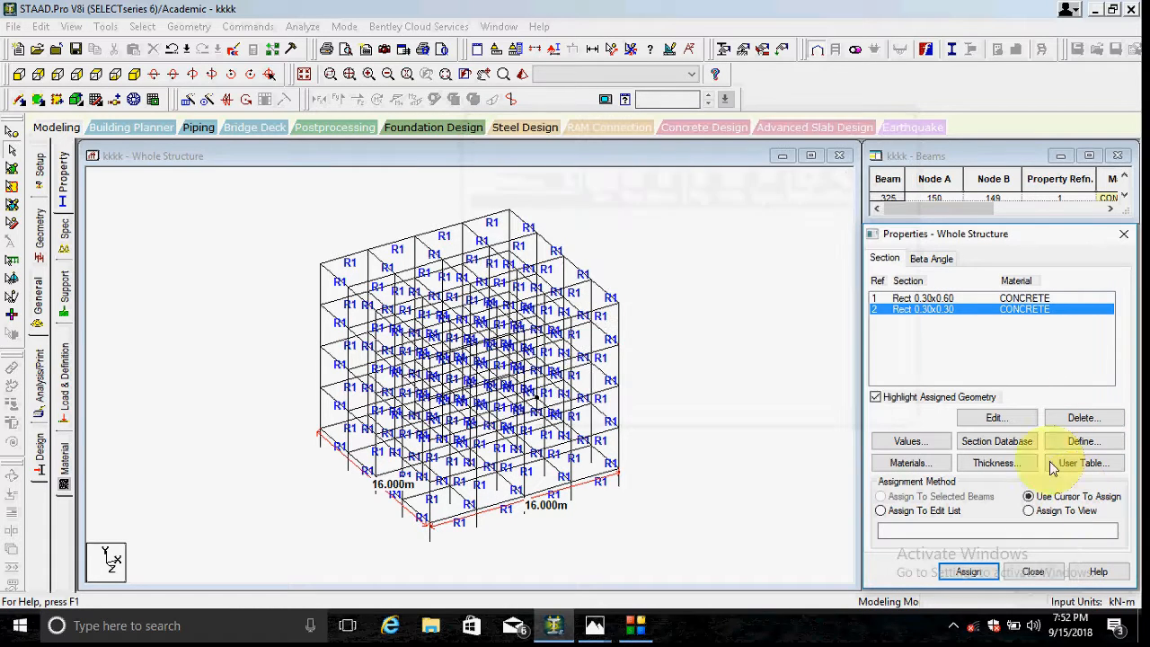
Delete both existing concrete sections, Rect 0.30x0.60 and Rect 0.30x0.30, from the structure's properties
left_click(1008, 302)
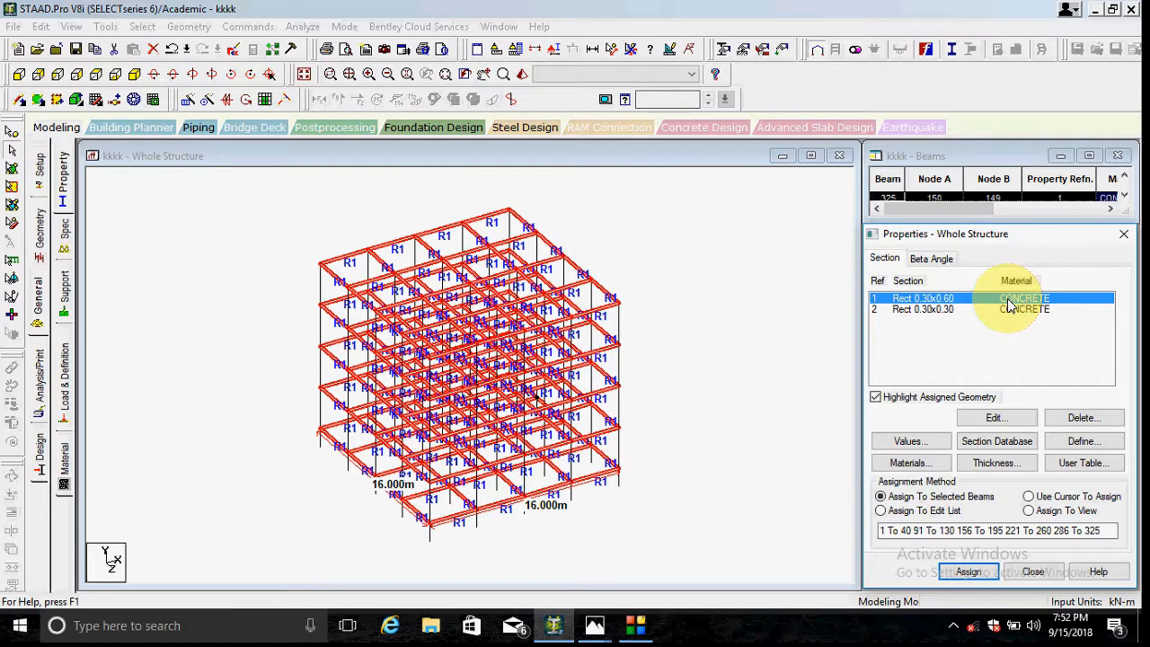
key("Delete")
left_click(981, 455)
left_click(979, 302)
key("Delete")
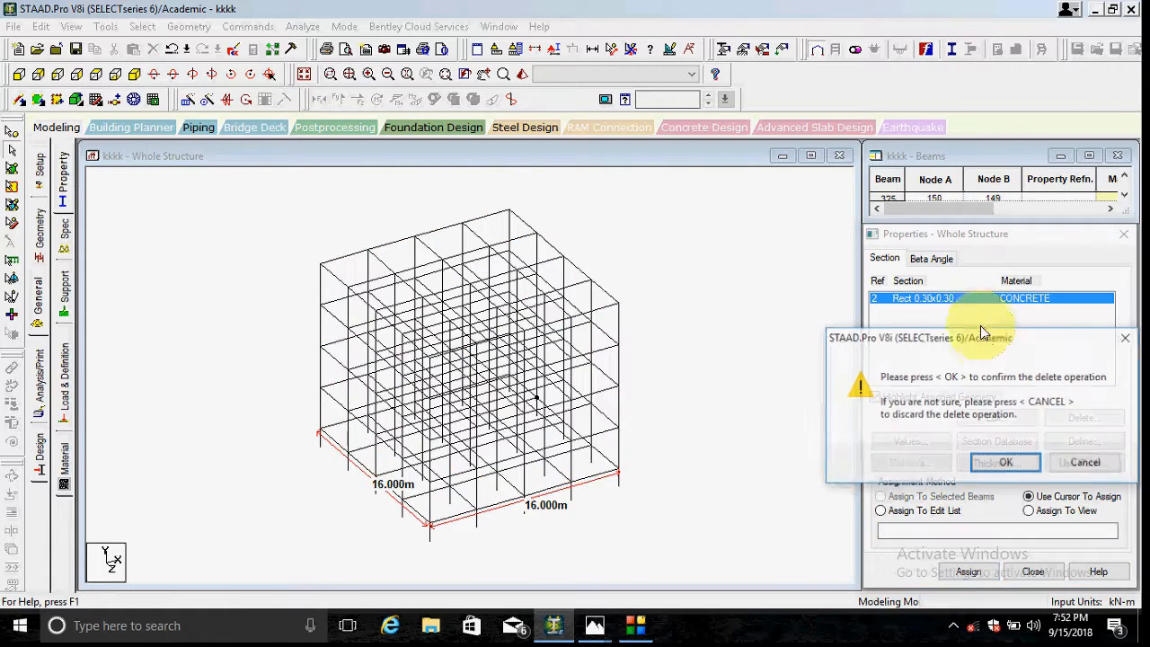
left_click(1005, 462)
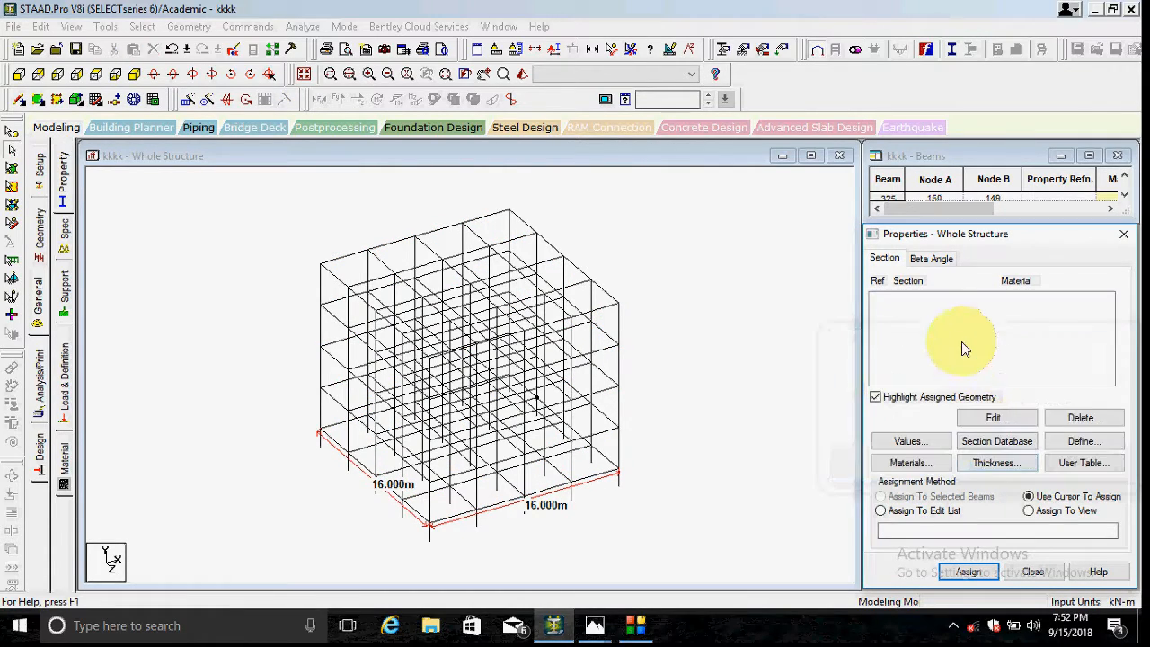
Define a rectangular CONCRETE section with YD 0.3 m and ZD 0.6 m
left_click(1096, 449)
left_click(331, 180)
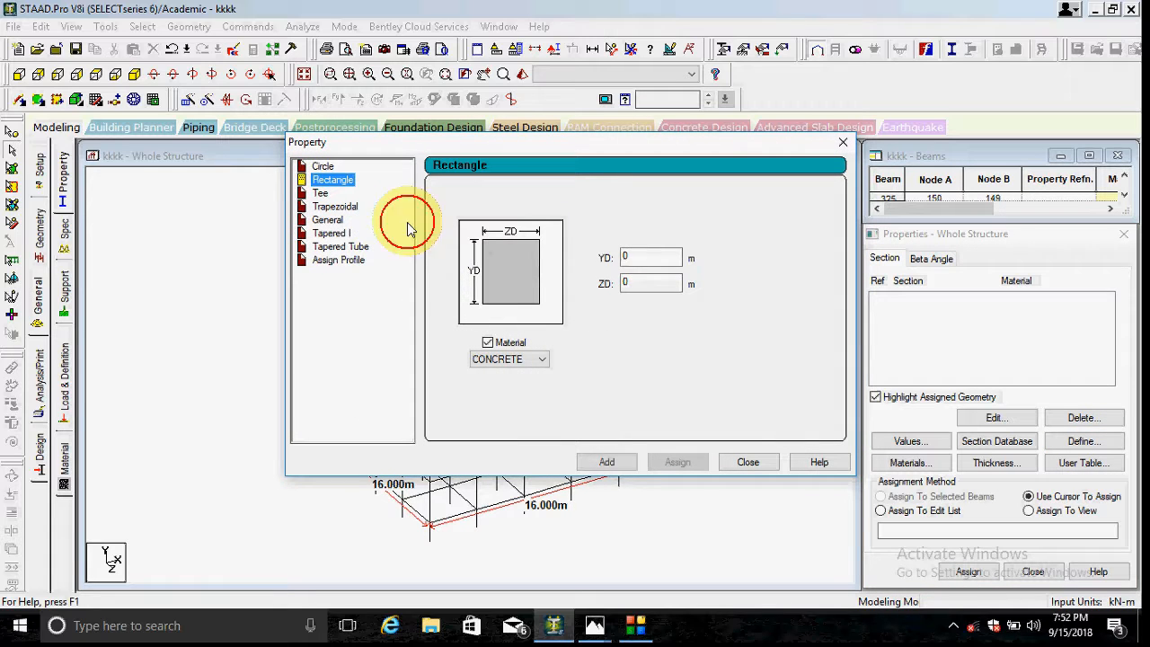
double_click(654, 257)
type("3")
double_click(642, 283)
type("3")
key("BackSpace")
type(".6")
left_click(623, 473)
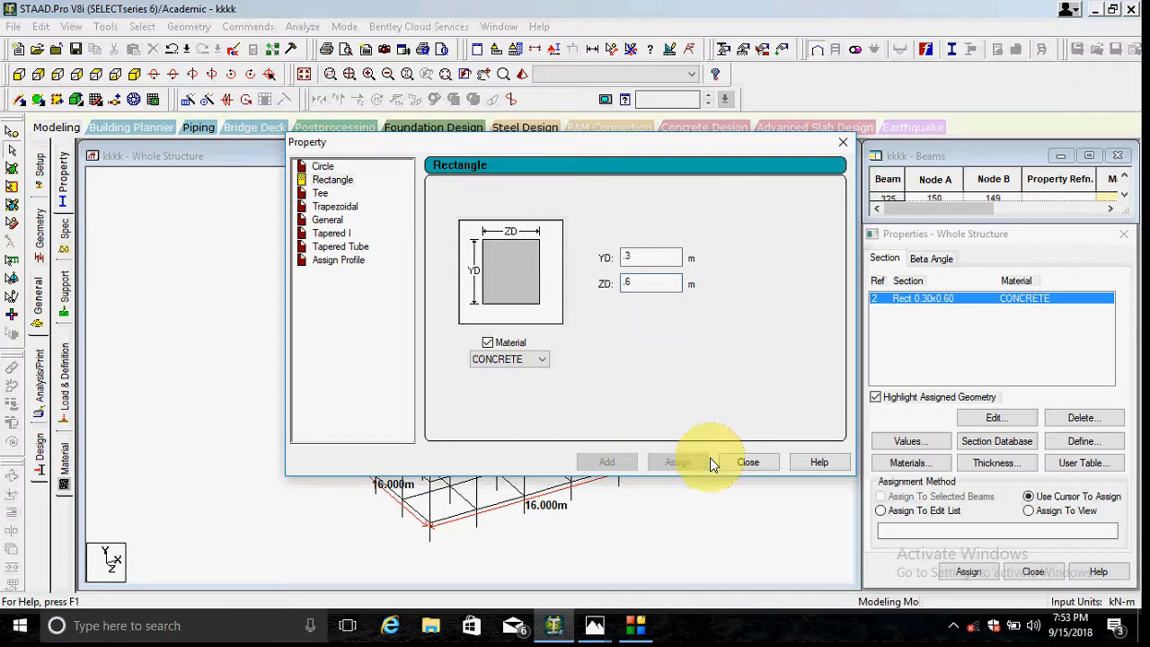
left_click(747, 462)
Define a second rectangular CONCRETE section with YD 0.3 m and ZD 0.3 m
left_click(1083, 441)
left_click(328, 181)
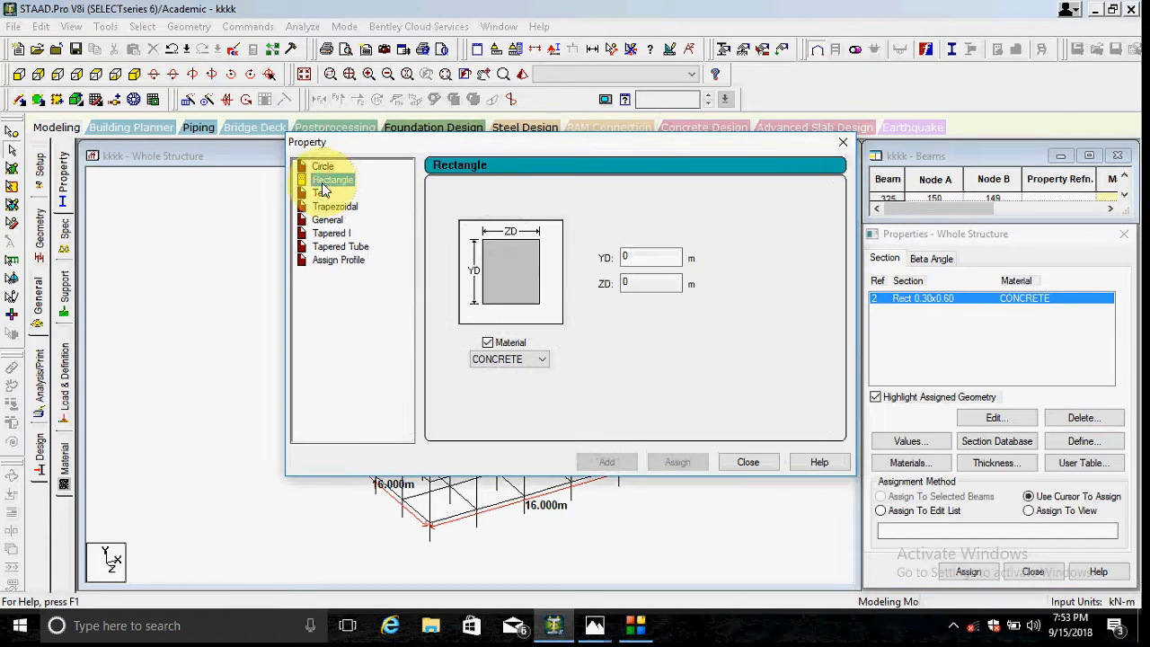
double_click(655, 258)
key("BackSpace")
type(".3")
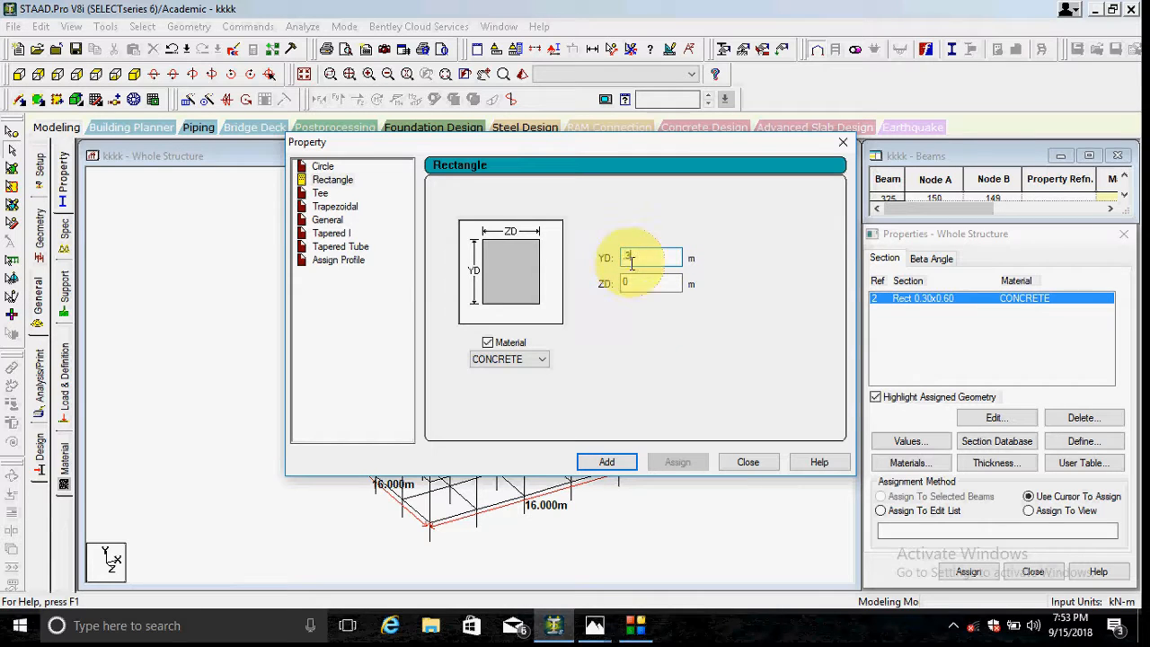
key("Tab")
type(".3")
left_click(607, 461)
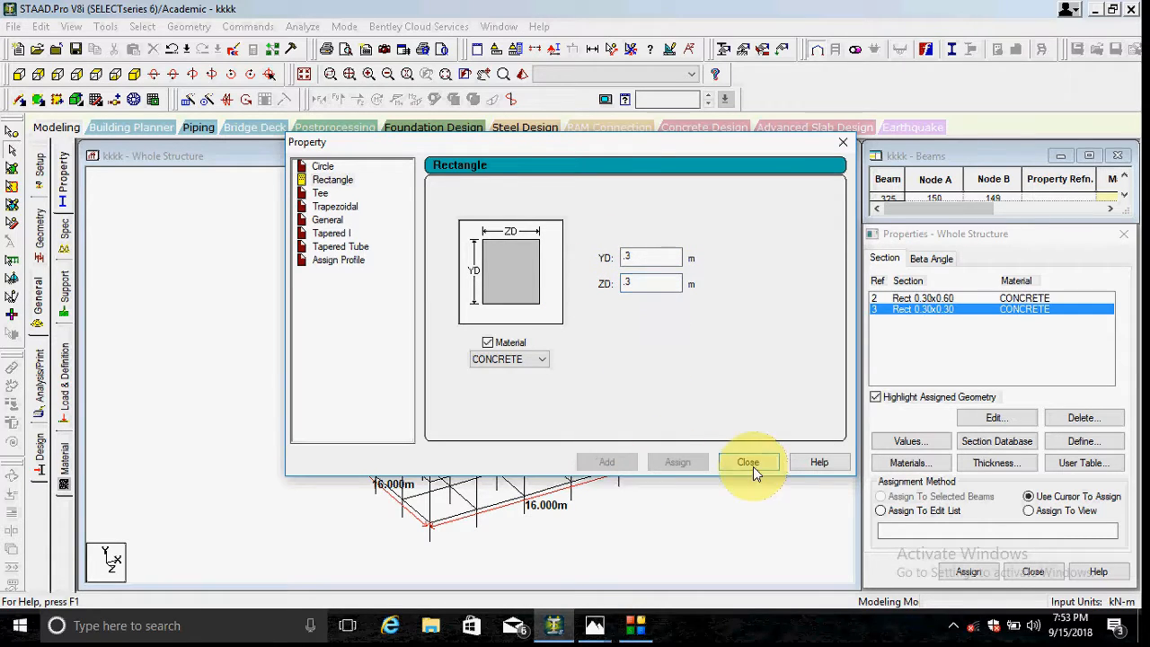
left_click(747, 461)
Select all members parallel to Y and assign them the Rect 0.30x0.30 section
left_click(305, 29)
left_click(737, 308)
left_click(155, 33)
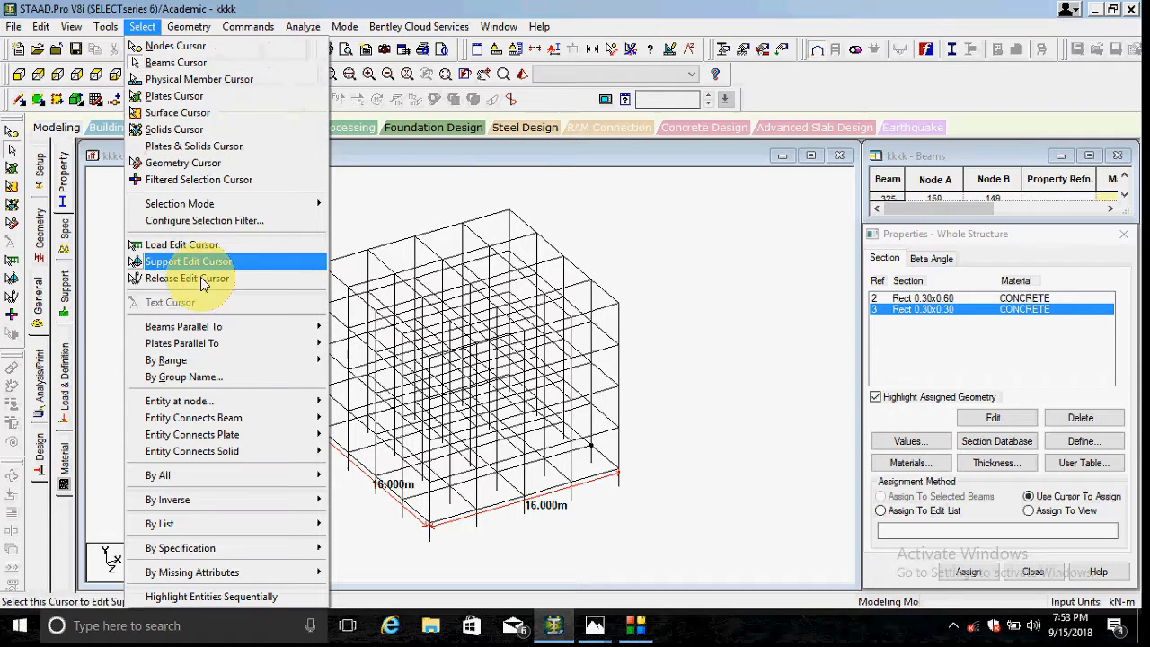
mouse_move(226, 326)
left_click(353, 347)
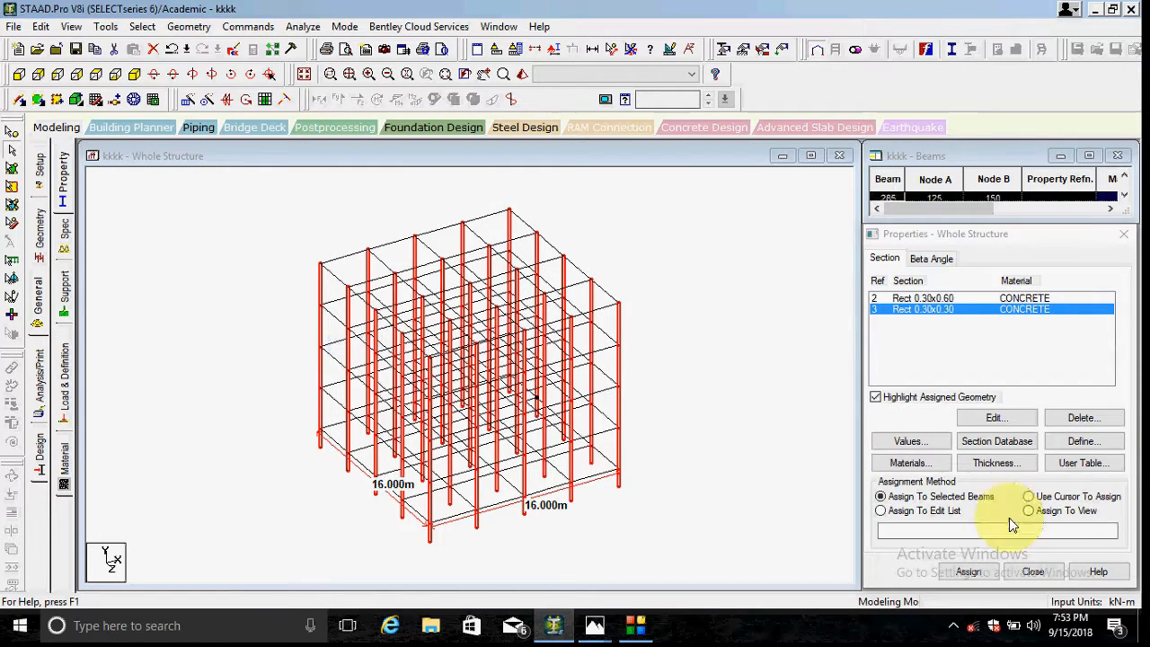
left_click(970, 573)
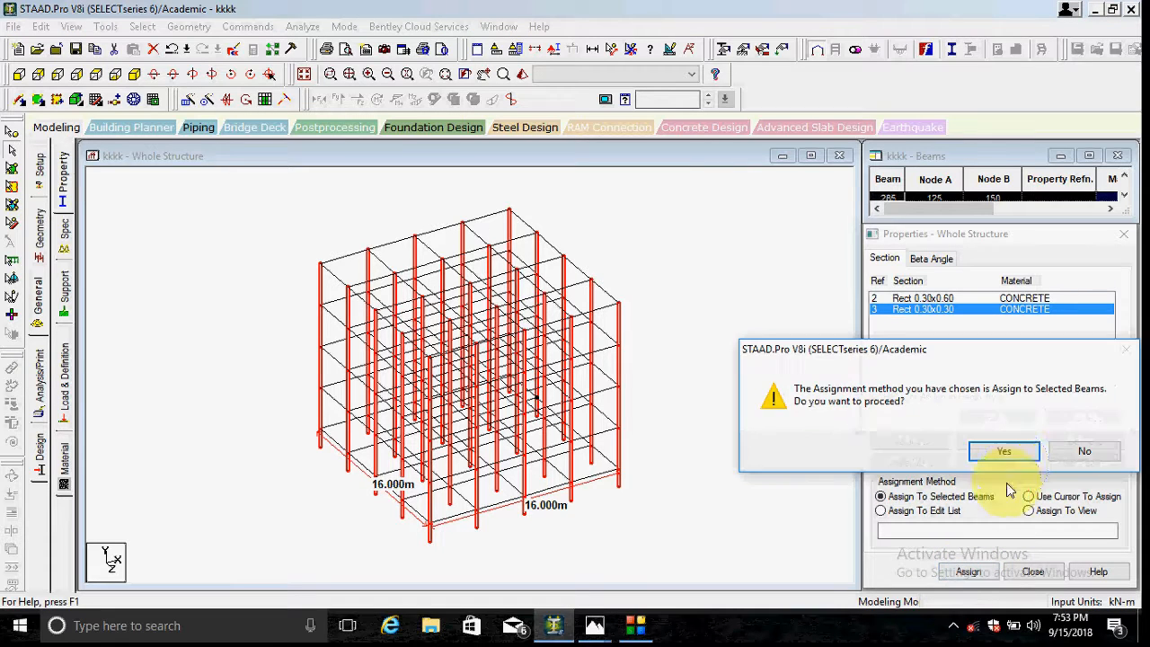
left_click(1031, 451)
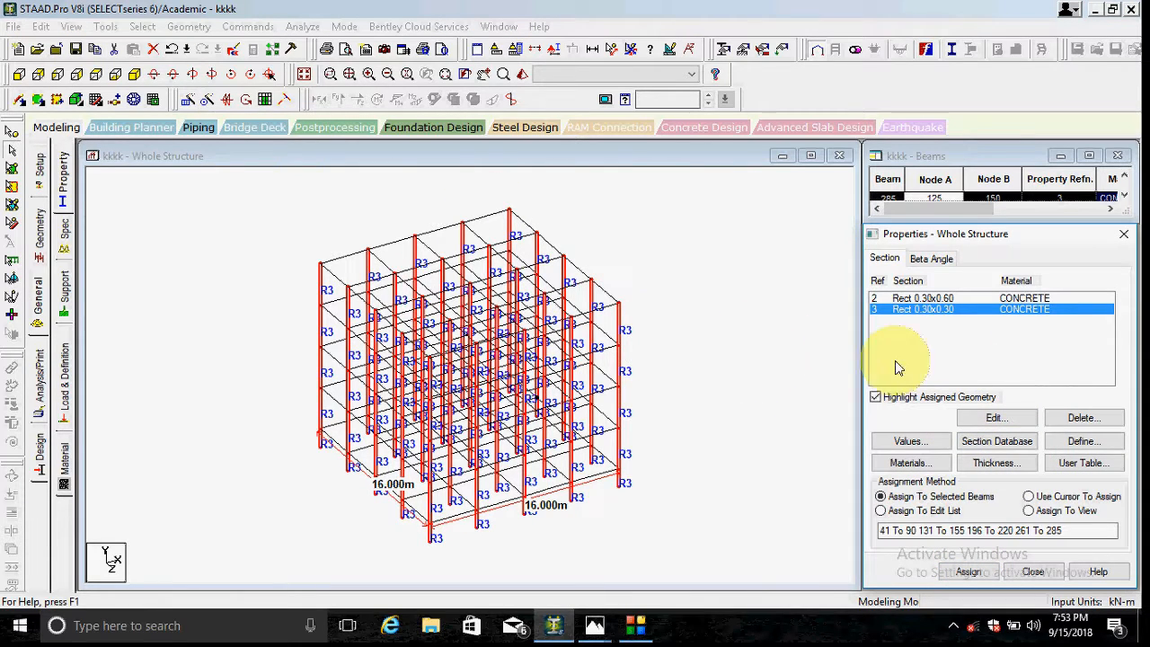
Assign the Rect 0.30x0.60 section to all horizontal beams parallel to X and Z
left_click(969, 301)
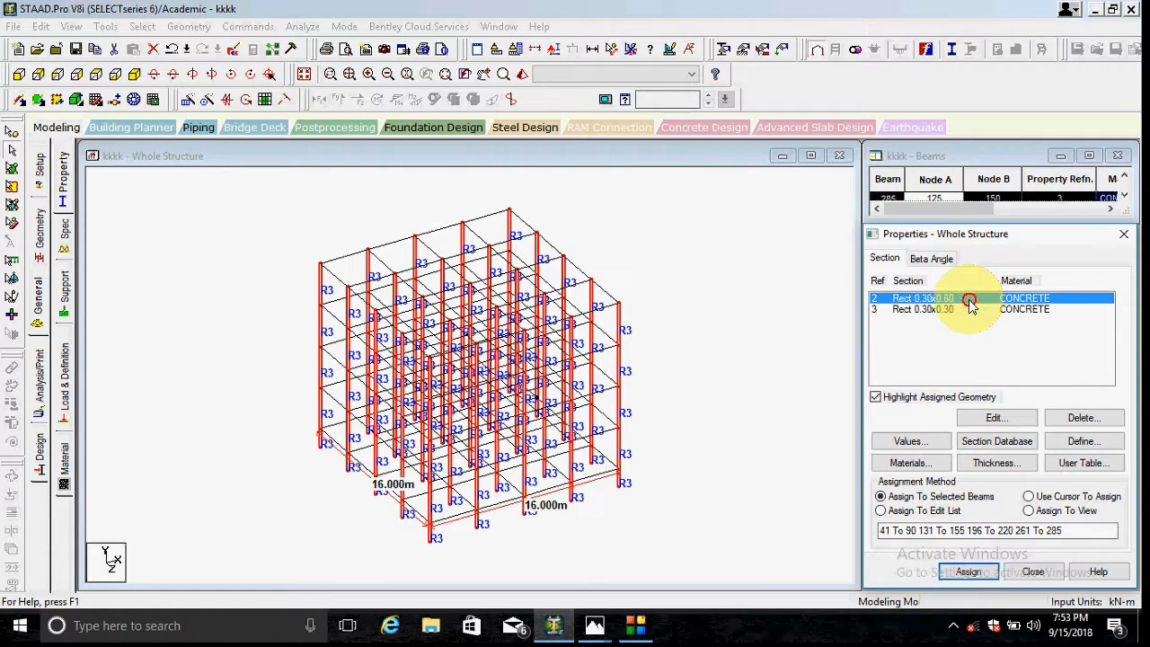
left_click(142, 26)
mouse_move(297, 327)
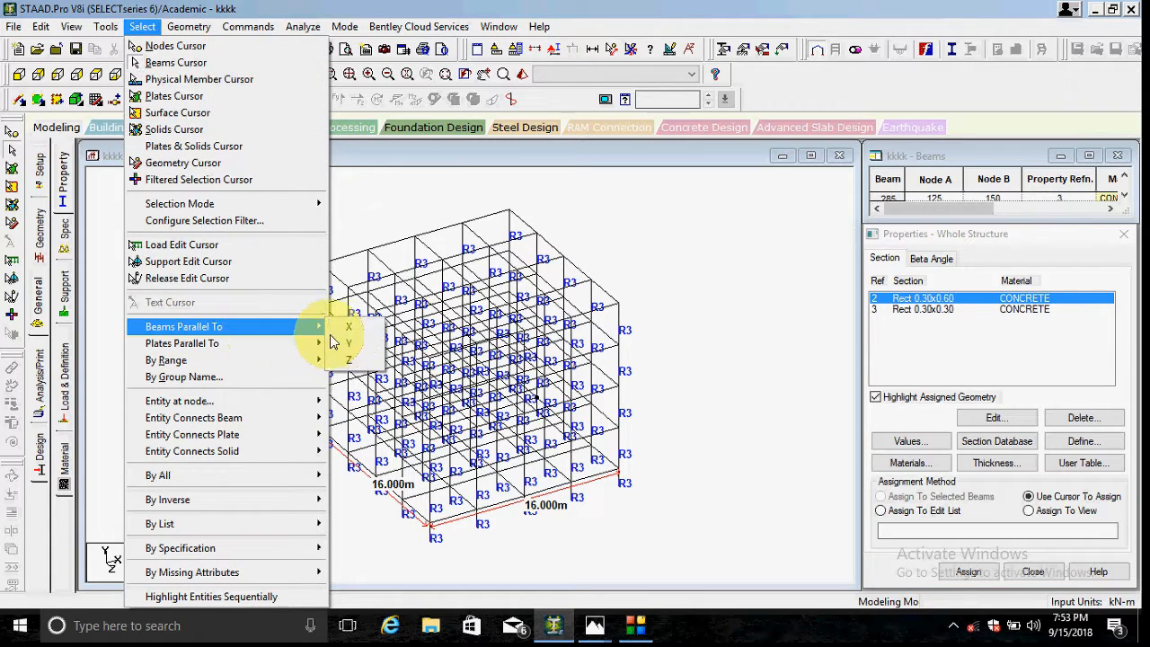
left_click(364, 335)
left_click(142, 26)
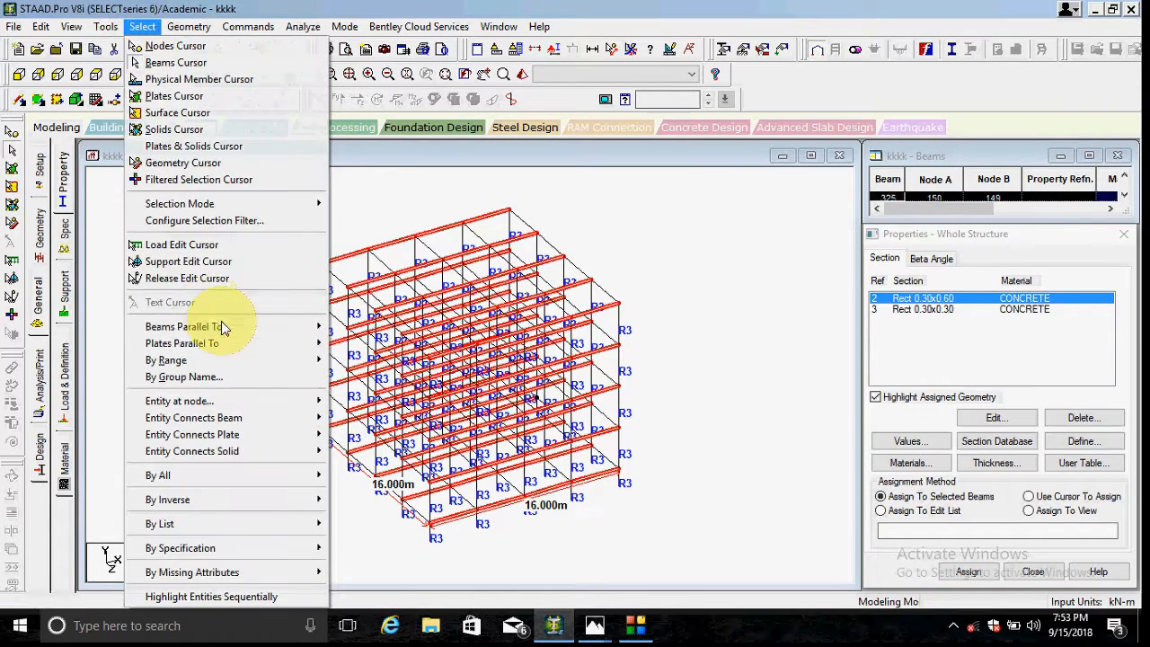
mouse_move(221, 326)
left_click(348, 343)
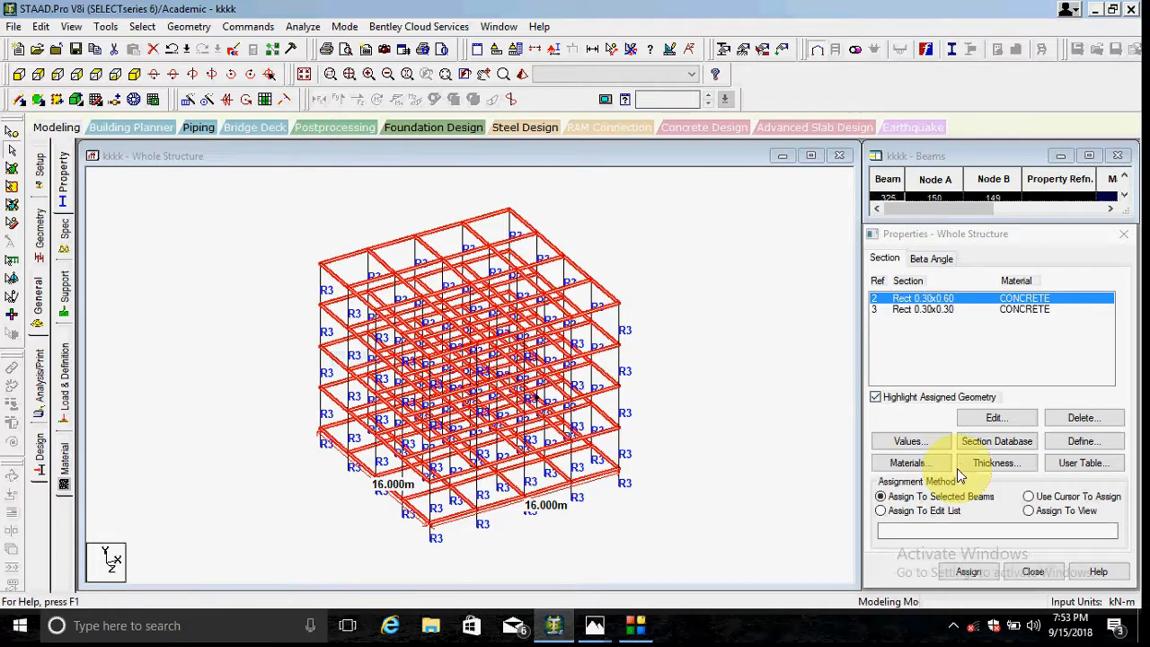
left_click(970, 566)
left_click(1001, 447)
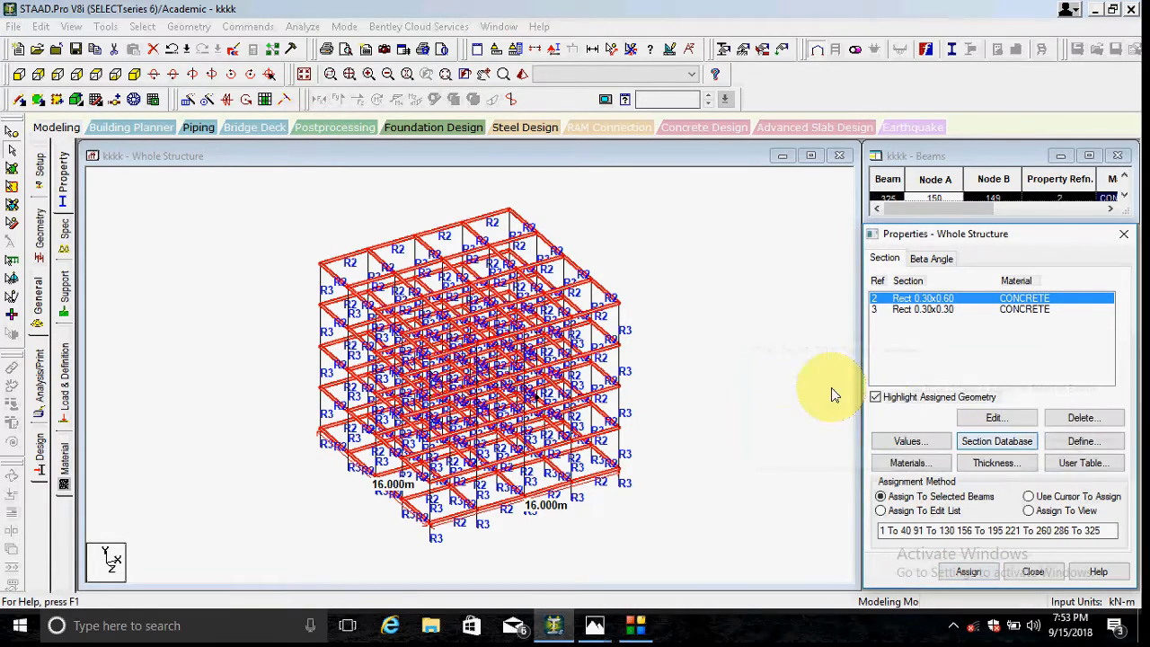
Inspect the frame's member sections in a rendered 3D view from several angles, and close the view
left_click(522, 74)
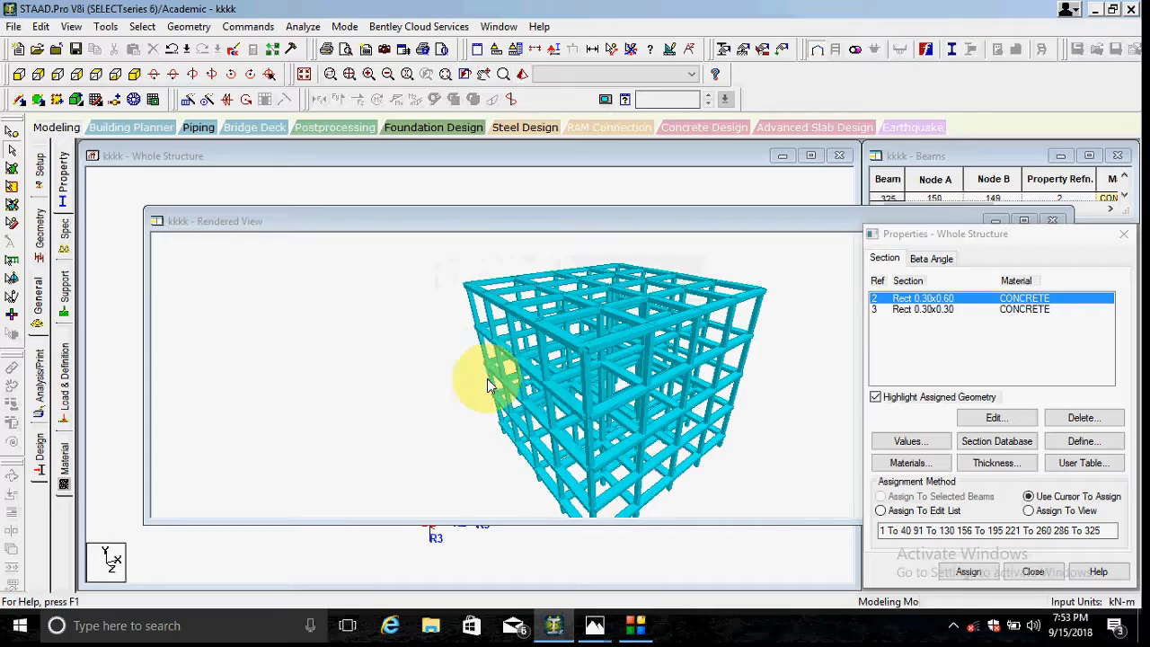
left_click_drag(580, 412, 750, 303)
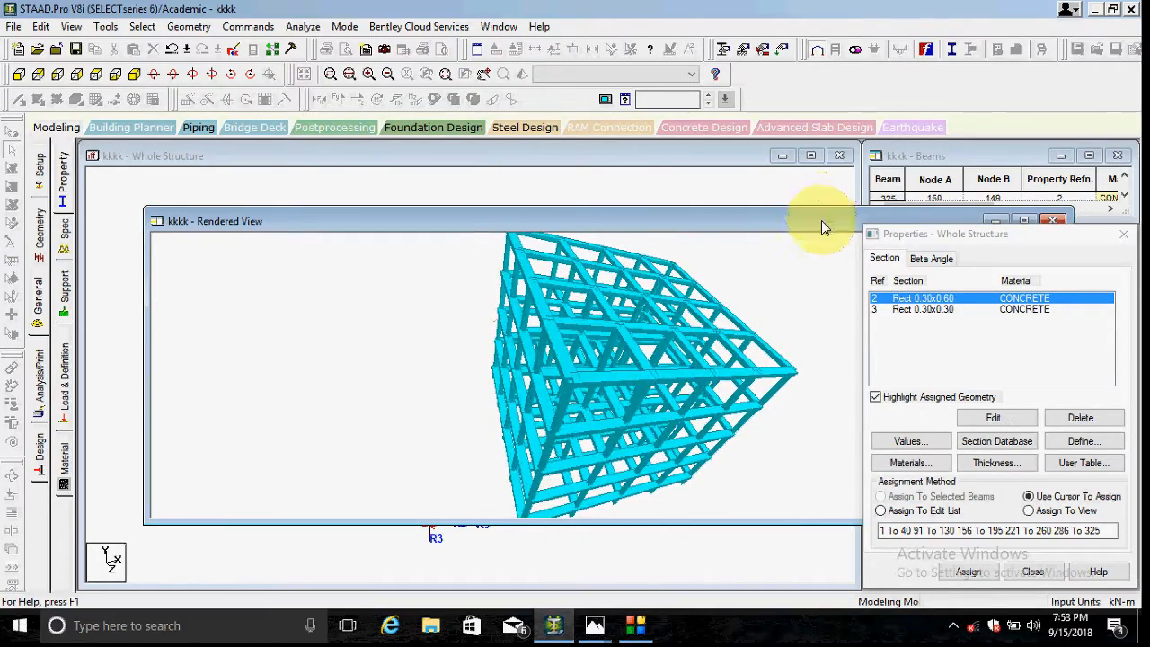
left_click_drag(817, 221, 655, 226)
left_click_drag(730, 248, 353, 335)
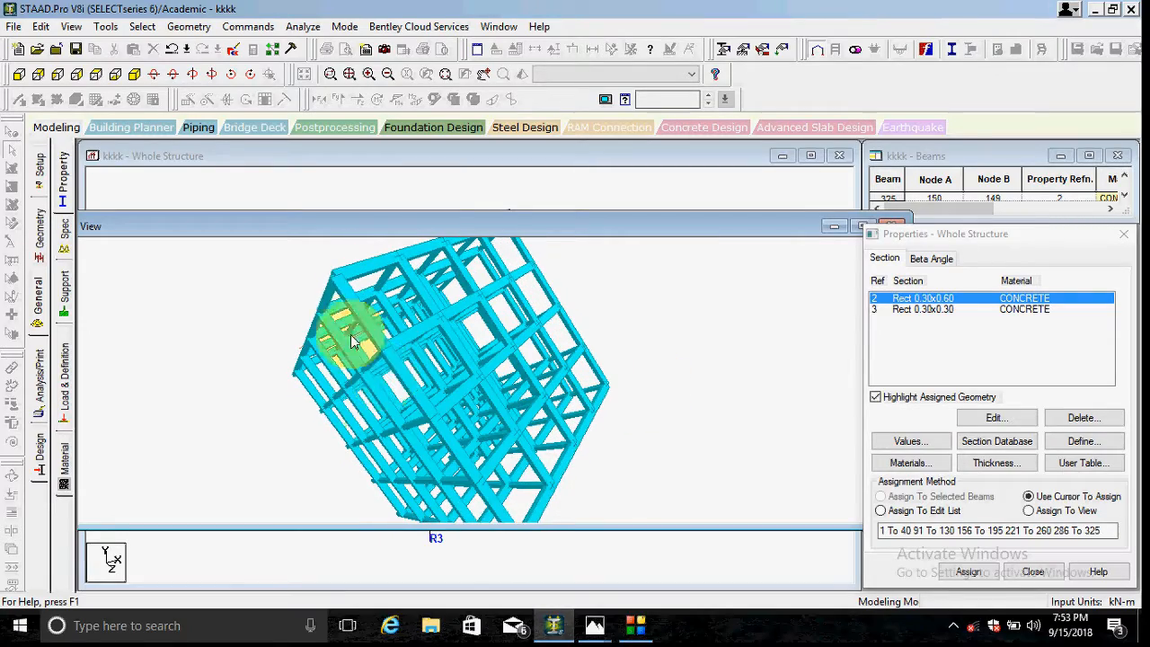
left_click_drag(764, 230, 647, 244)
left_click(775, 241)
Change the Rect 0.30x0.60 section's dimensions to YD 0.6 m and ZD 0.3 m
double_click(938, 298)
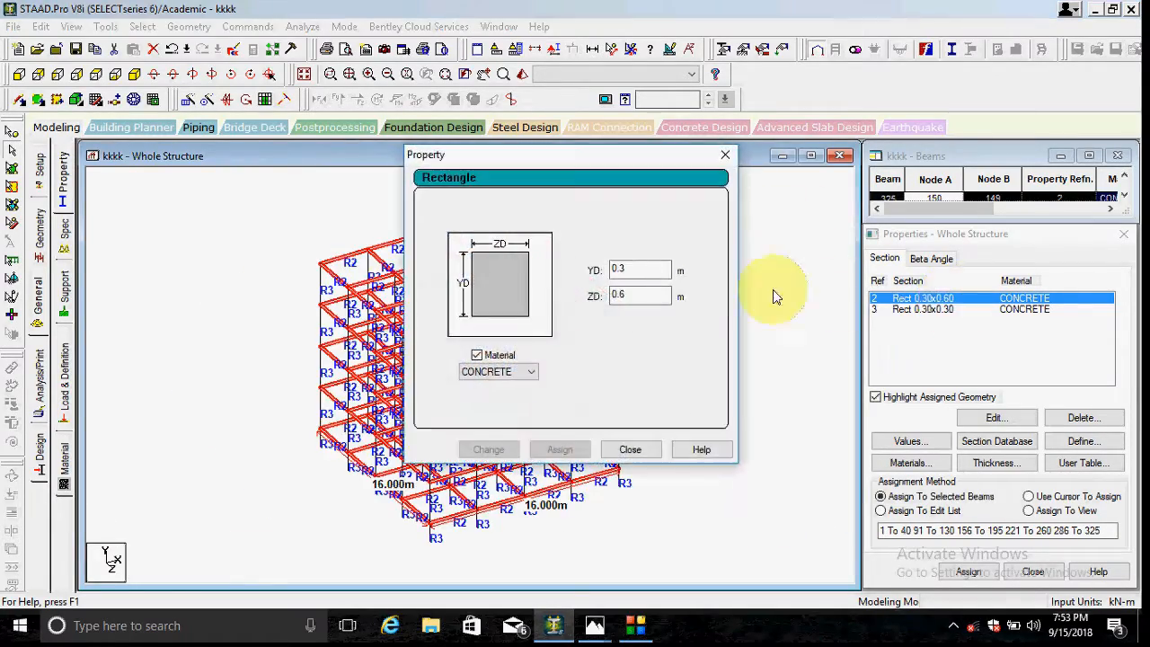
type(".6")
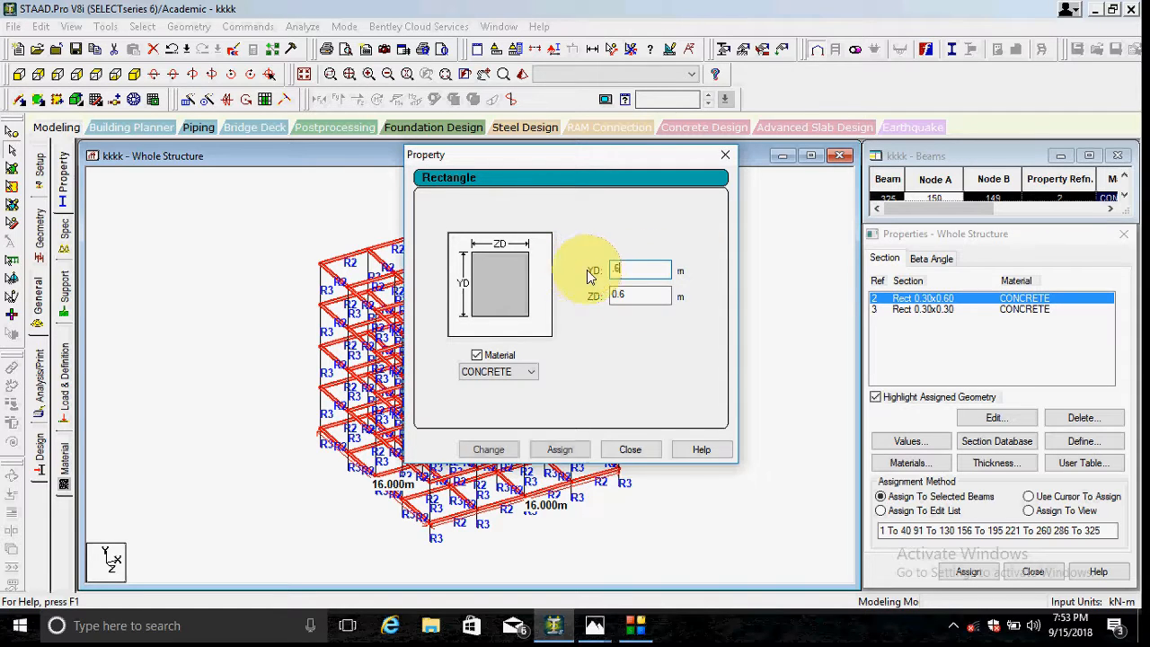
key("Tab")
type(".6")
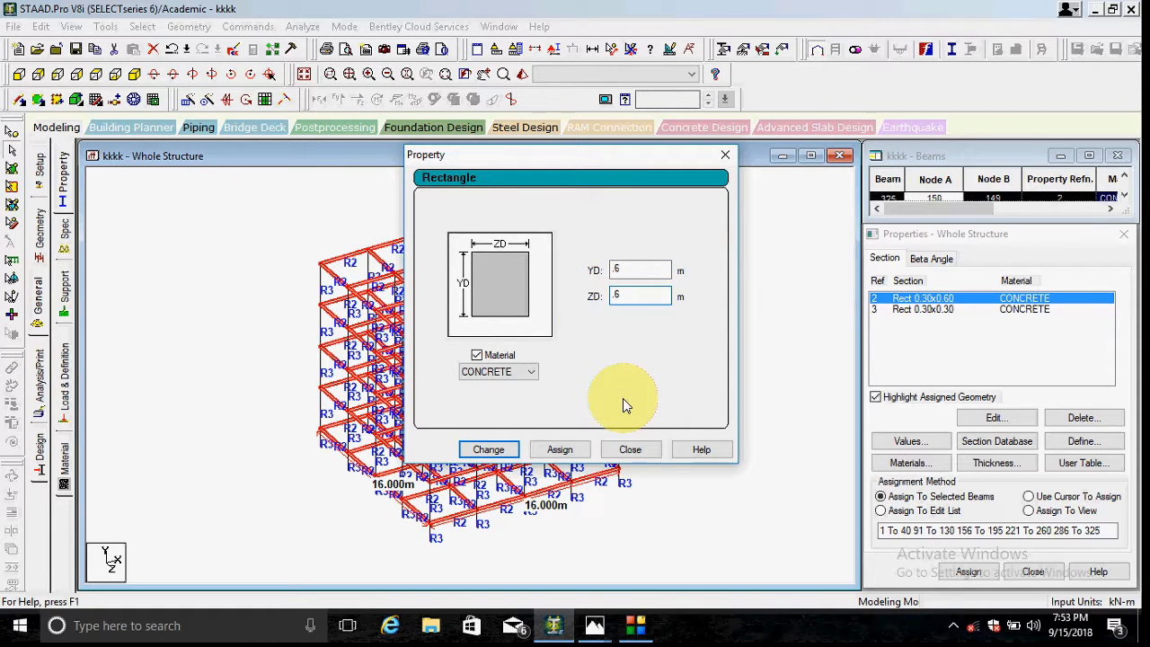
key("BackSpace")
key("BackSpace")
type(".3")
left_click(488, 449)
left_click(628, 450)
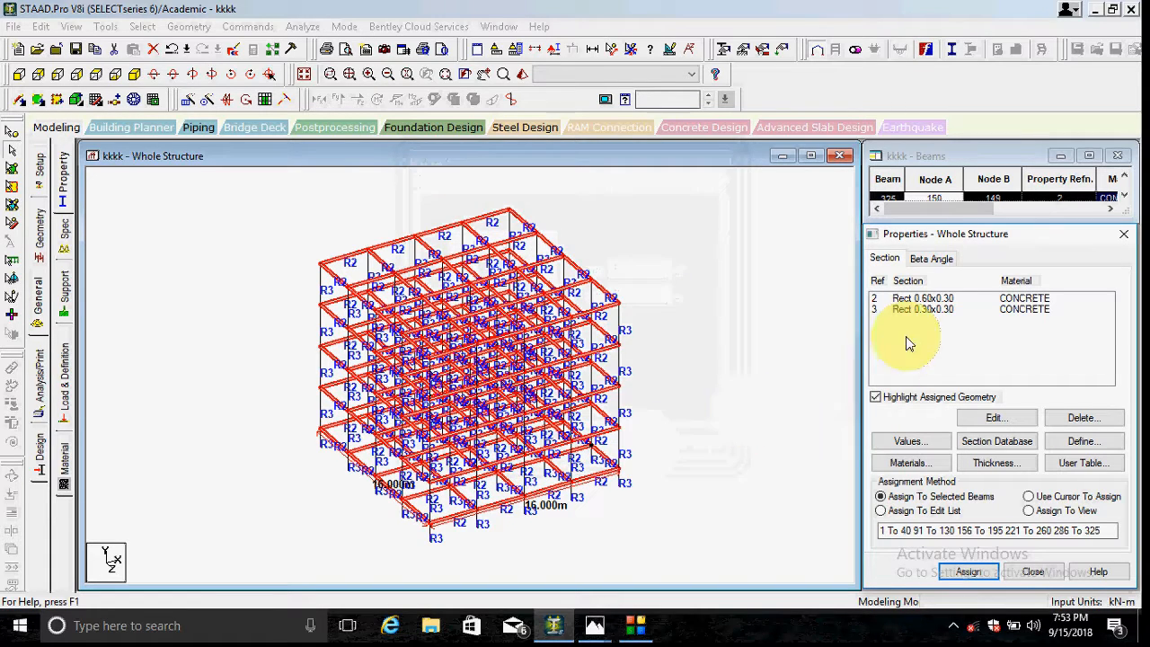
Check the orientation of the edited beam sections by rotating the rendered 3D view, and close it
left_click(522, 74)
left_click_drag(578, 371, 603, 331)
left_click_drag(649, 244, 370, 290)
left_click(796, 285)
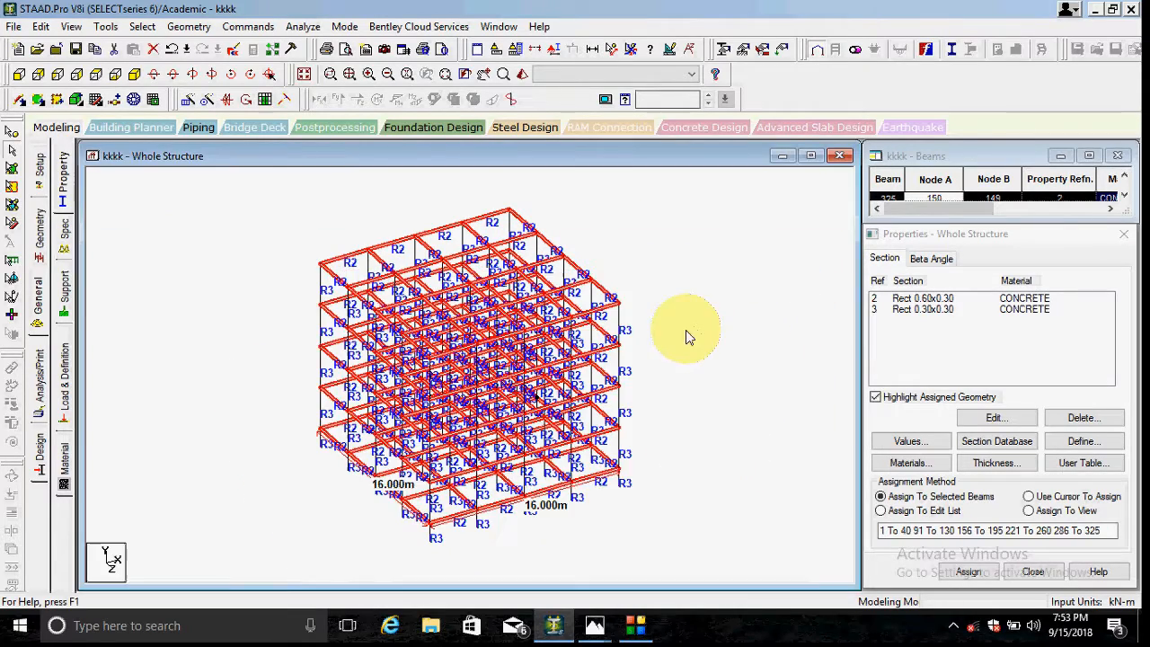
left_click(523, 74)
left_click_drag(684, 381, 400, 420)
left_click_drag(570, 267, 361, 319)
left_click(844, 319)
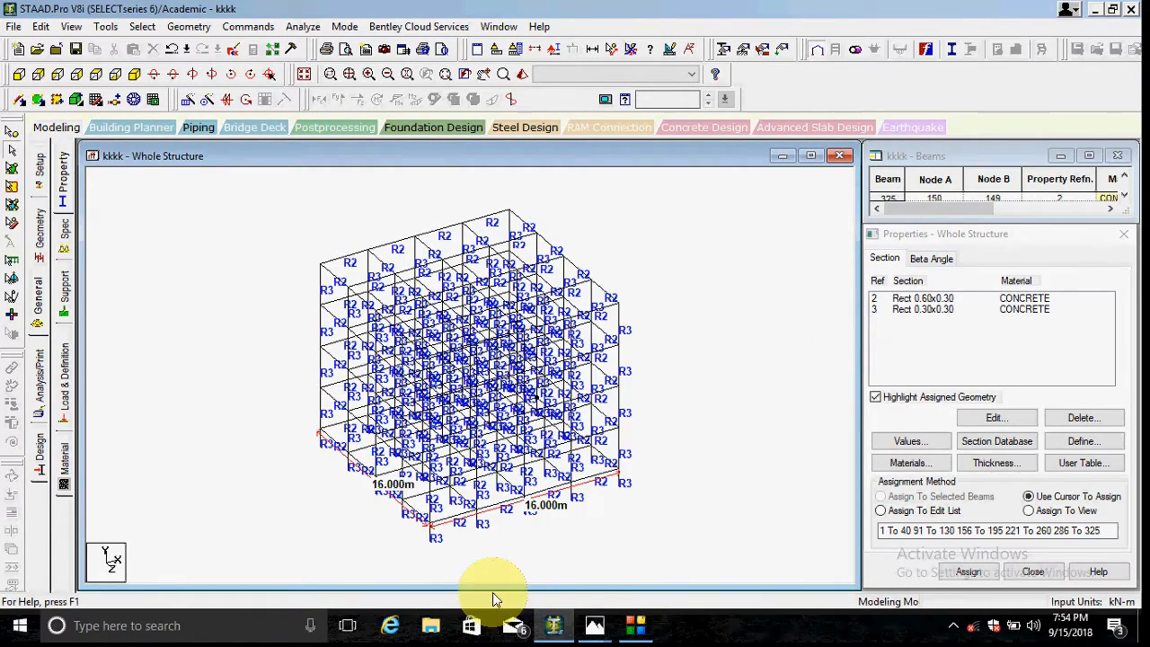
Switch to Photos to read the handwritten wall, slab and live load calculations, and return to STAAD.Pro
mouse_move(595, 620)
left_click(564, 552)
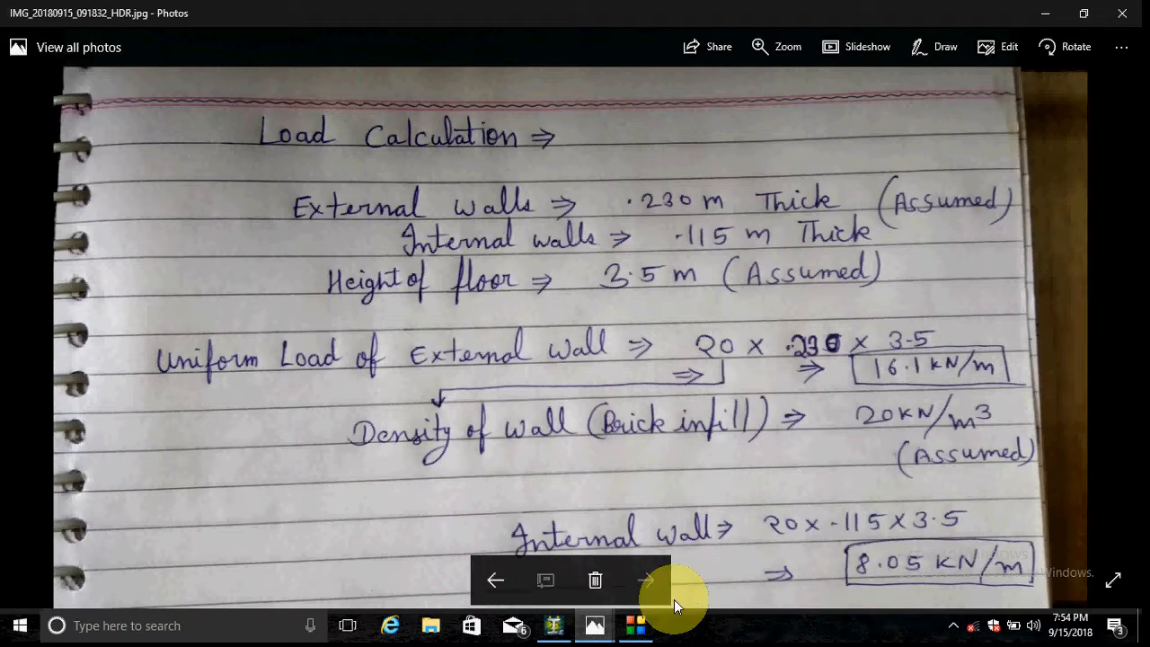
key("Right")
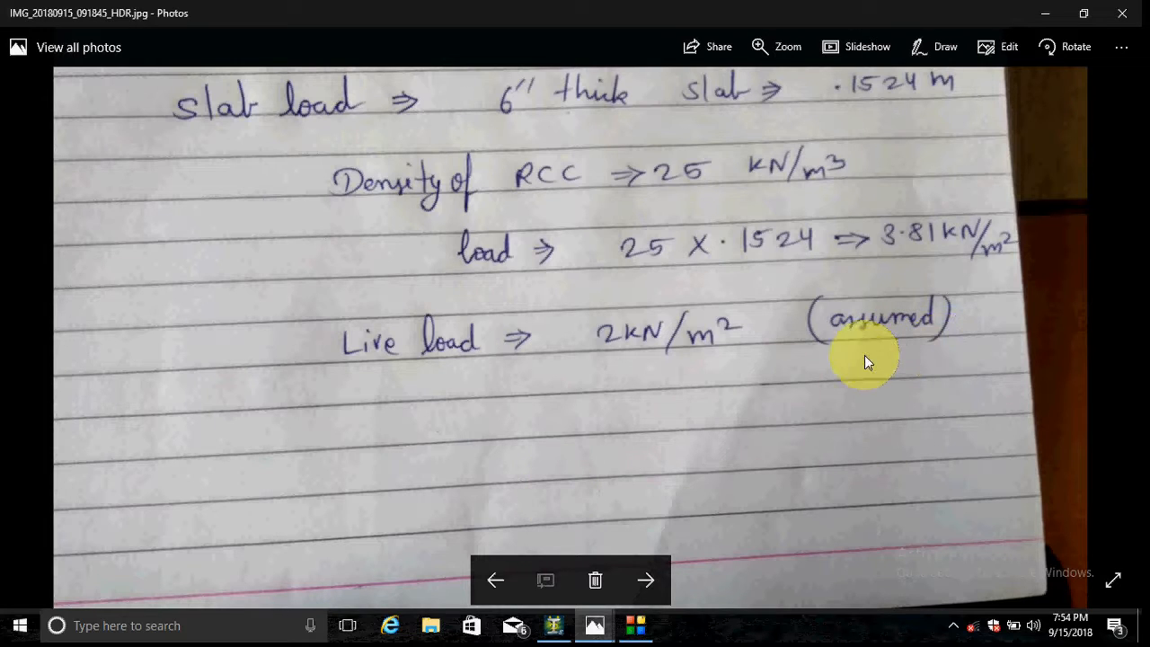
left_click(635, 626)
left_click(553, 627)
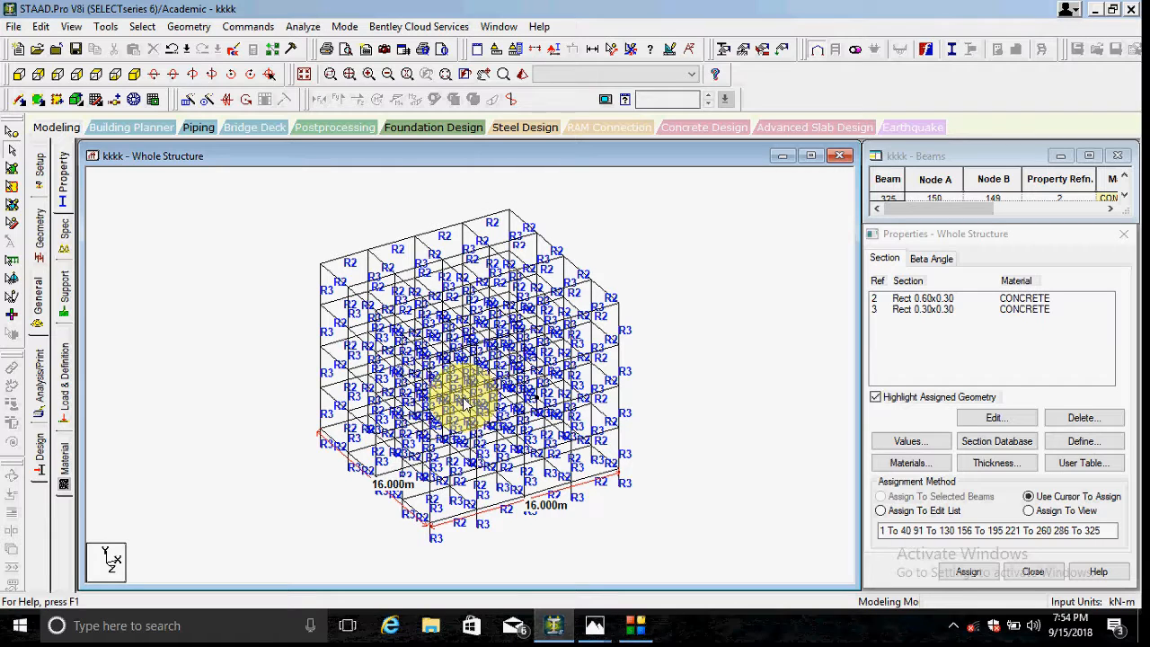
Assign Support 2 to all column base nodes of the frame, and restore the isometric view
left_click(66, 301)
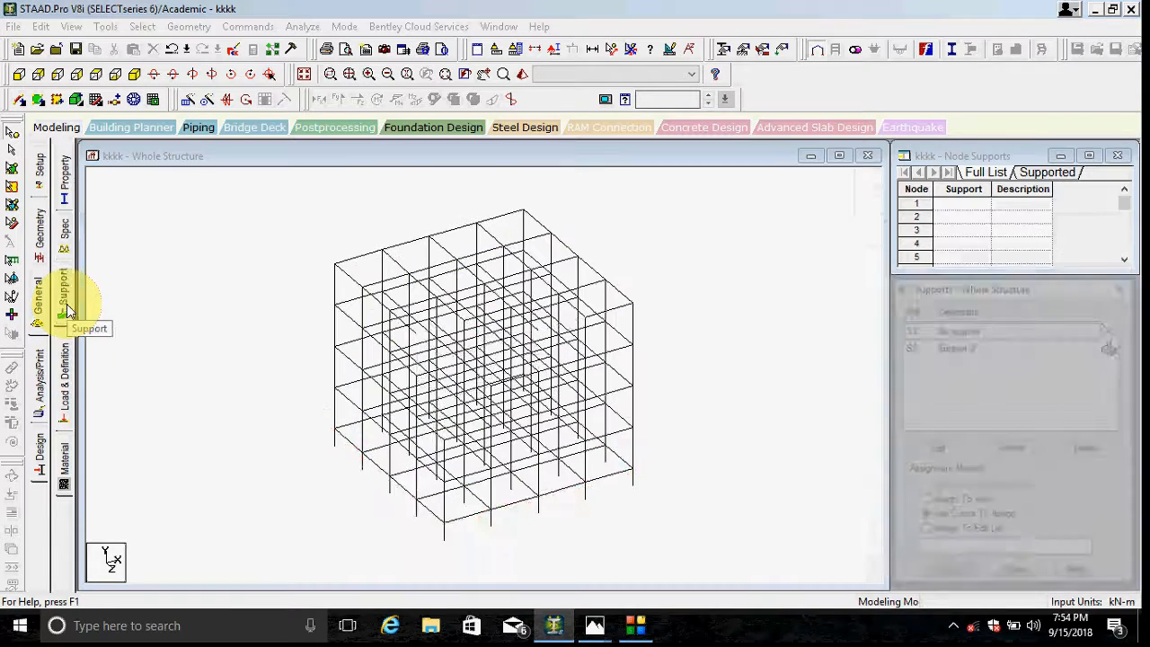
left_click(976, 349)
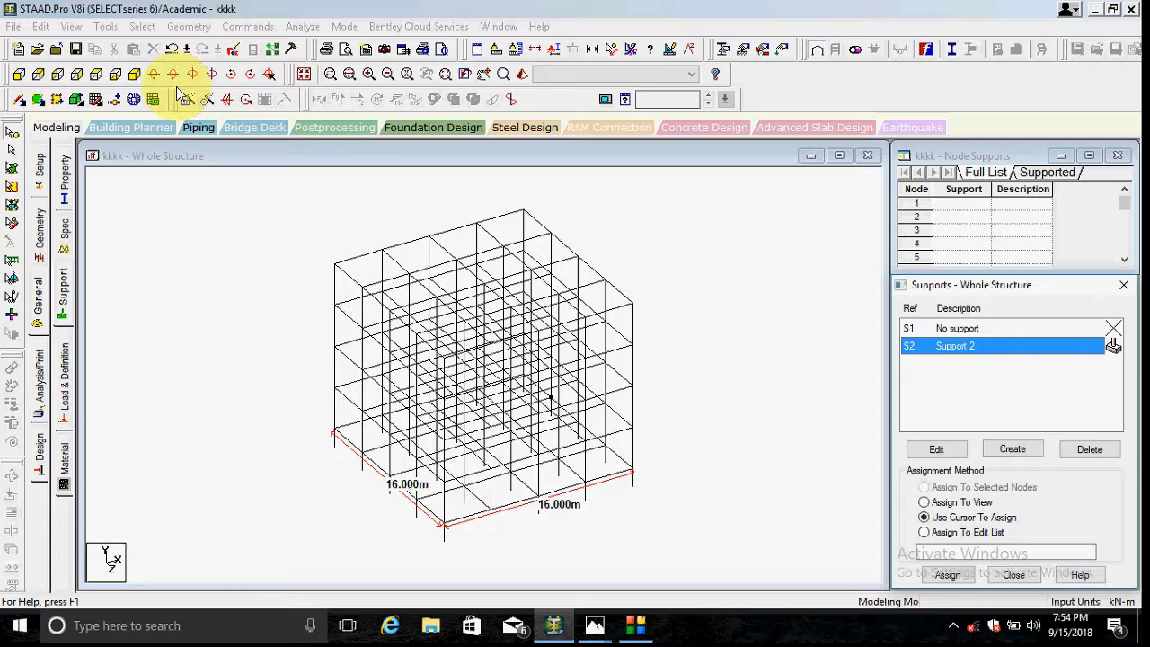
left_click(82, 78)
left_click_drag(303, 521, 734, 615)
left_click(934, 487)
left_click(954, 575)
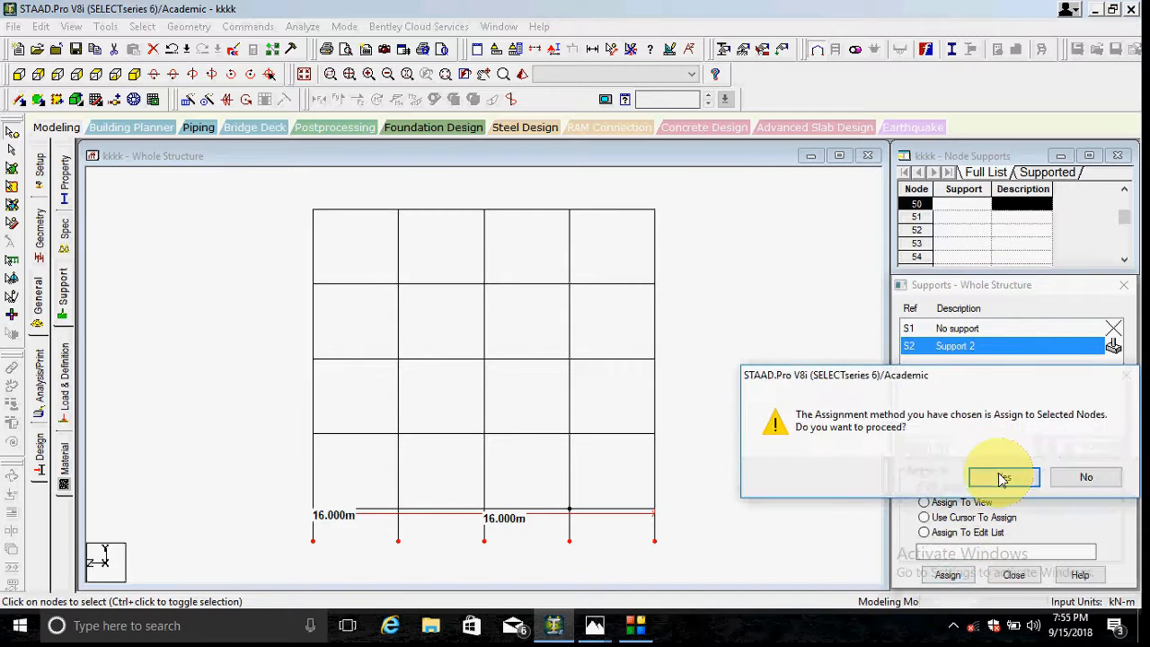
left_click(1001, 476)
left_click(135, 76)
left_click(239, 342)
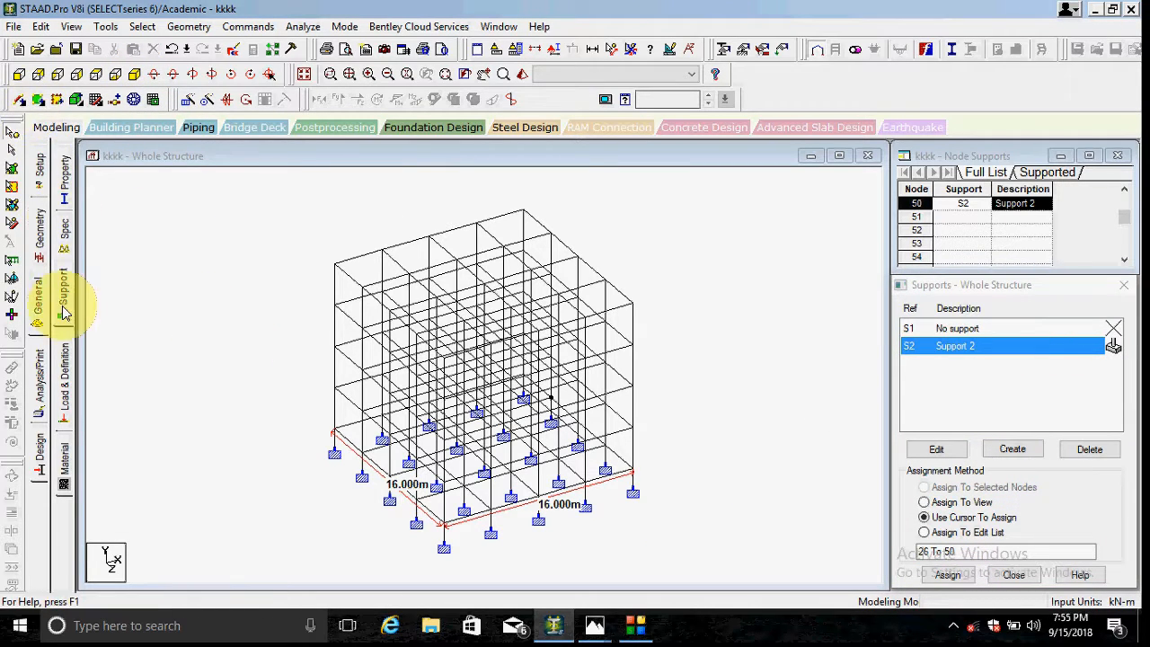
Start a new seismic load definition and set its code type to Indian: IS 1893 - 2002/2005
left_click(61, 373)
left_click(947, 183)
left_click(963, 460)
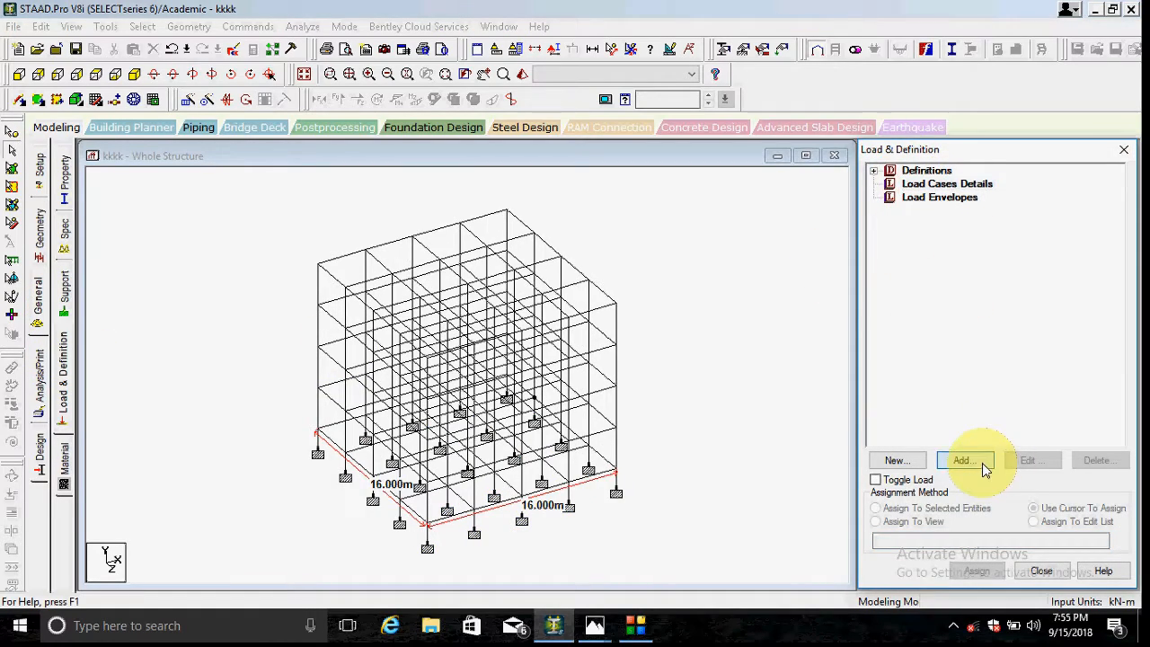
left_click(899, 117)
left_click(965, 460)
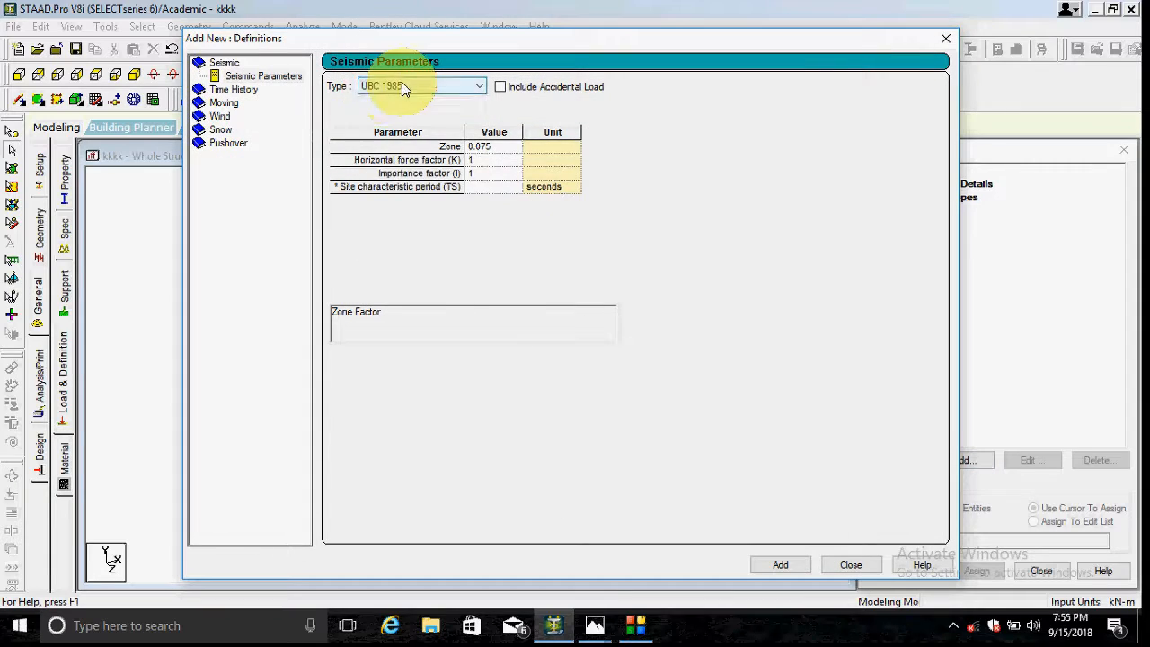
left_click(401, 86)
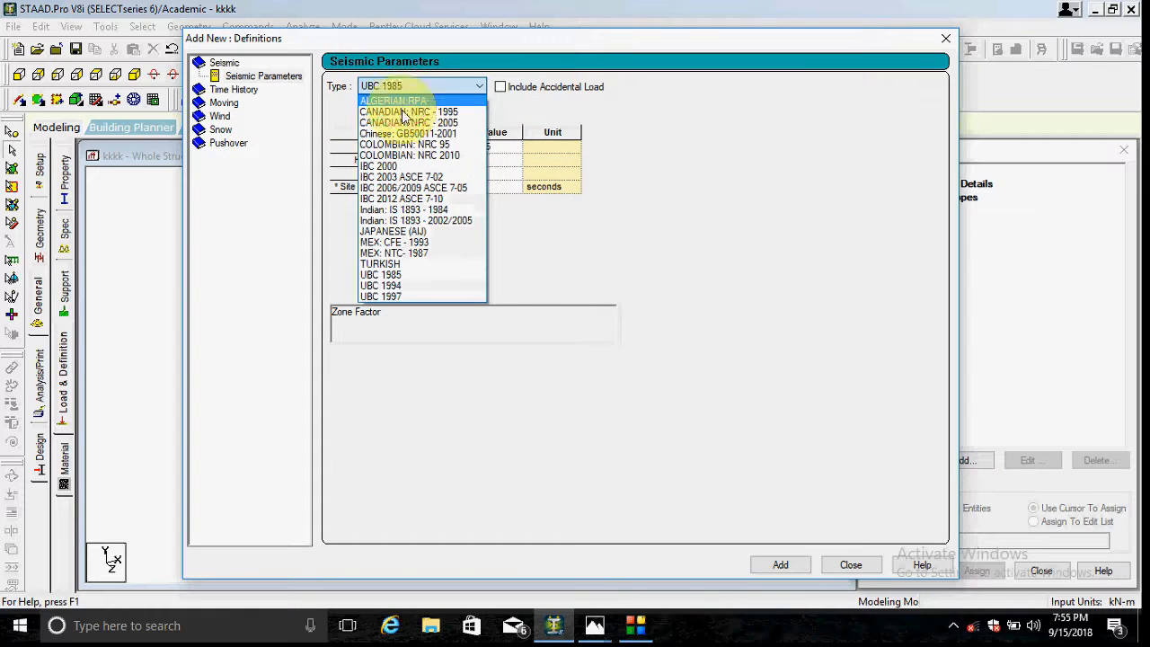
left_click(410, 220)
Open the IS:1893 seismic parameter generator and choose Udaipur as the zone factor city
left_click(538, 115)
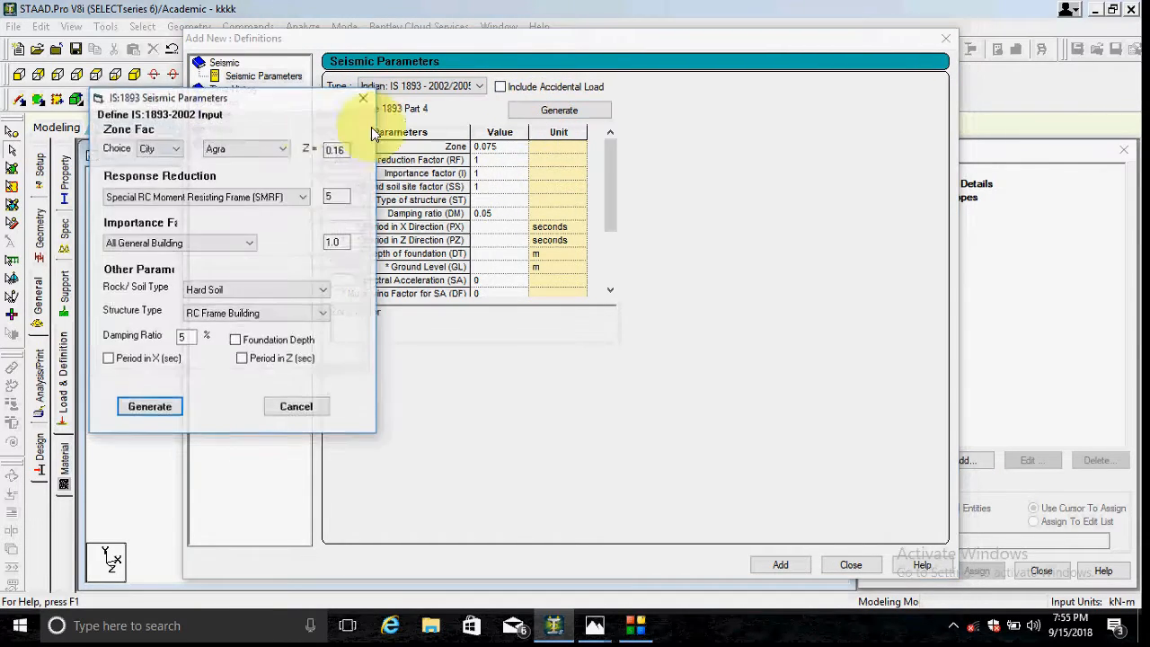
left_click(237, 149)
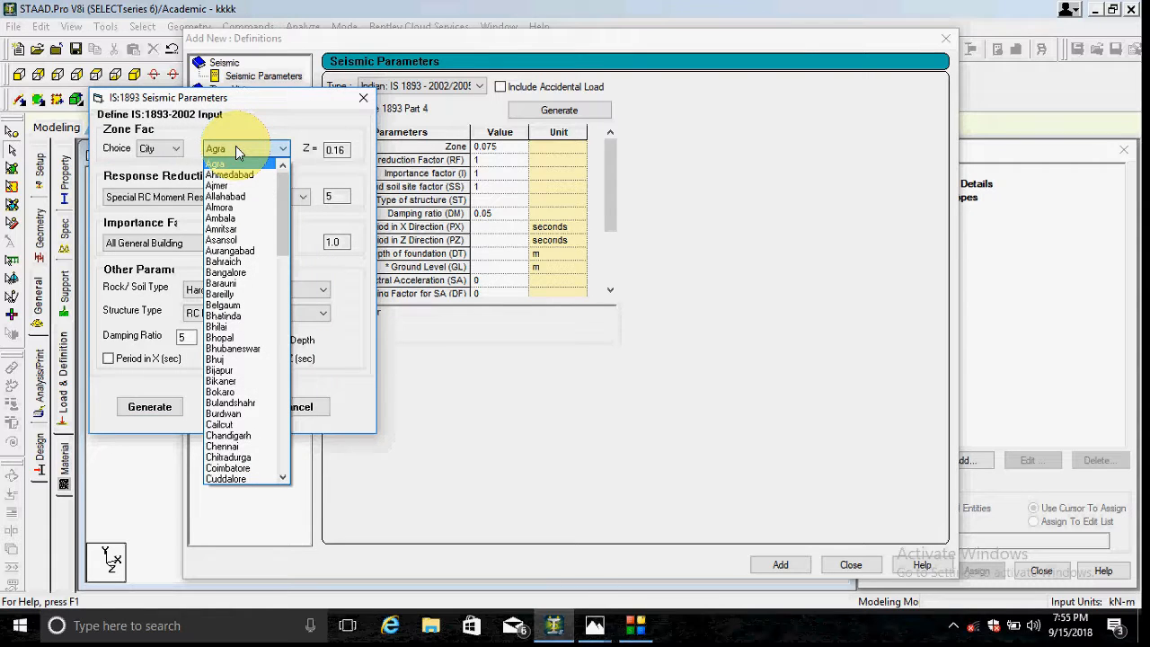
key("i")
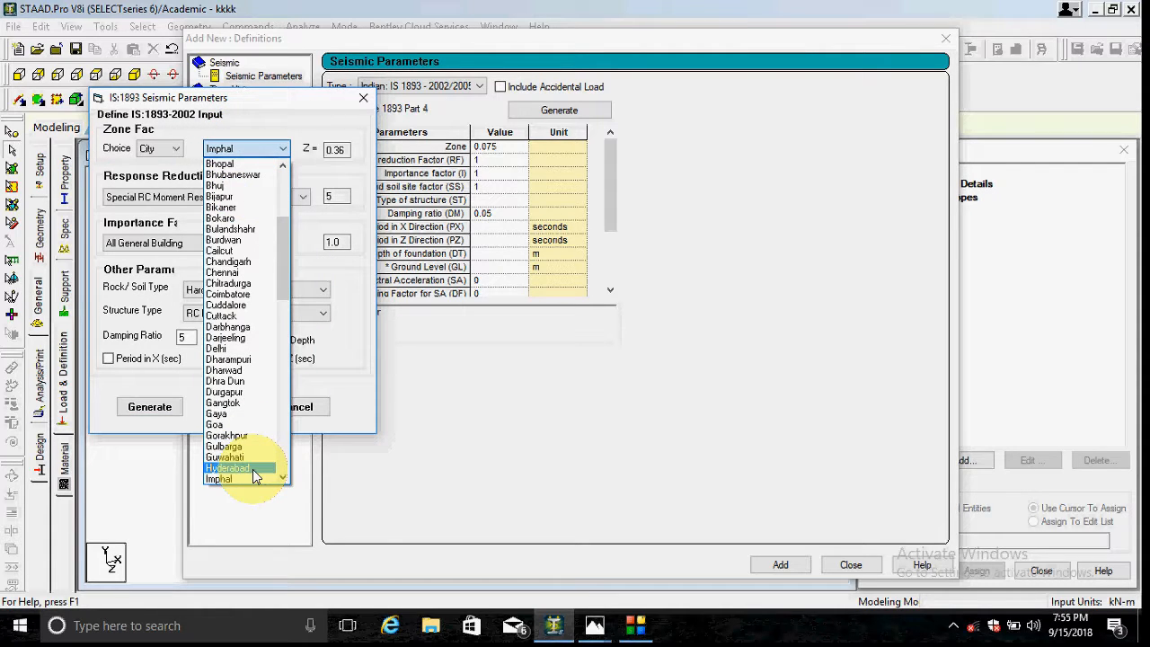
scroll(242, 480, "down", 5)
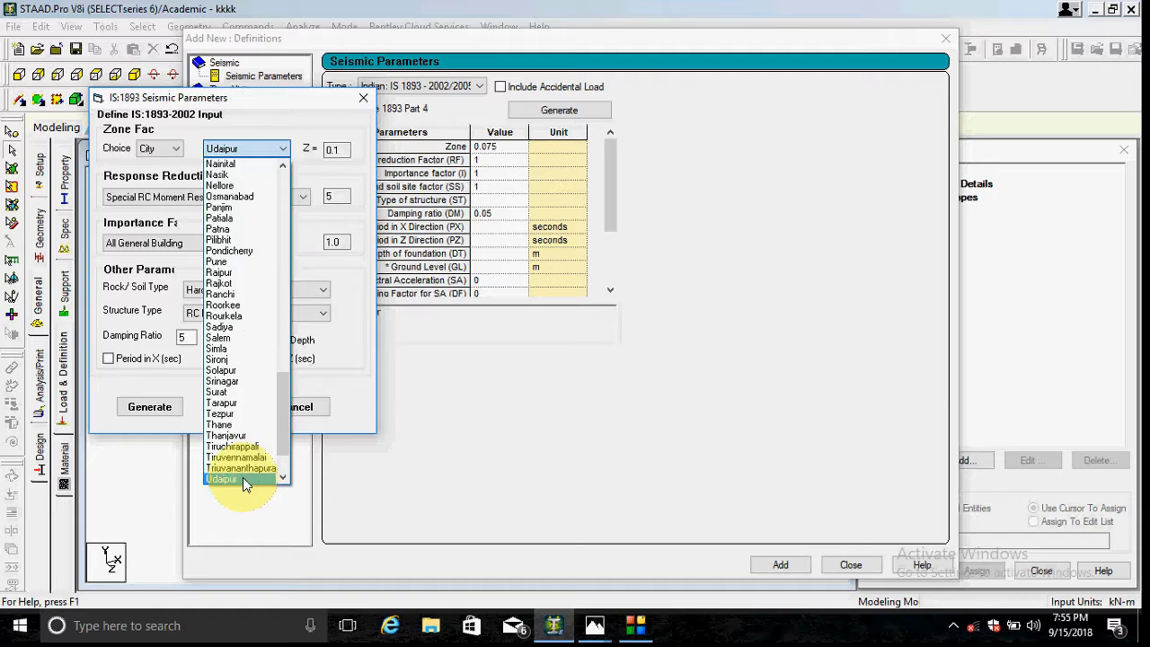
left_click(241, 474)
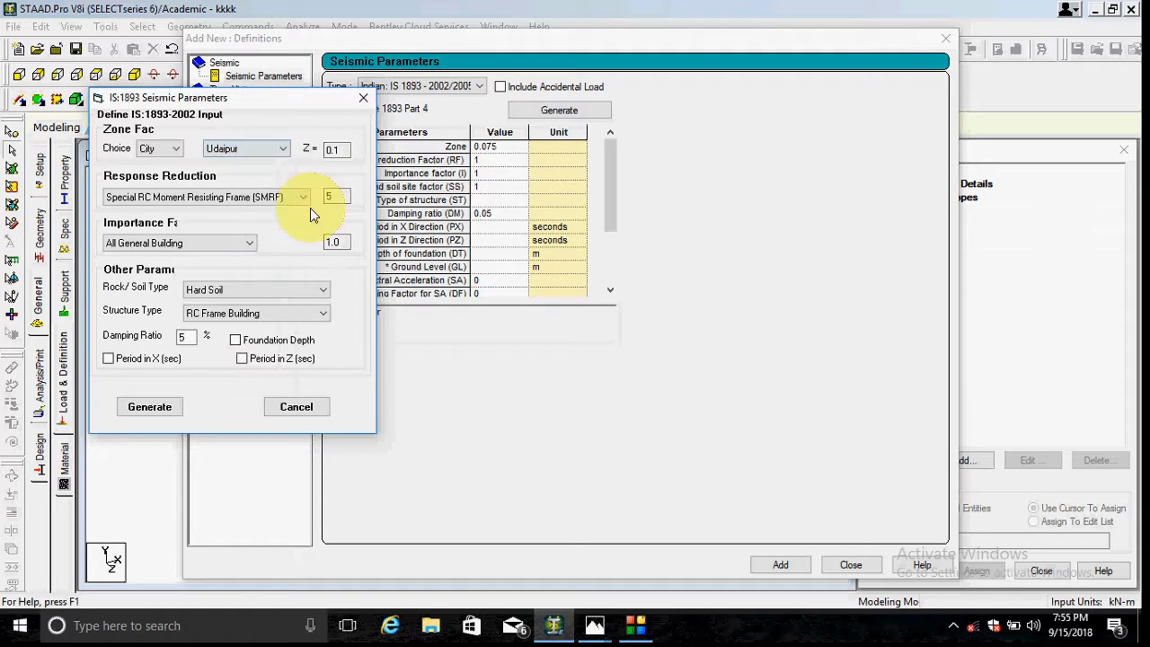
Set the damping ratio to 0 % and the period in X to 0.315 sec, and generate the seismic parameters
double_click(194, 338)
type("0")
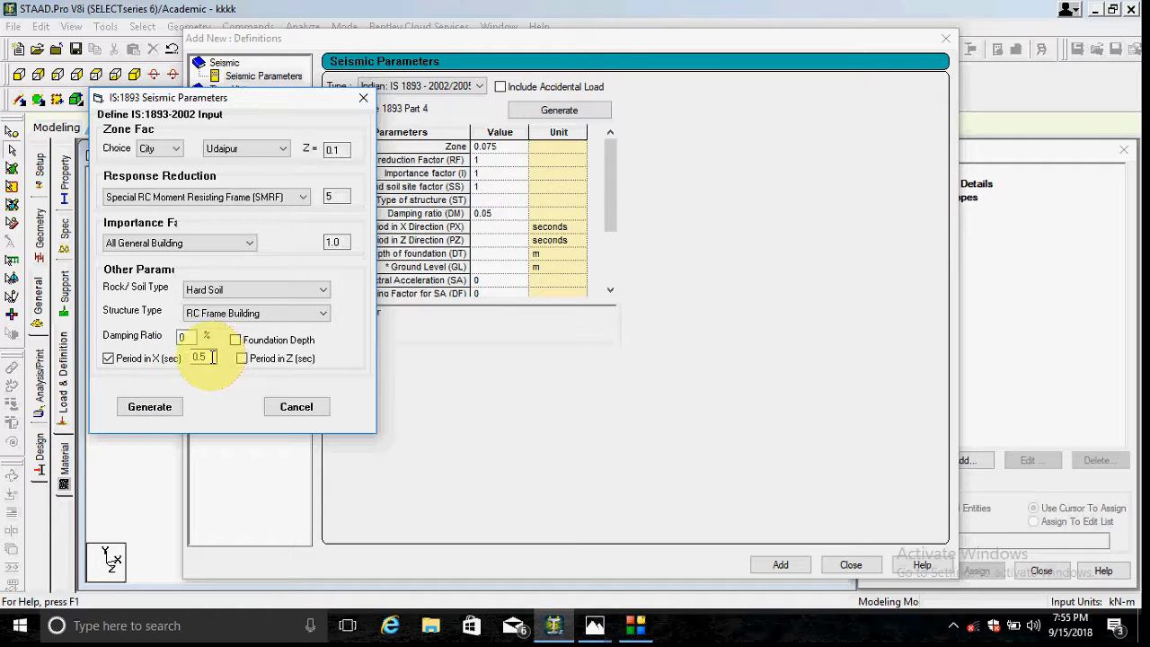
double_click(212, 358)
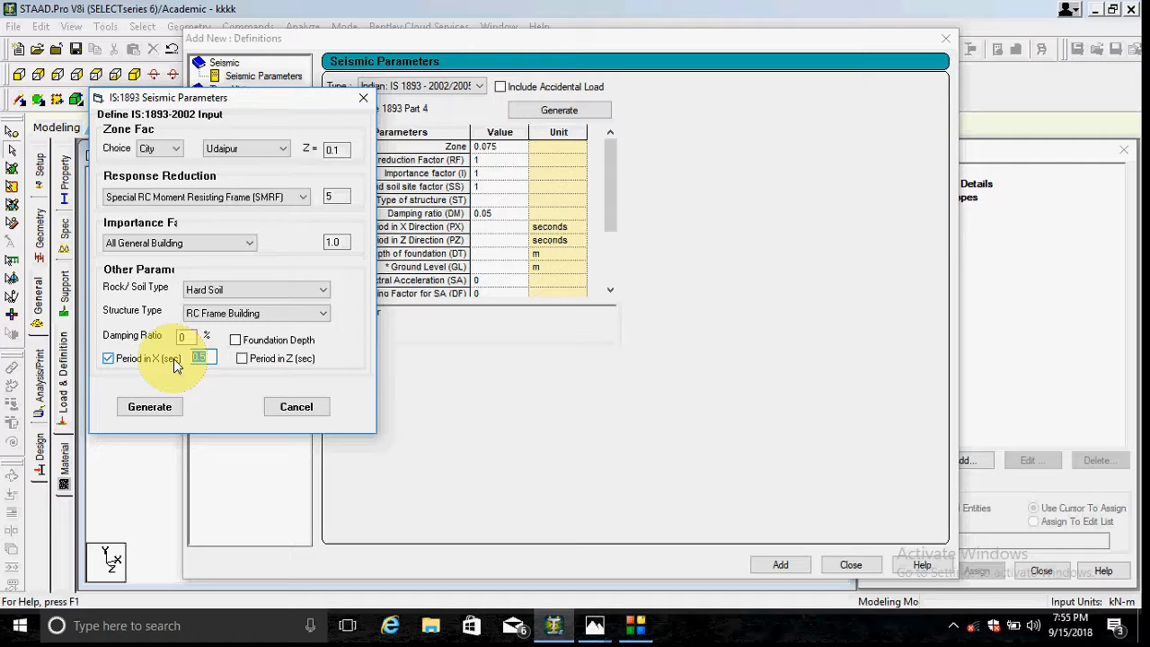
type(".31")
left_click(169, 407)
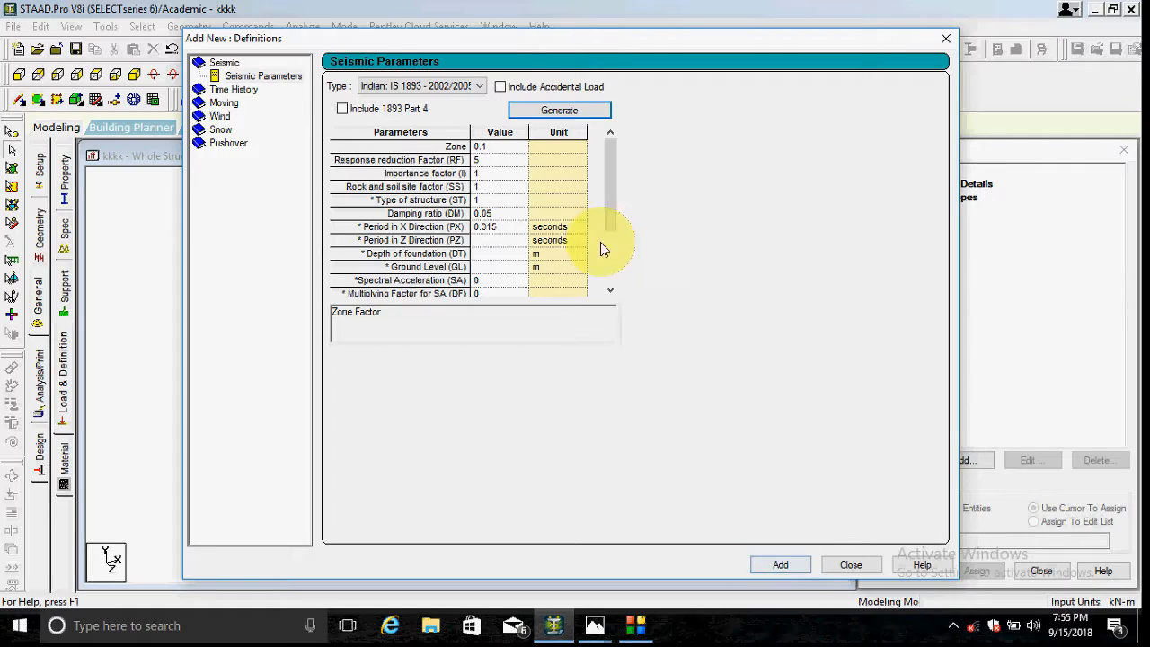
Save the modified structure and add the generated seismic parameters to the load definitions
left_click(560, 349)
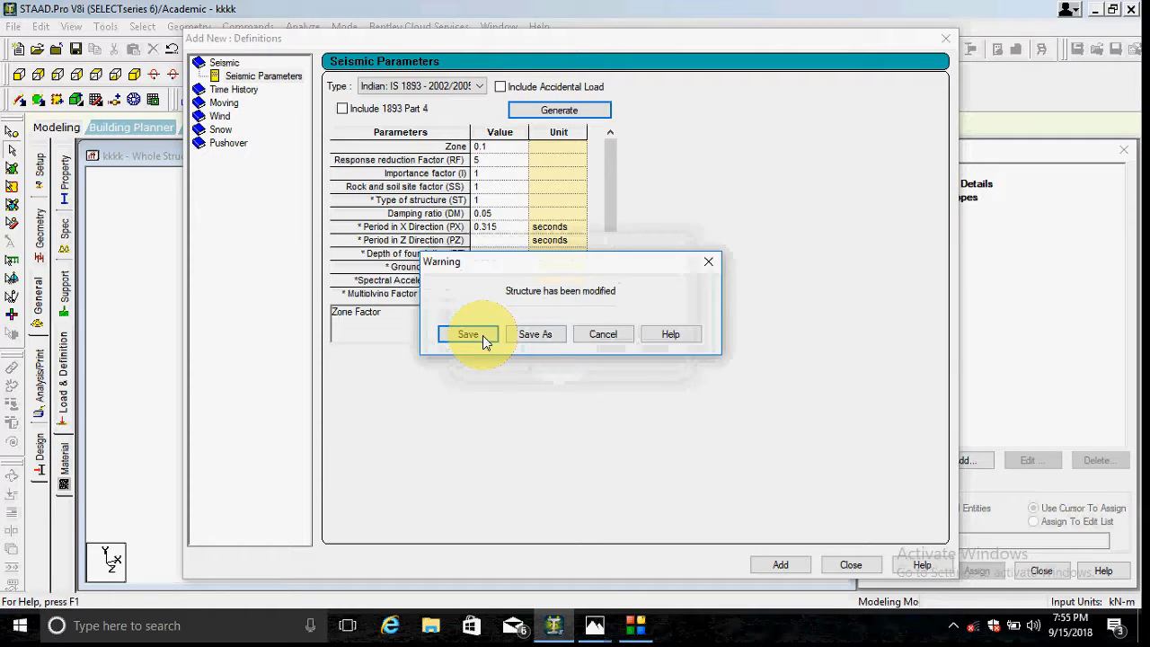
left_click(483, 335)
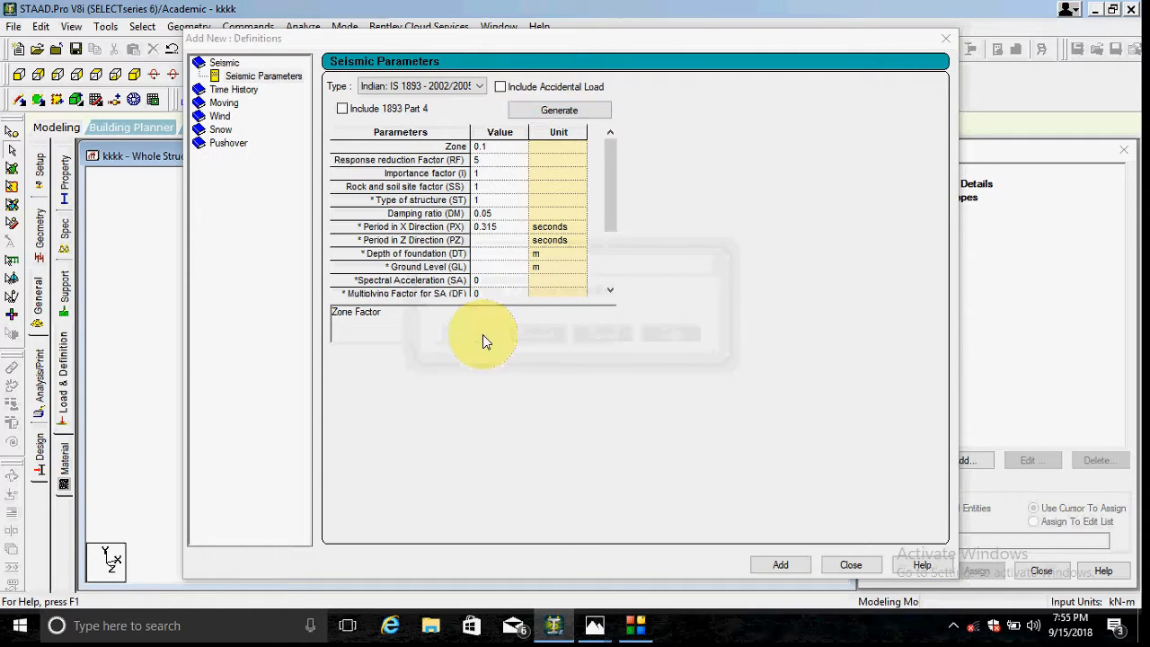
left_click(773, 563)
left_click(840, 564)
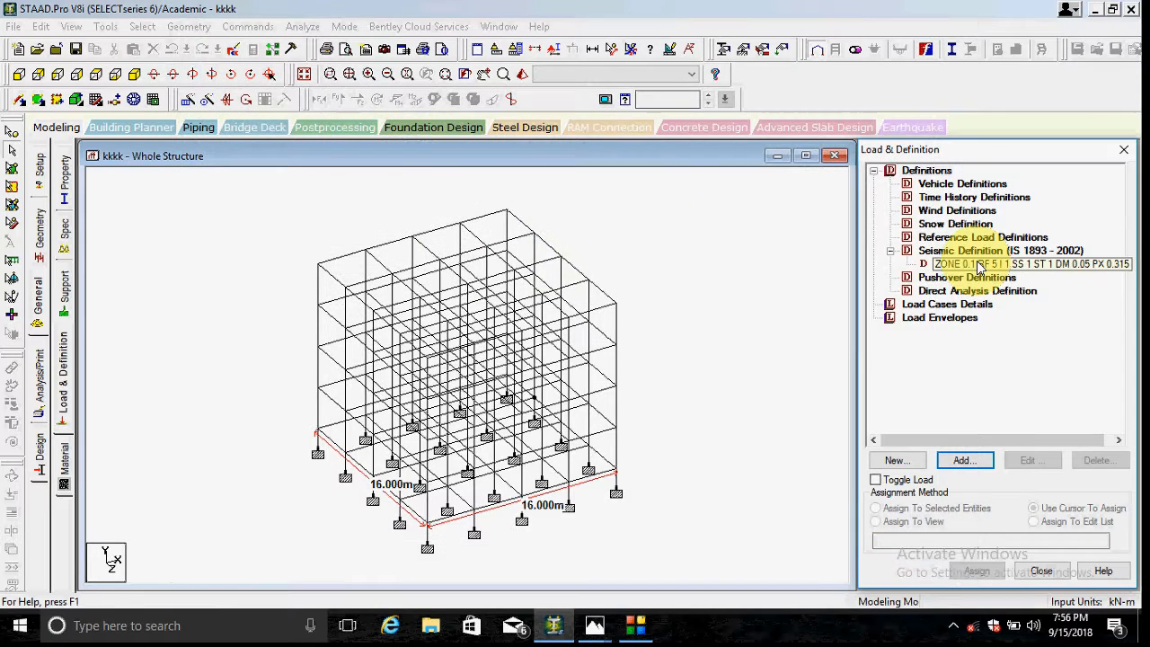
Add a self weight with factor 1 to the IS 1893 seismic definition
left_click(980, 265)
left_click(964, 460)
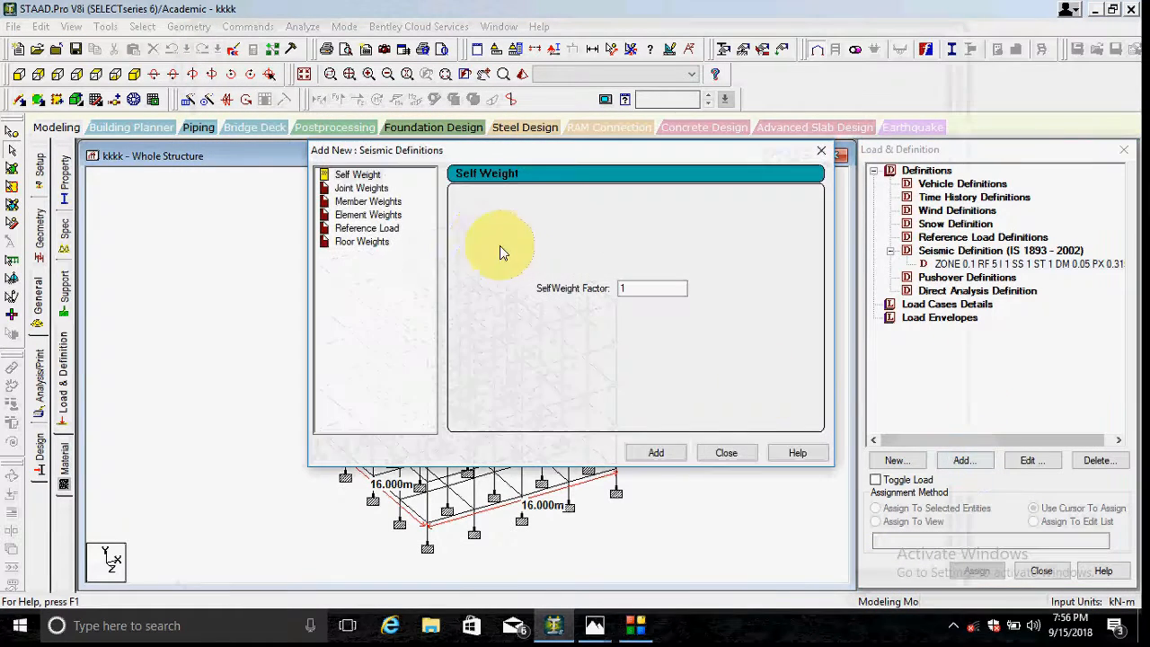
left_click(656, 452)
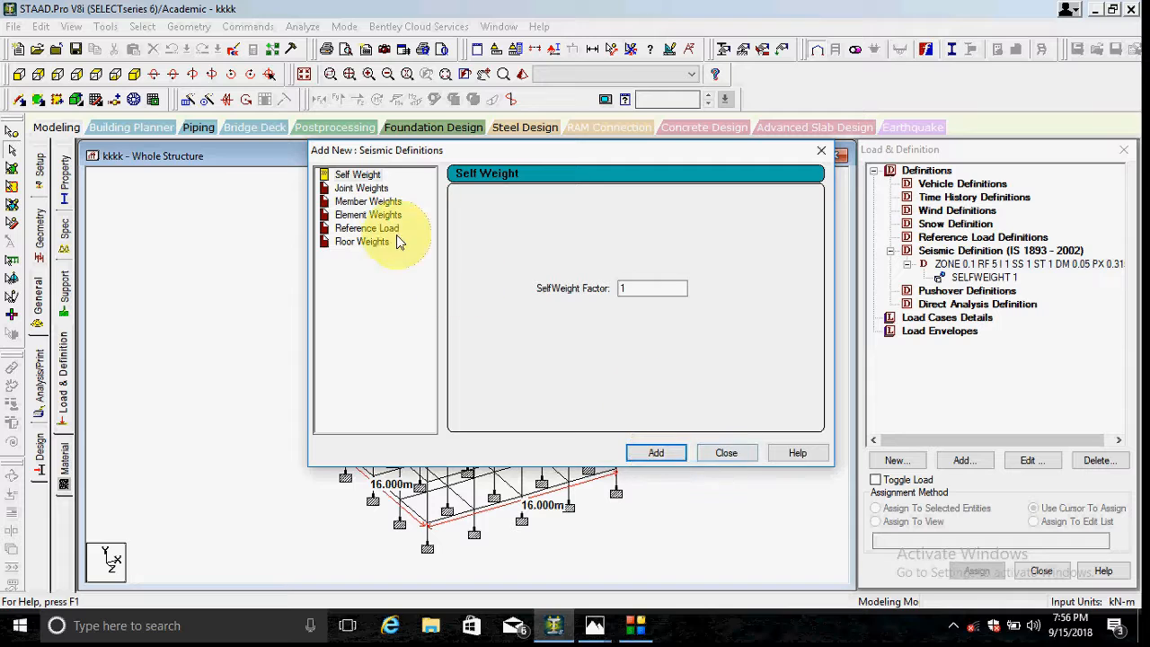
Add two UNI member weights of 16.1 kN/m and 8.05 kN/m to the seismic definition
left_click(369, 199)
left_click(606, 238)
left_click(615, 264)
type("16.1")
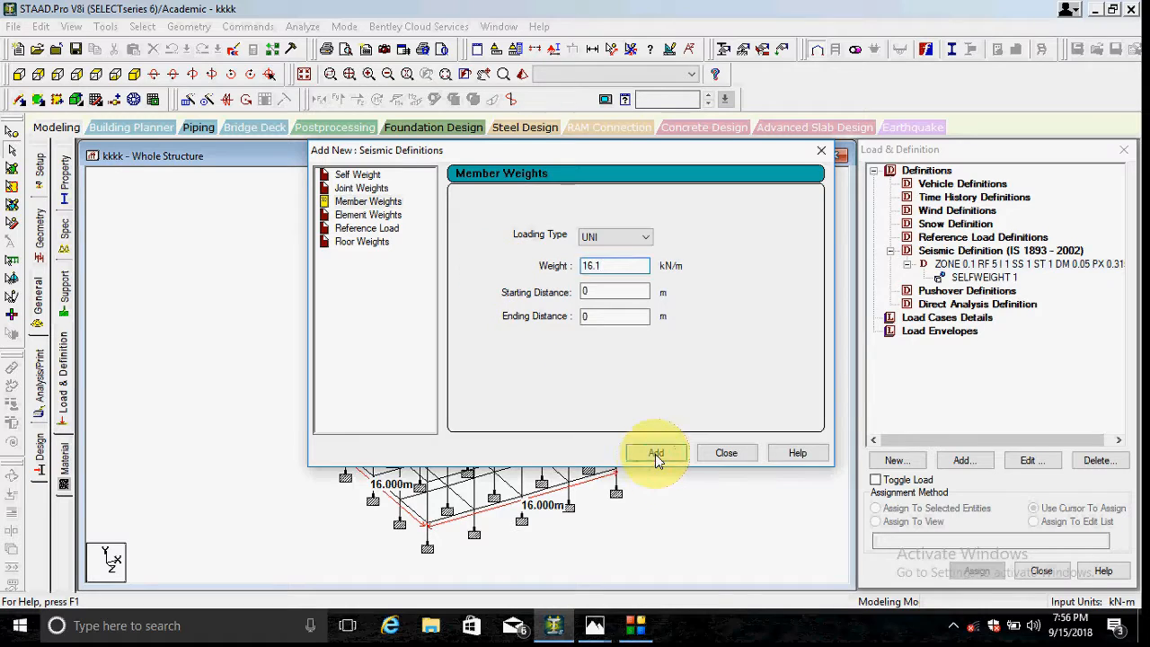
left_click(655, 454)
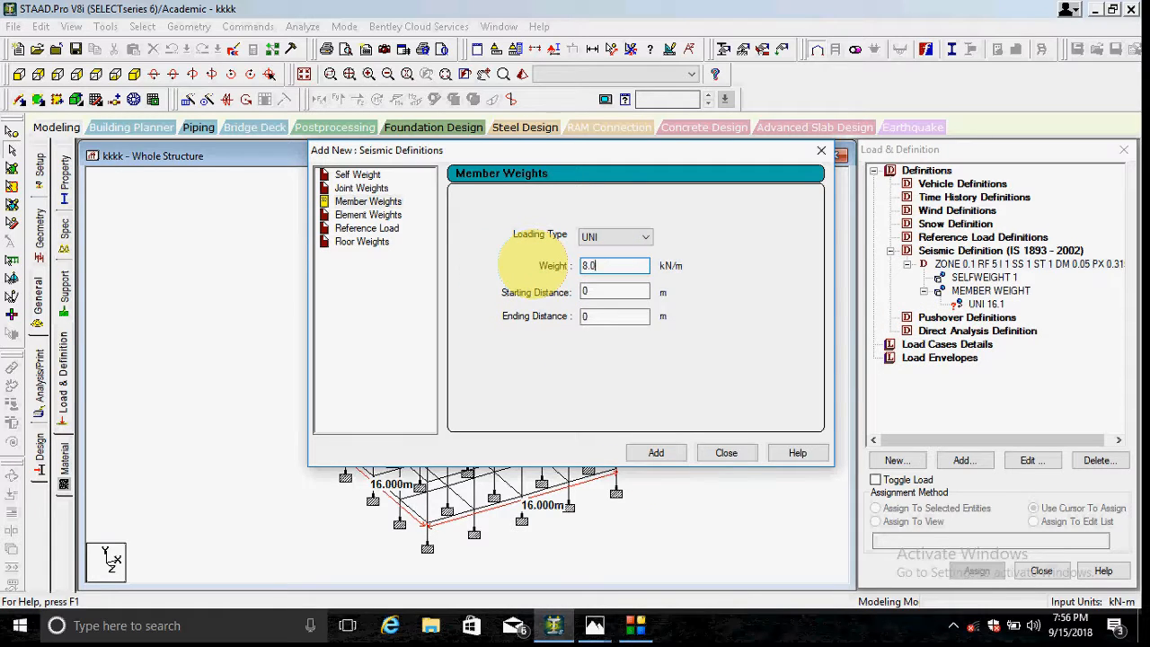
left_click(656, 453)
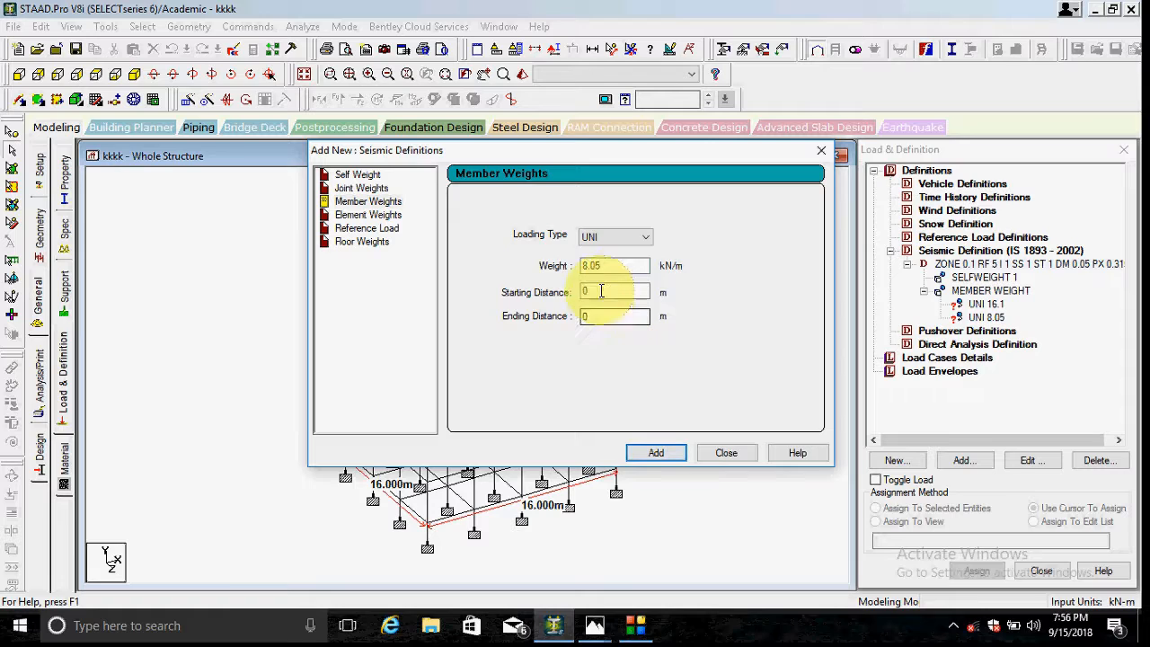
Add a floor weight of 3.81 kN/m2 over a Y range of 0 to 14 m to the seismic definition
double_click(618, 268)
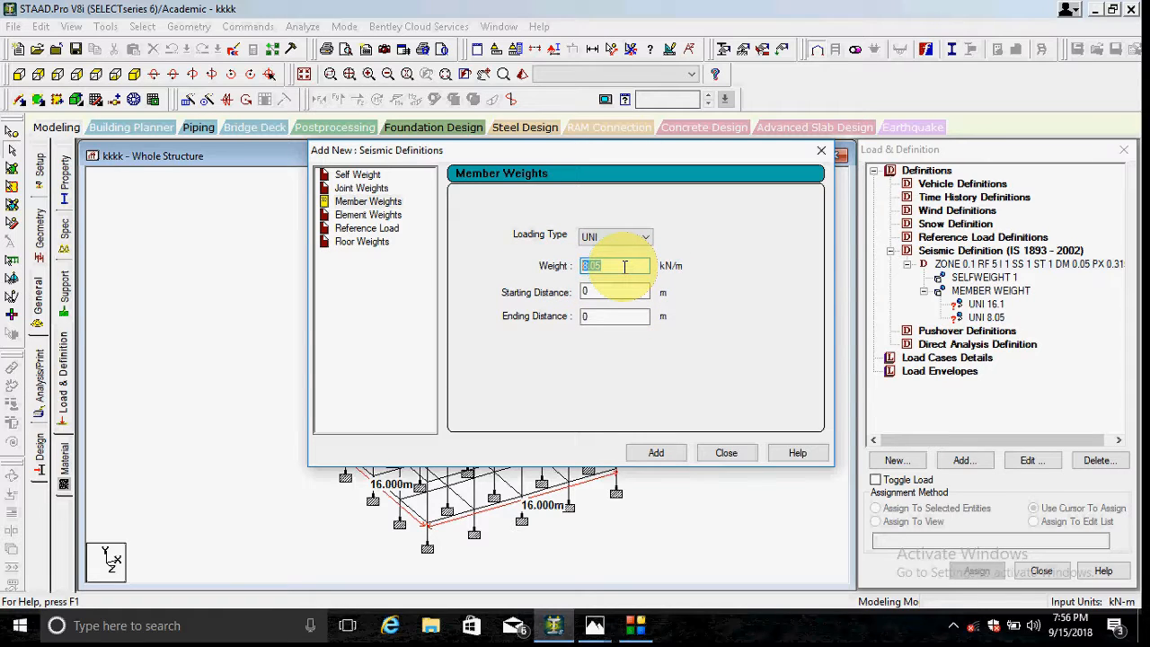
left_click(362, 241)
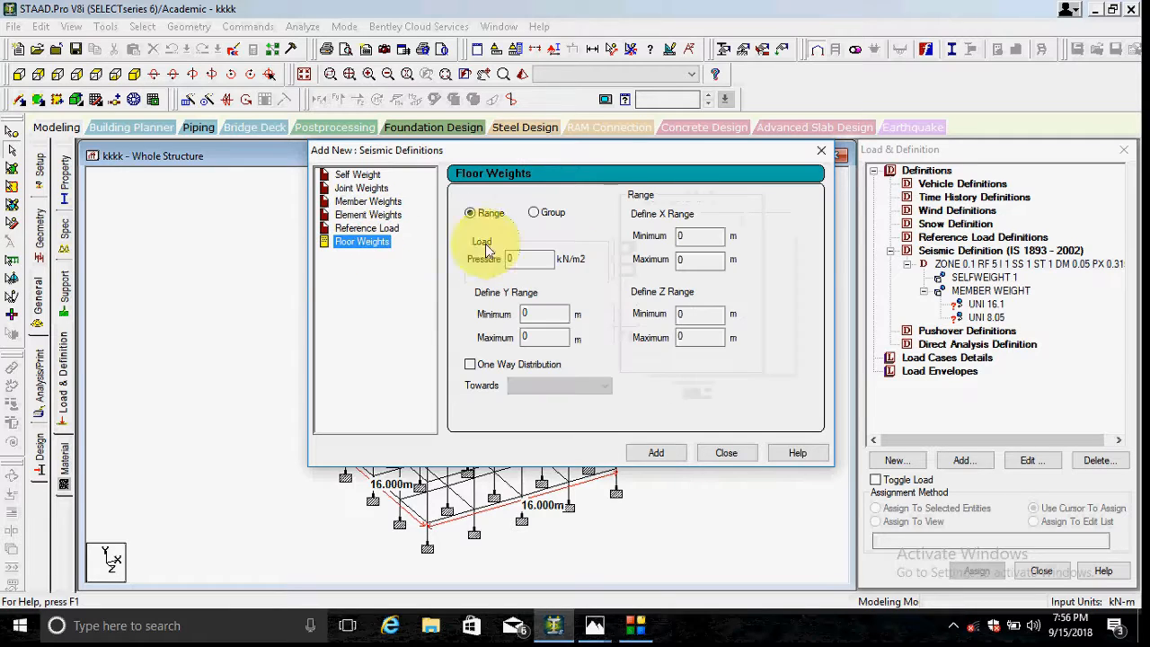
left_click(518, 257)
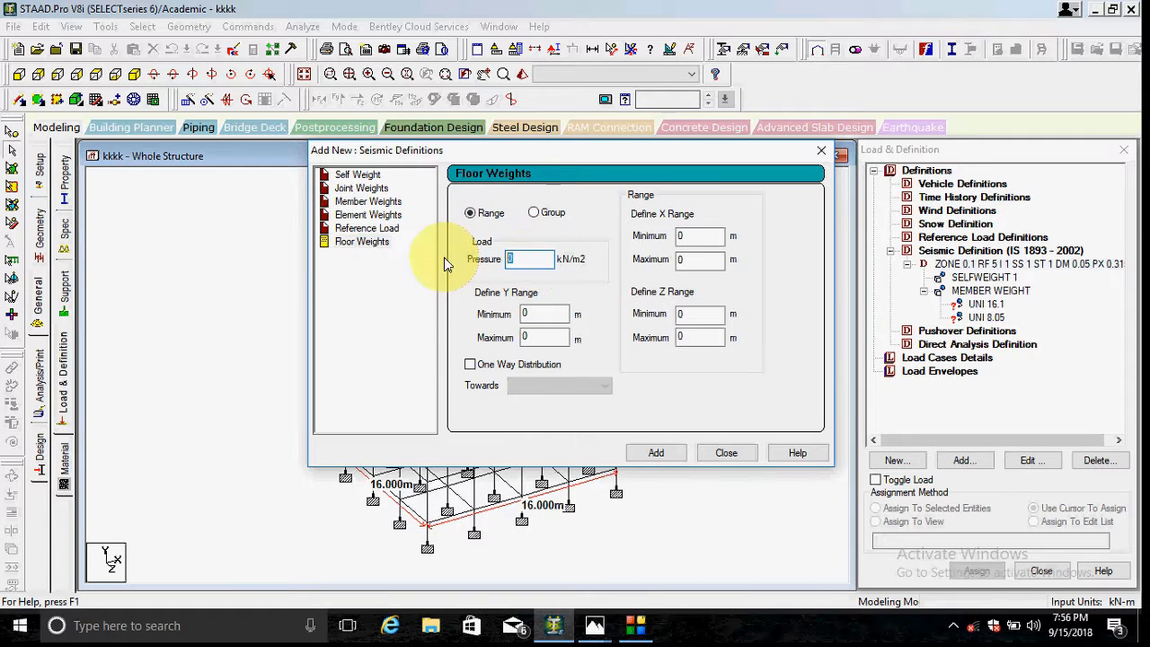
type("3.81")
double_click(530, 337)
type("14")
left_click(662, 455)
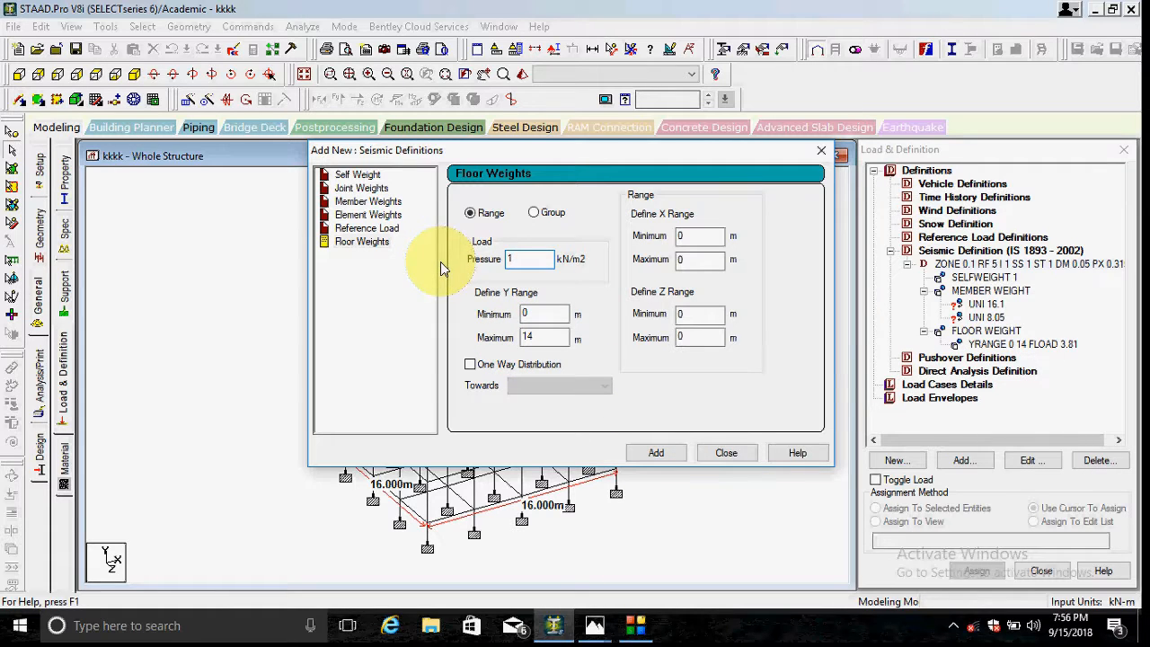
Add a second floor weight of 2 kN/m2 over a Y range of 0 to 11.5 m and finish adding seismic weights
type("2")
double_click(528, 337)
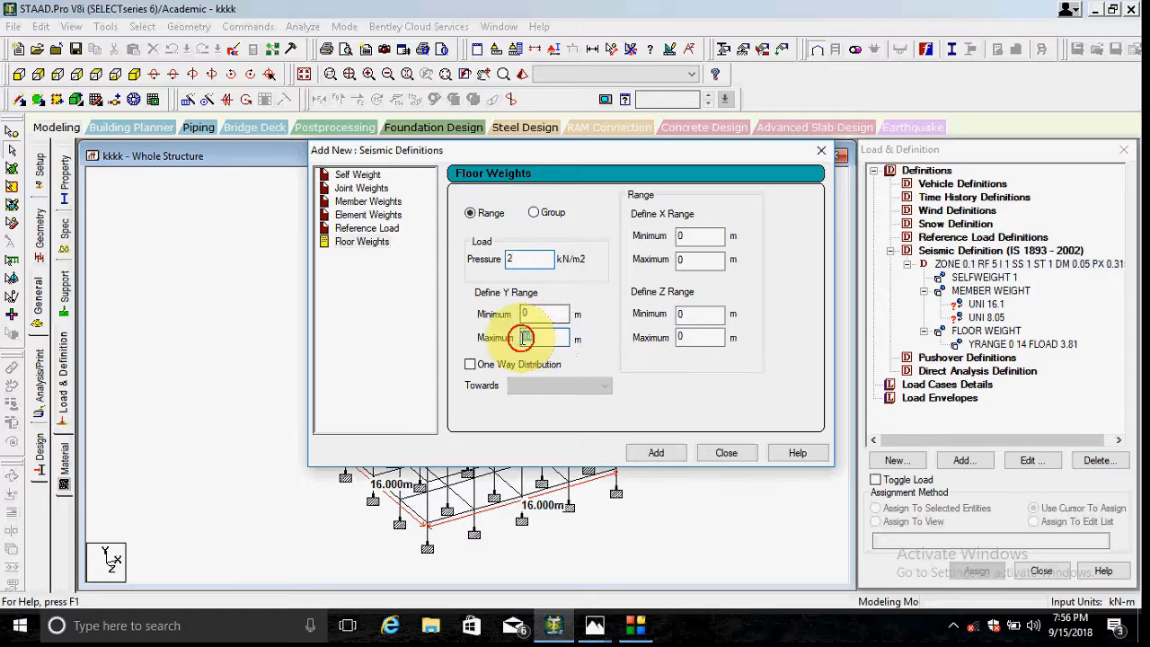
type("11.5")
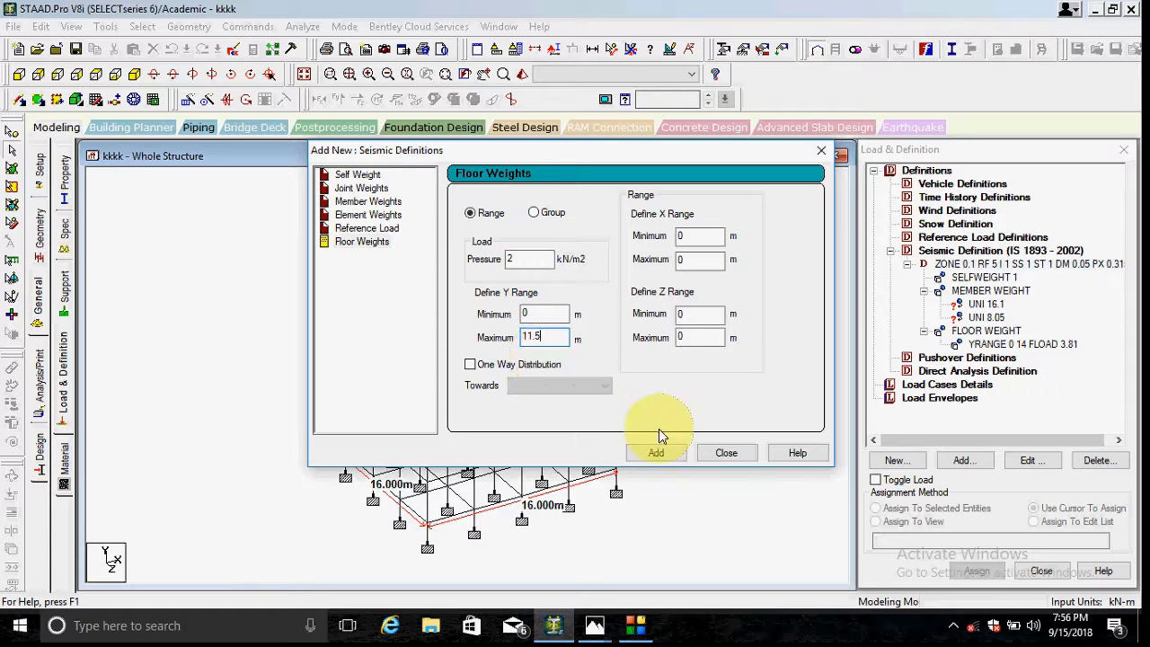
left_click(663, 453)
left_click(726, 453)
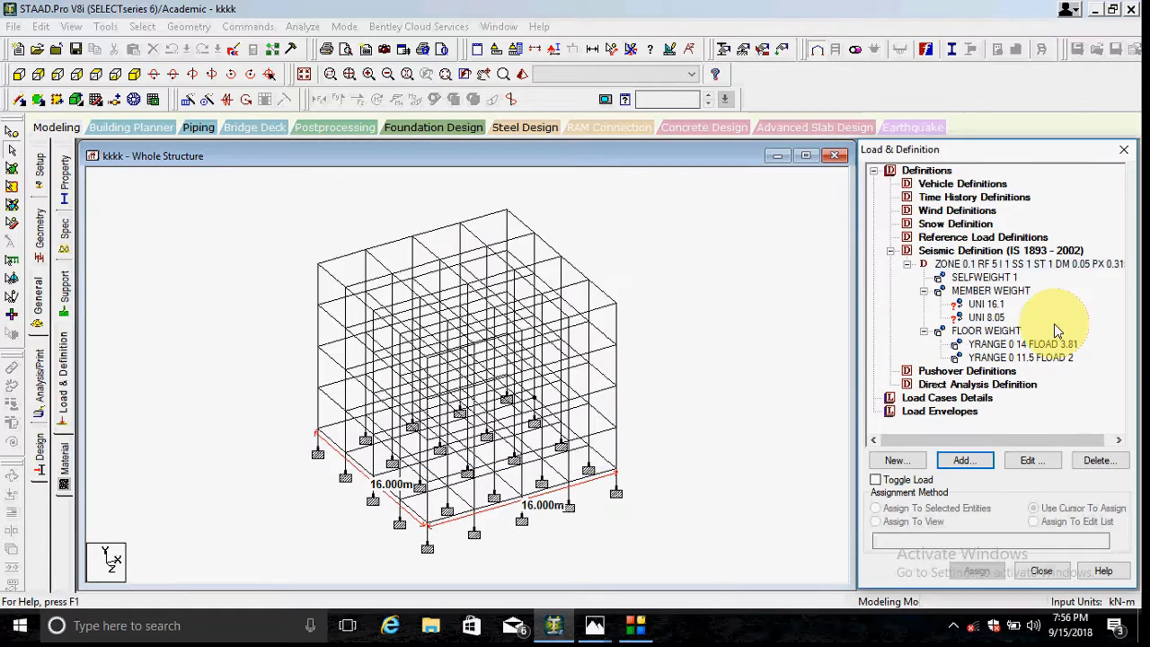
Make the UNI 16.1 member weight current and display only the structure's members without the roof-level beams
left_click(985, 305)
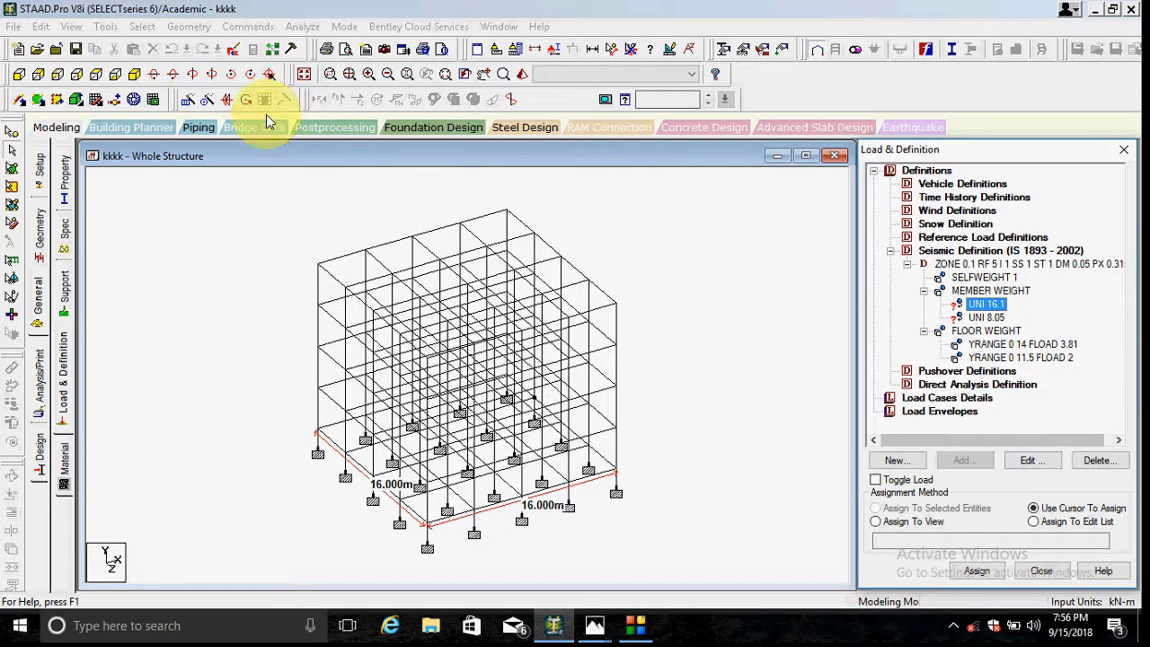
left_click(77, 75)
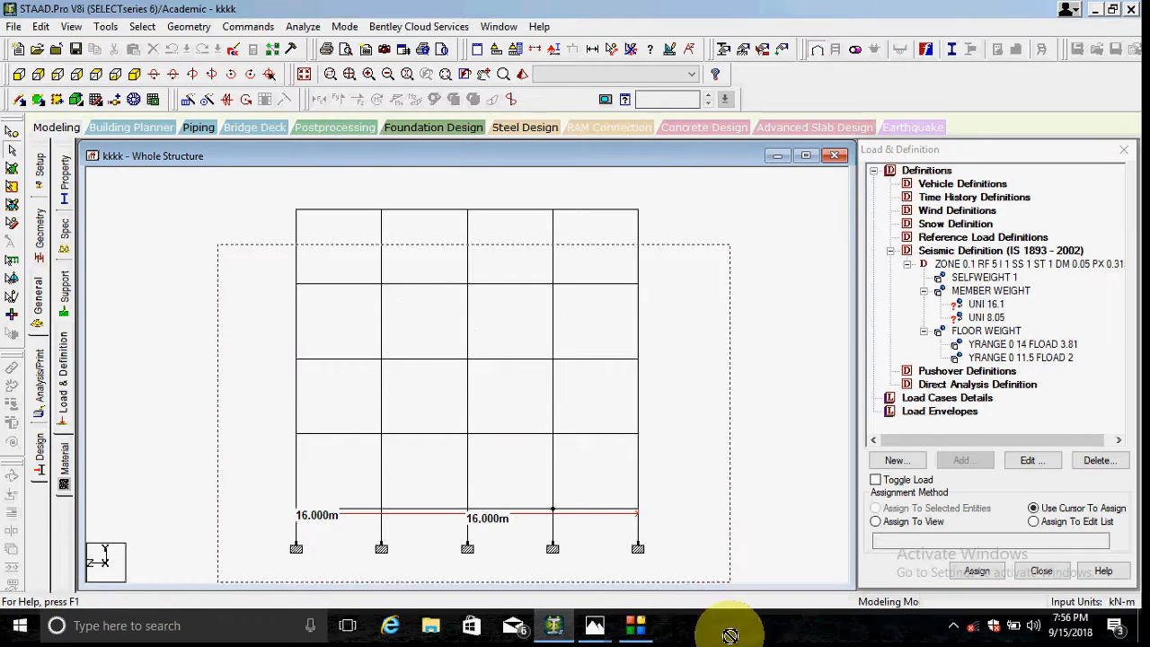
left_click(71, 26)
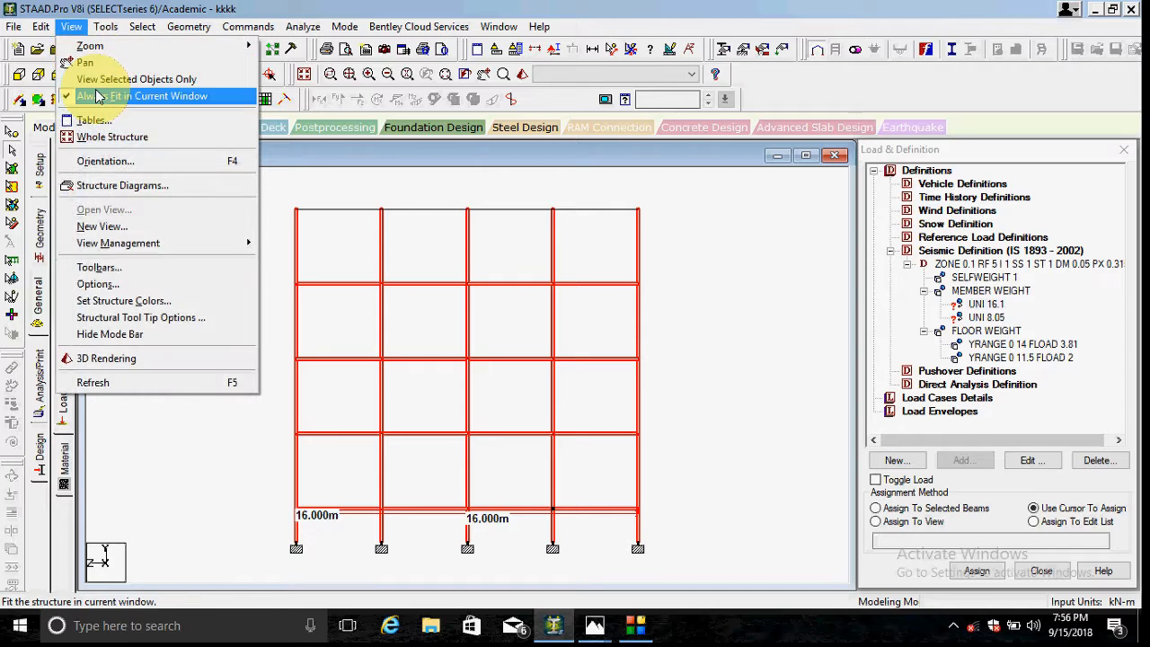
left_click(103, 85)
left_click(134, 75)
left_click(250, 262)
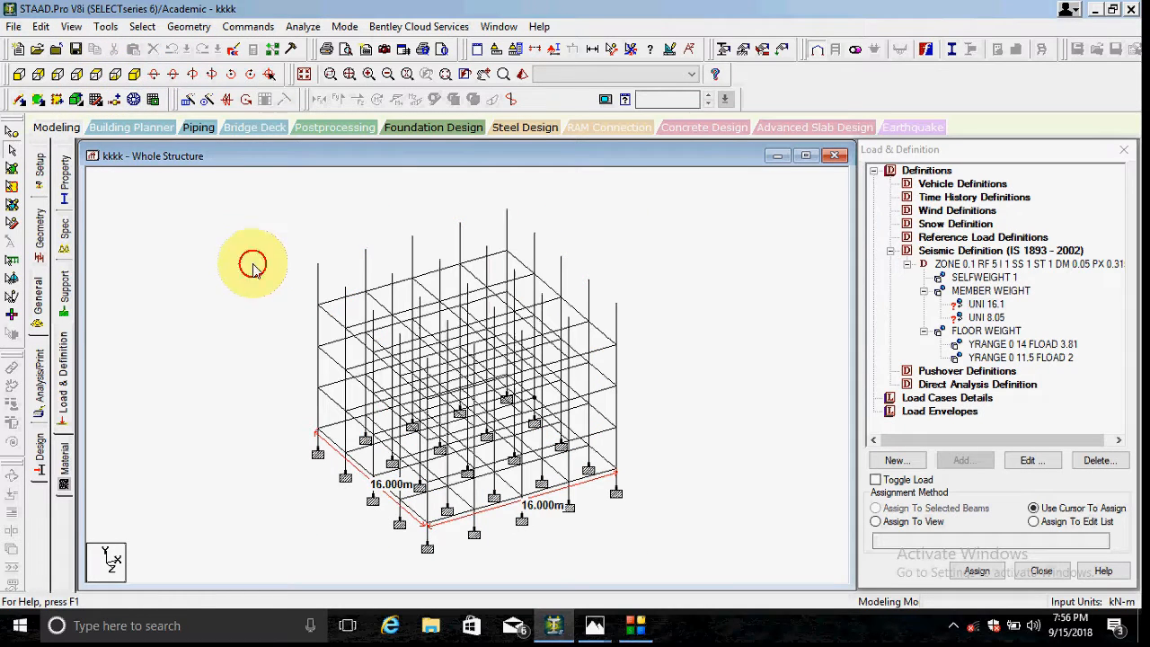
Select all outer perimeter beams of the displayed floors in plan view
left_click(95, 75)
left_click(303, 254)
left_click(322, 212, "ctrl")
left_click(433, 216, "ctrl")
left_click(510, 217, "ctrl")
left_click(602, 216, "ctrl")
left_click(633, 260, "ctrl")
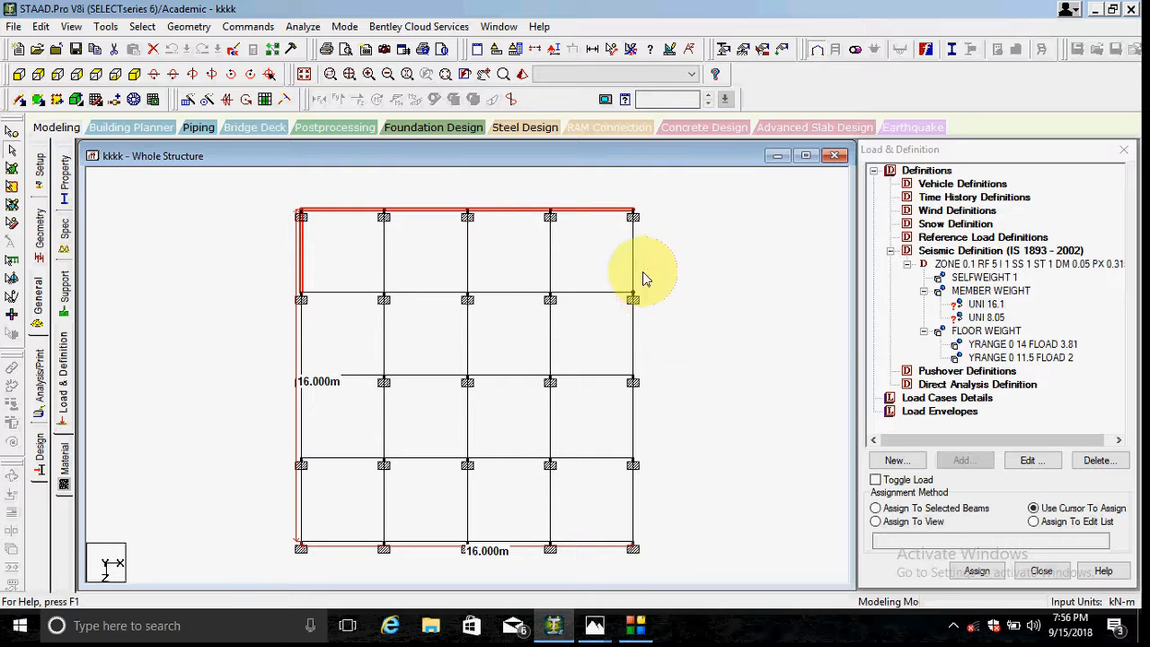
left_click(628, 346, "ctrl")
left_click(634, 439, "ctrl")
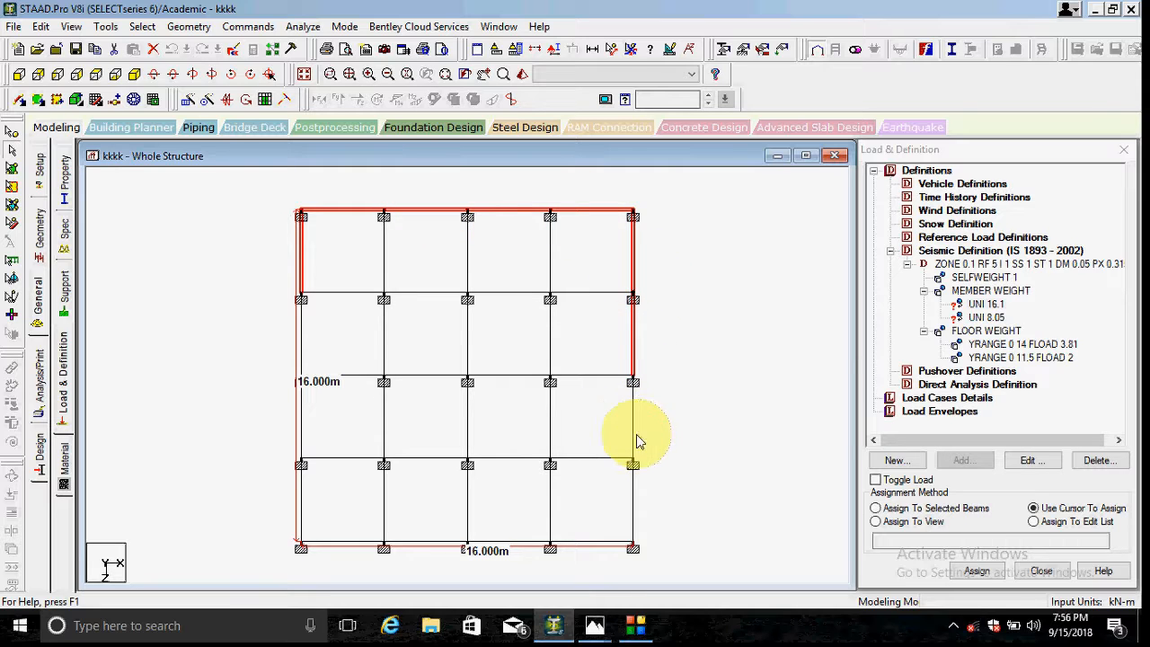
left_click(588, 542, "ctrl")
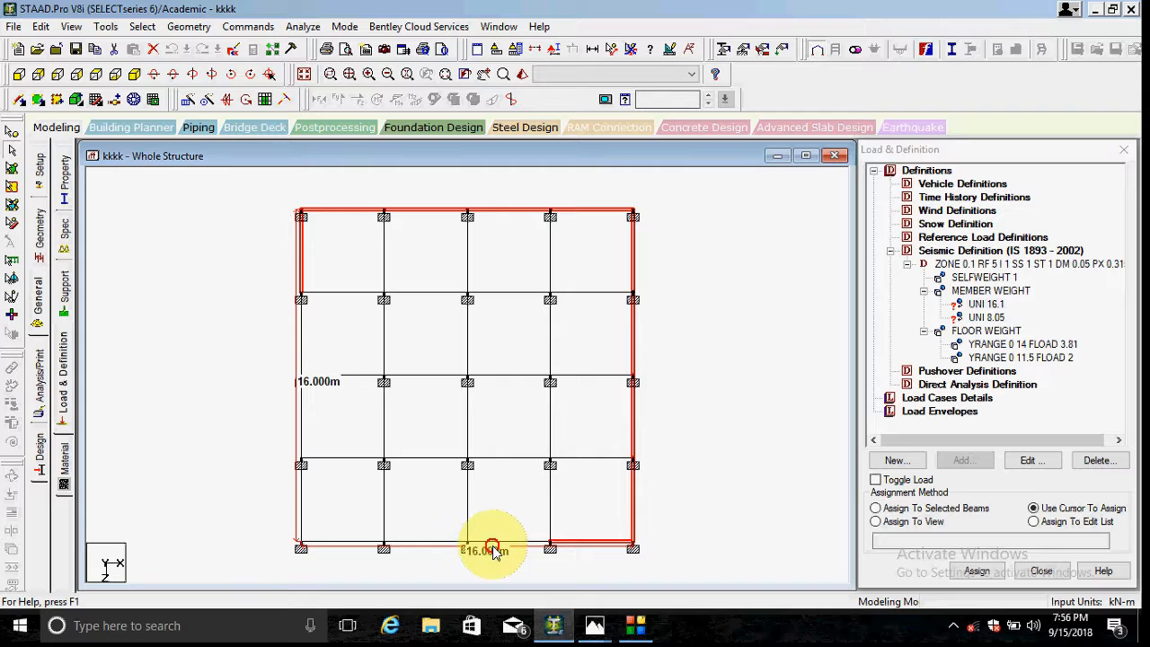
left_click(493, 546, "ctrl")
left_click(395, 542, "ctrl")
left_click(350, 541, "ctrl")
left_click(298, 479, "ctrl")
left_click(301, 340, "ctrl")
left_click(301, 413, "ctrl")
left_click(134, 75)
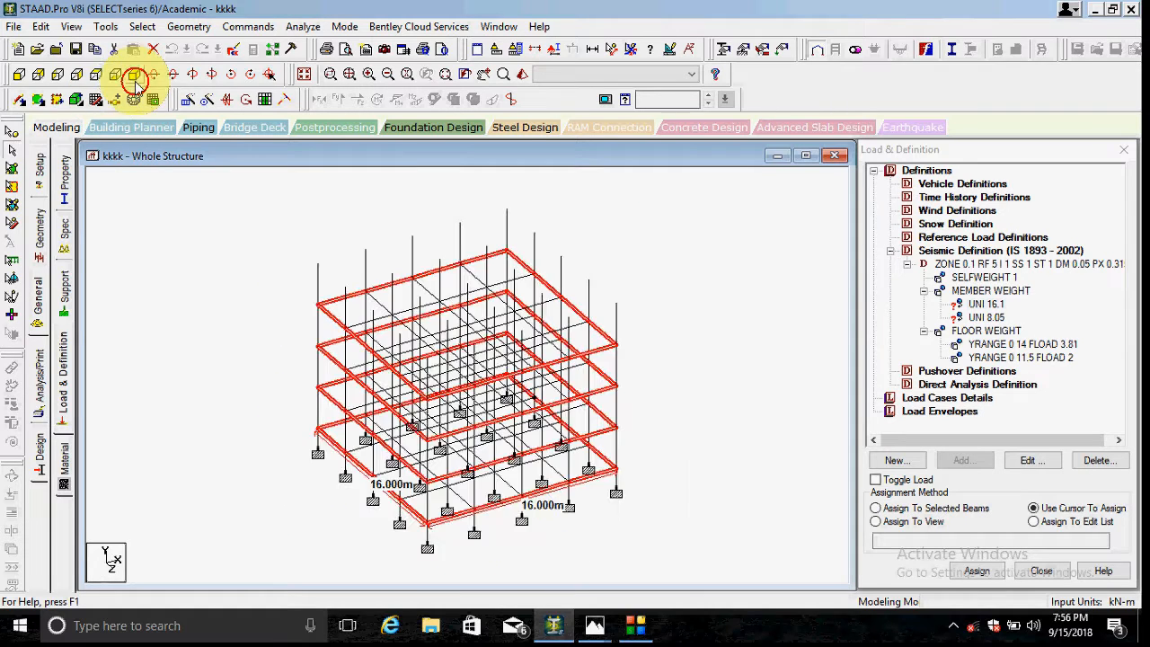
Assign the UNI 16.1 member weight to the selected perimeter beams
left_click(986, 303)
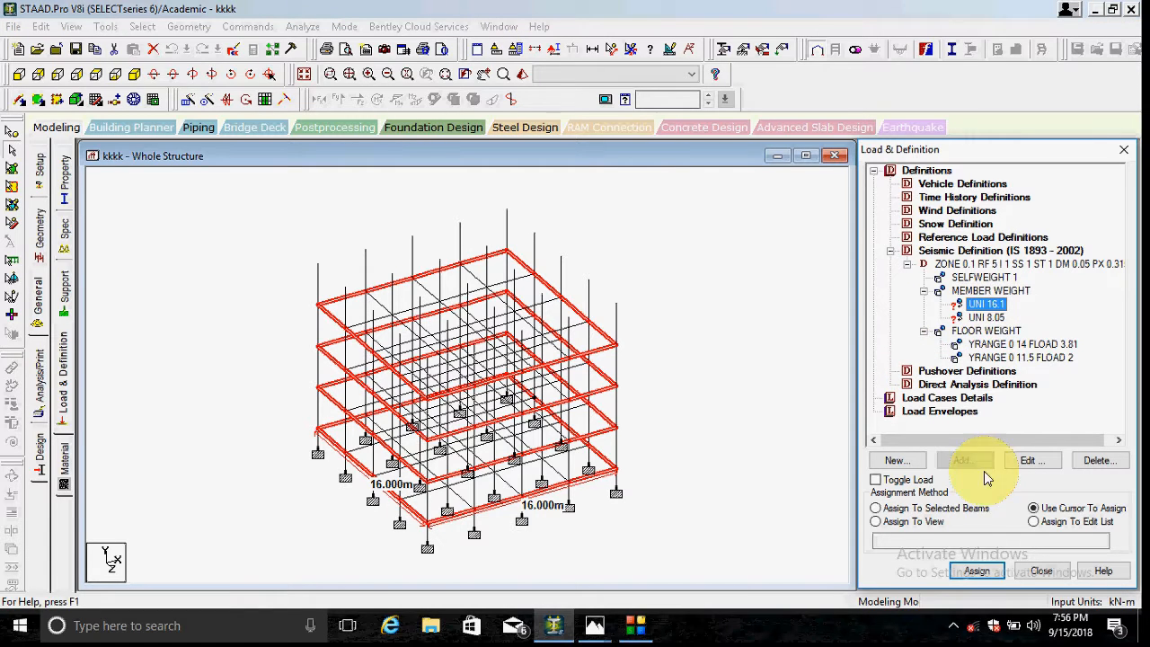
left_click(977, 508)
left_click(976, 570)
left_click(1003, 418)
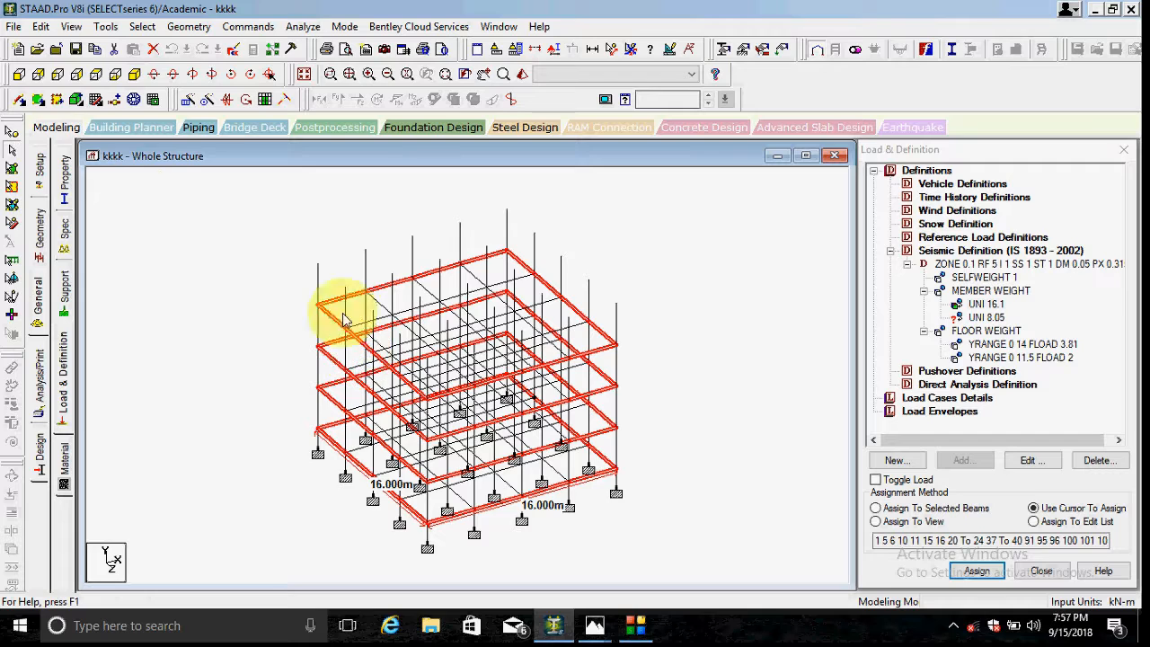
left_click(95, 74)
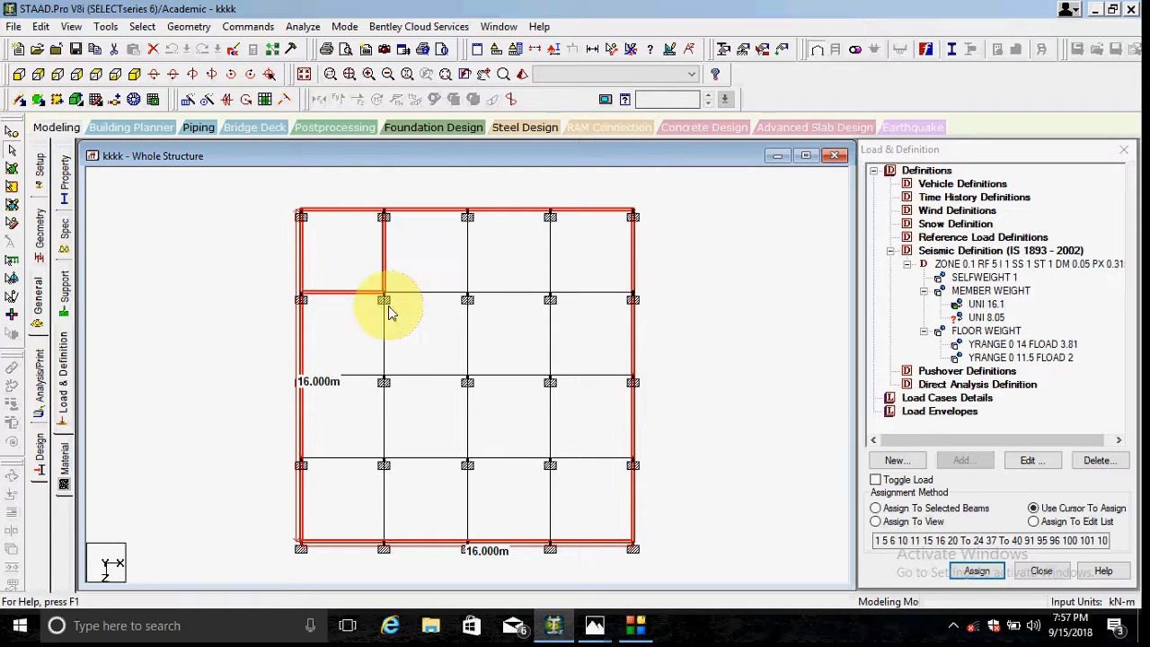
left_click(328, 292)
left_click(381, 269)
left_click(468, 265)
left_click(423, 294)
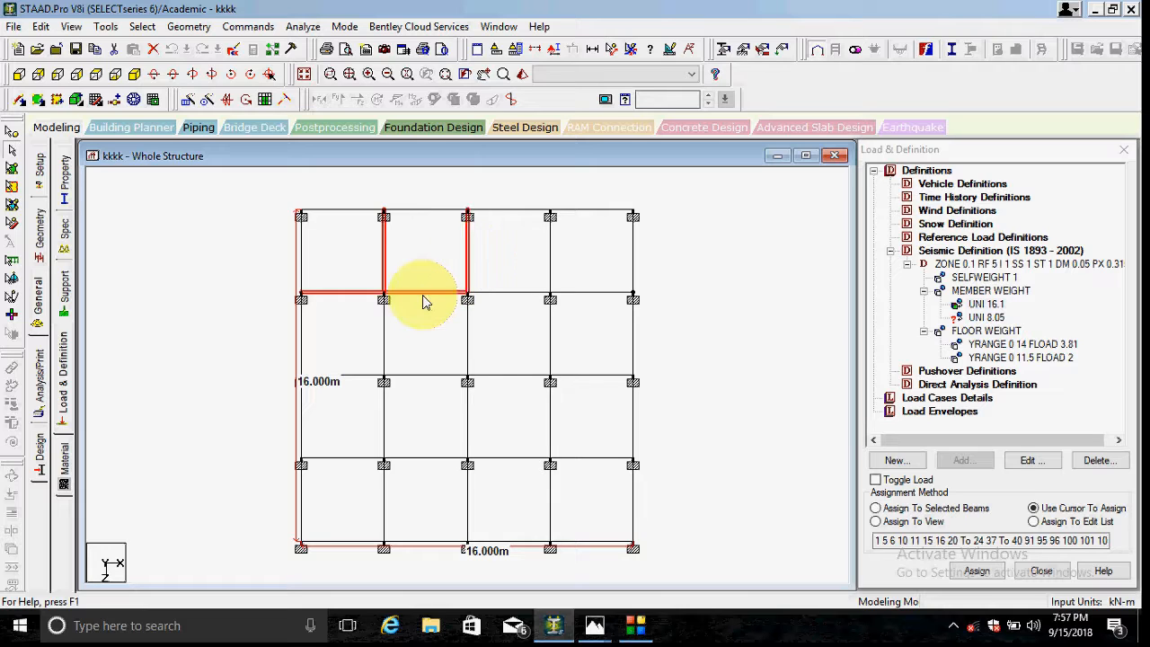
left_click(506, 294)
left_click(549, 266)
left_click(569, 293)
left_click(588, 460)
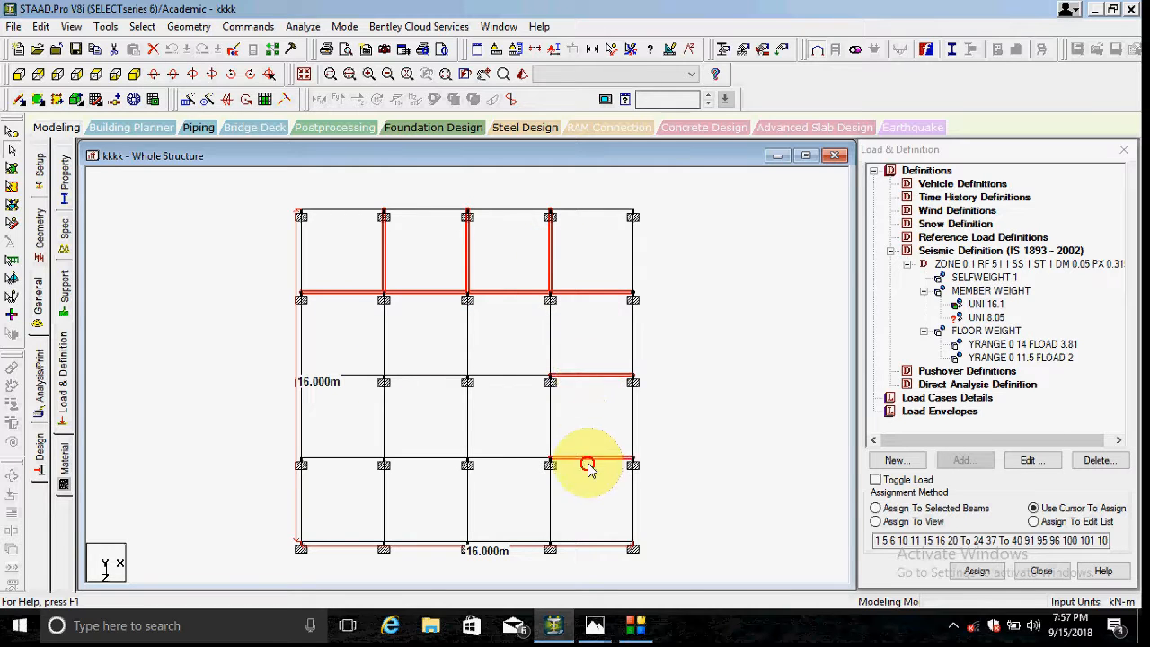
left_click(550, 426)
left_click(508, 462)
left_click(451, 456)
left_click(349, 440)
left_click(384, 509)
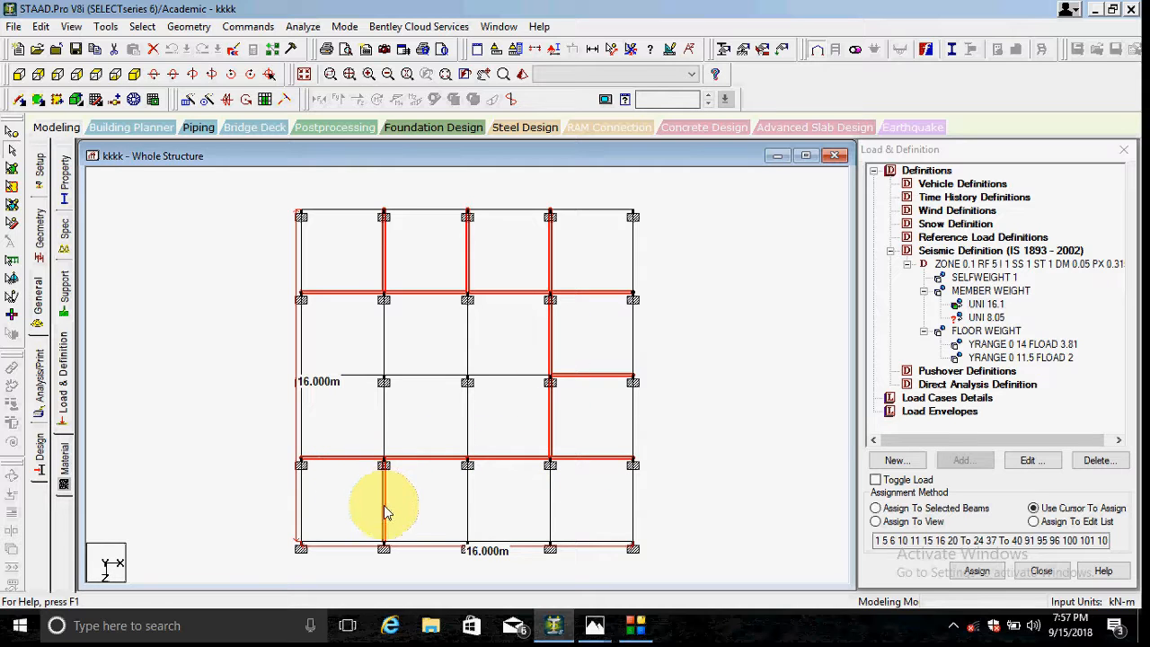
left_click(550, 508)
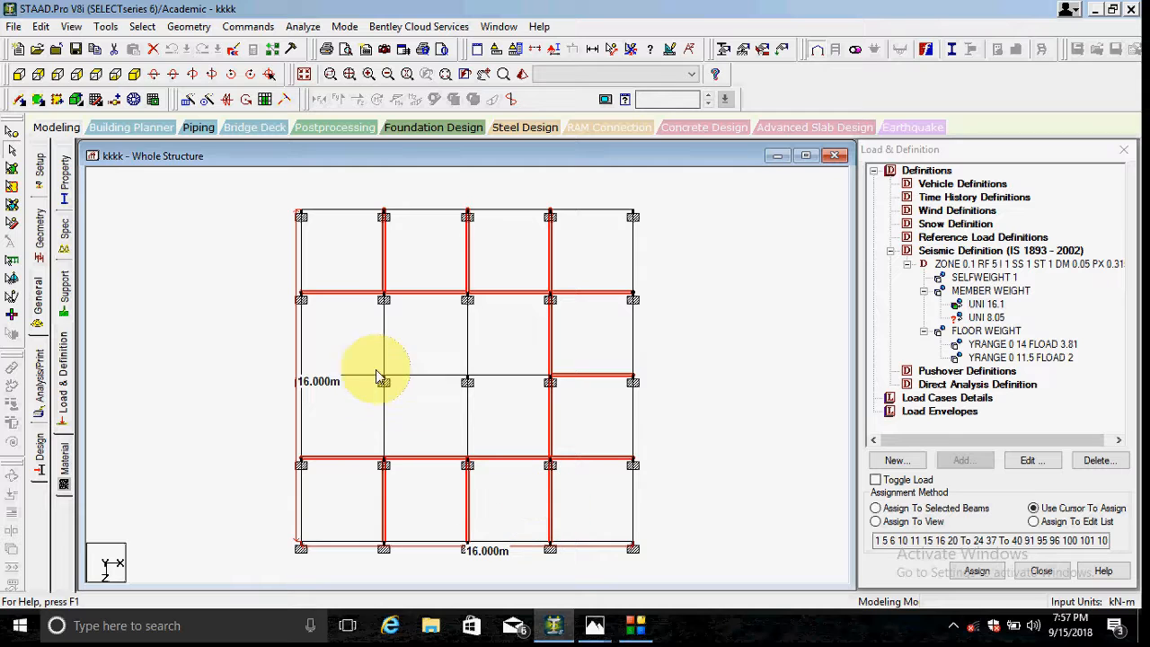
left_click(384, 346)
left_click(383, 419)
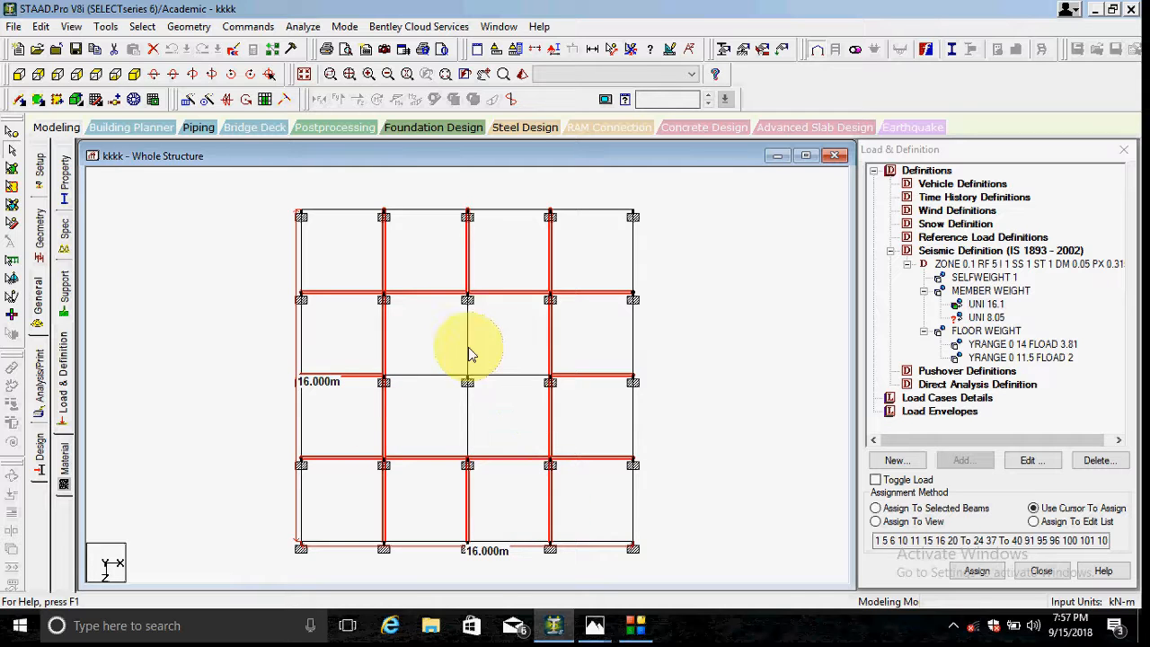
left_click(115, 74)
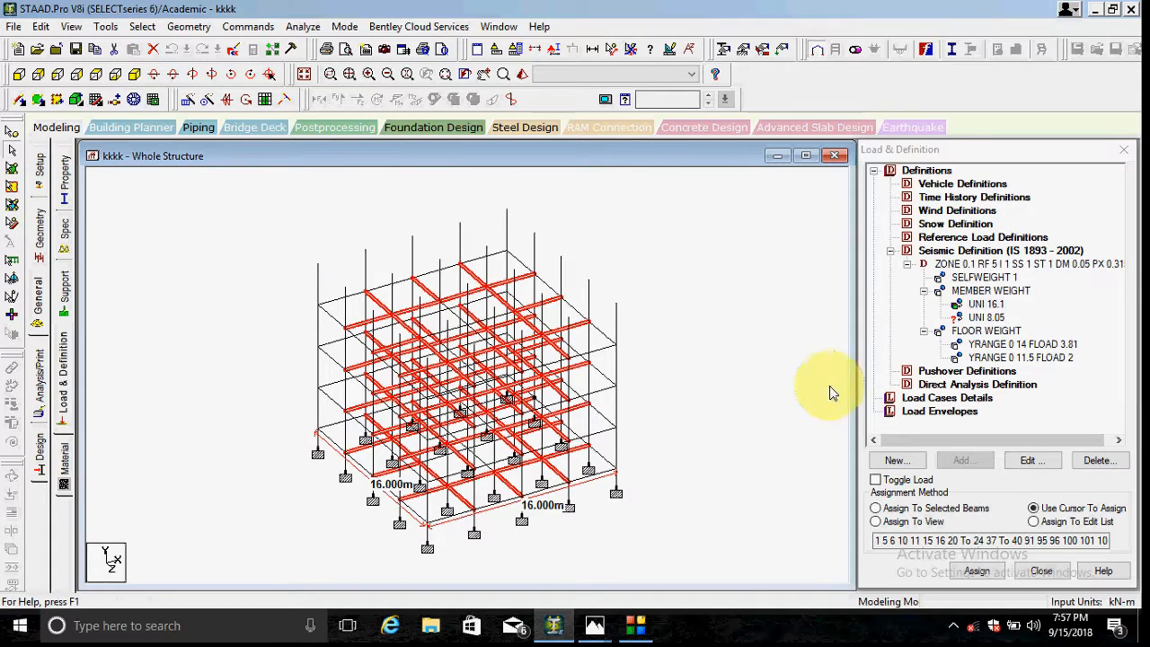
Make the UNI 8.05 member weight current and select the interior floor beams in plan, except the four meeting at the central column
left_click(985, 317)
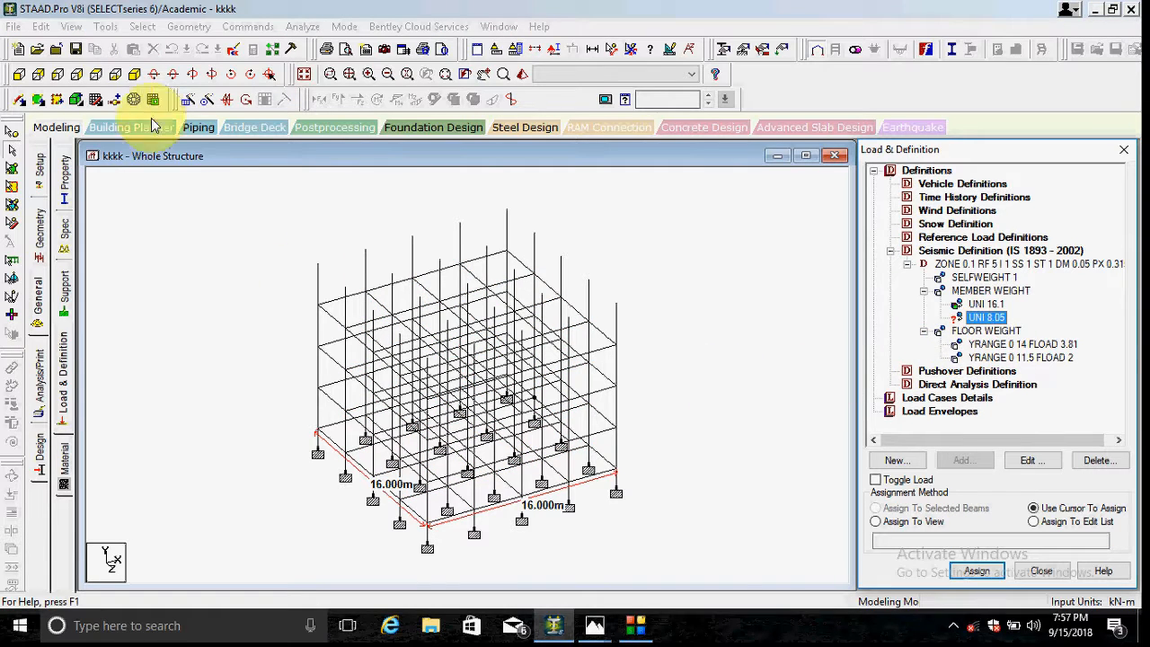
left_click(114, 75)
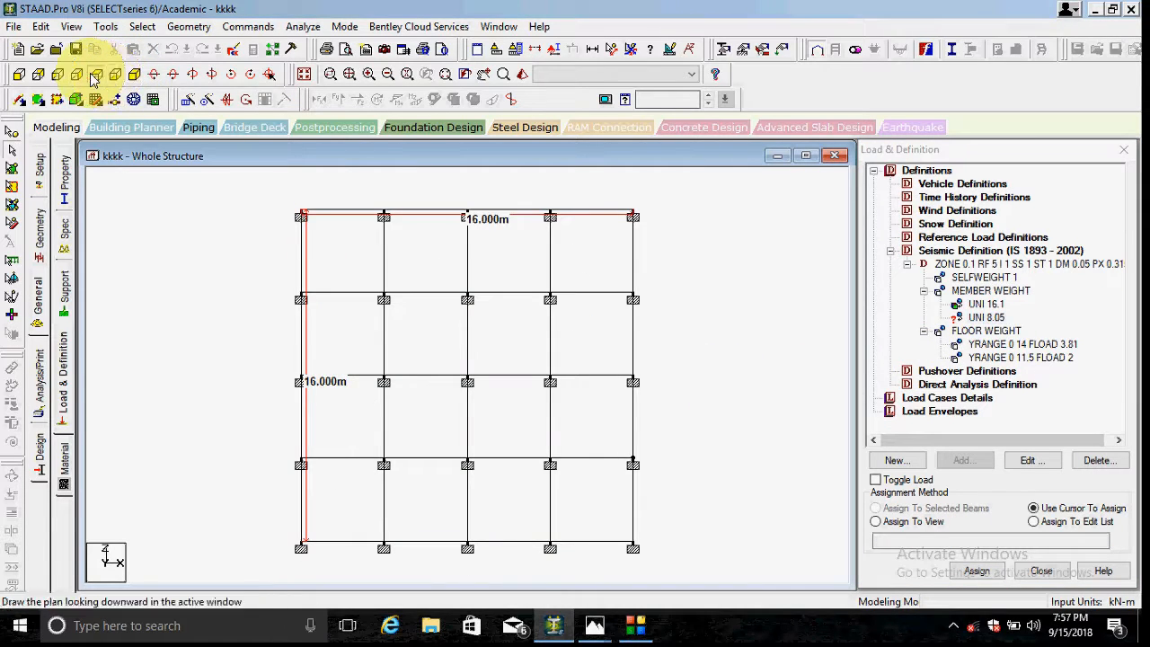
left_click(93, 76)
mouse_move(350, 258)
left_mouse_down()
mouse_move(612, 290)
mouse_move(351, 272)
left_mouse_up()
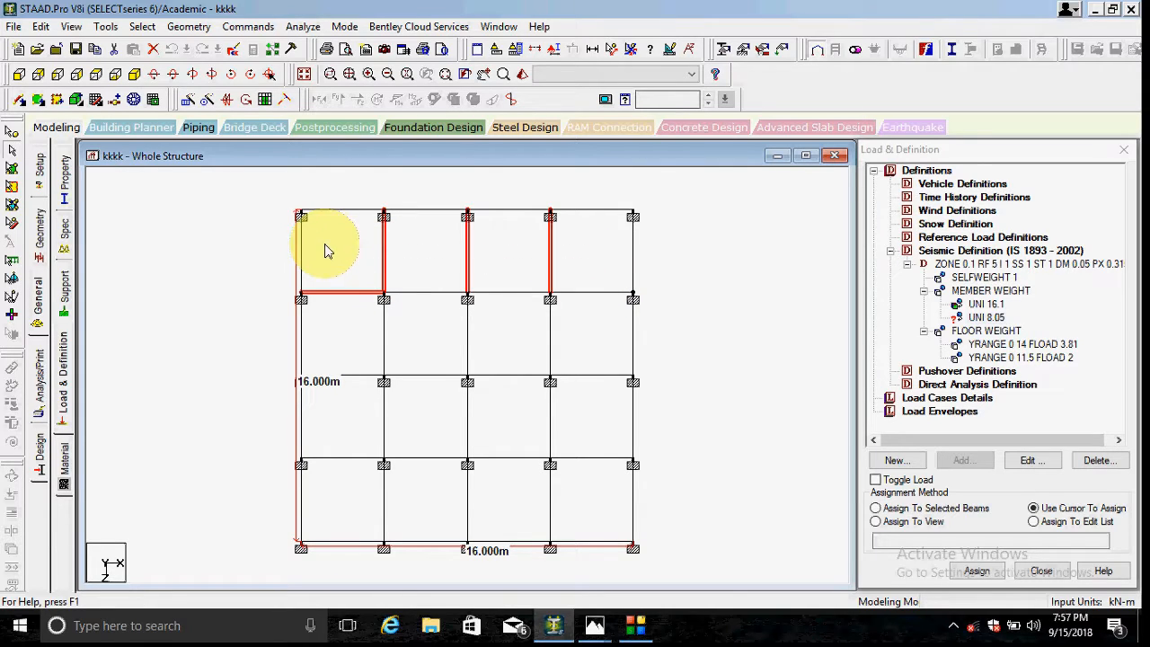
left_click_drag(581, 270, 337, 516)
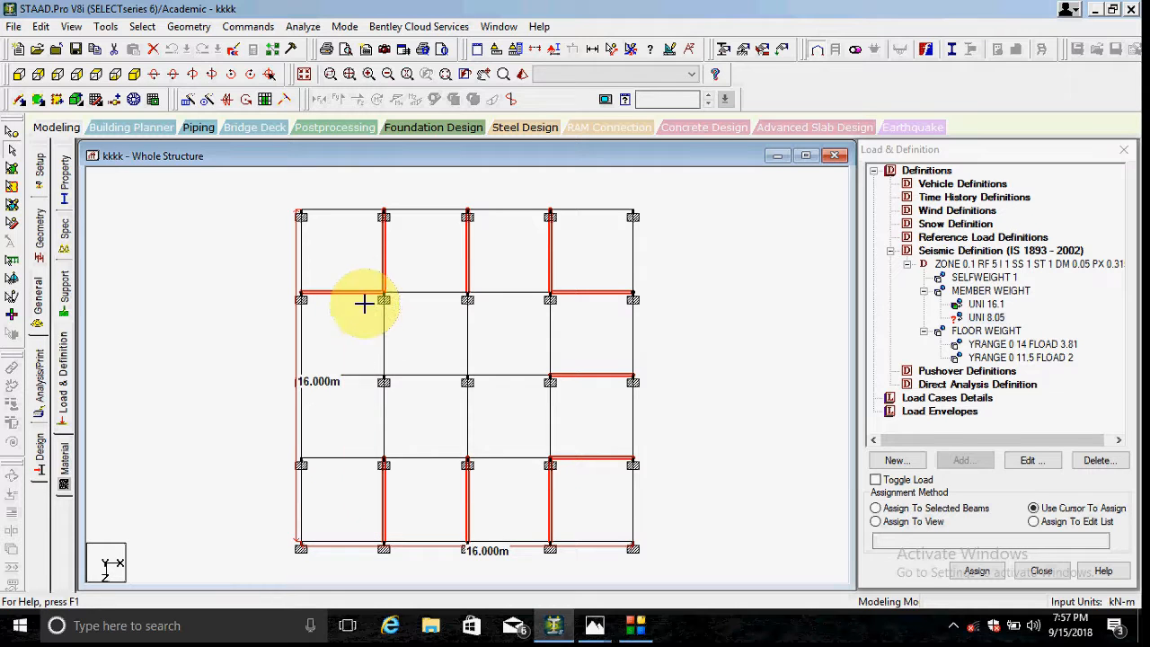
left_click_drag(333, 249, 366, 505)
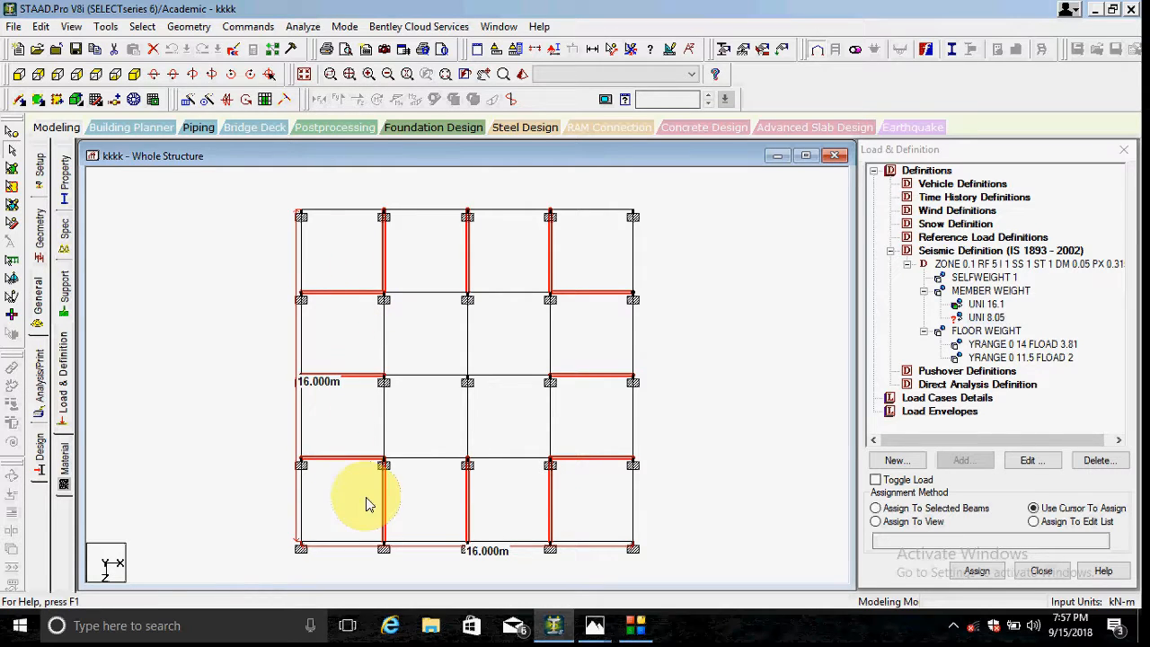
left_click(387, 341, "ctrl")
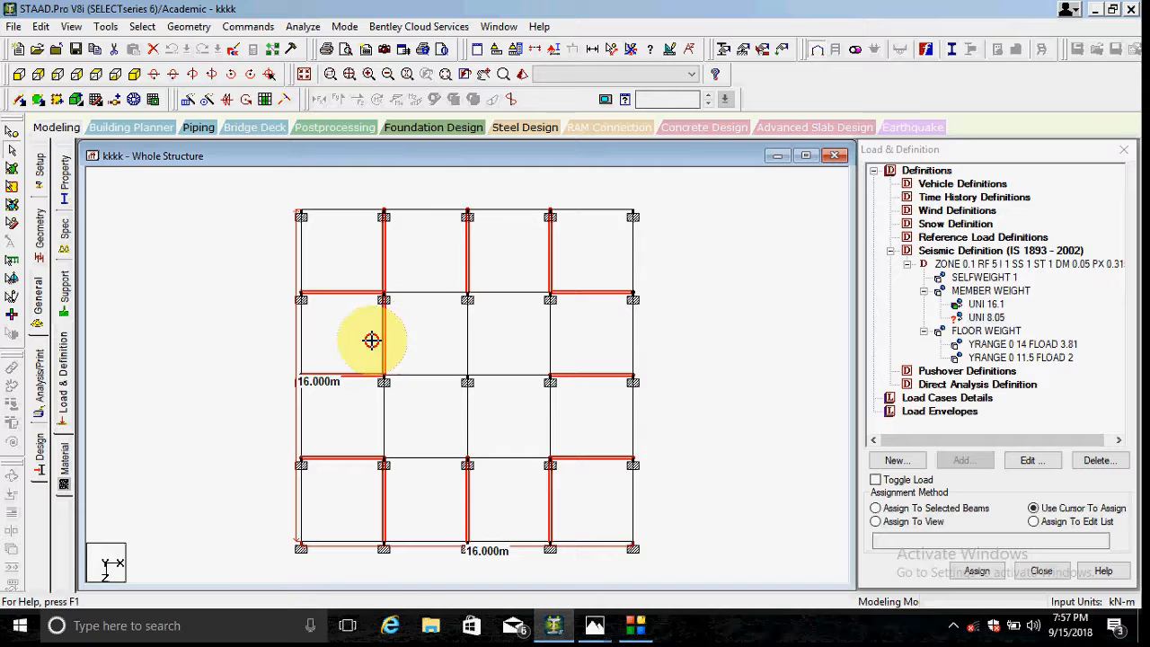
left_click(444, 292, "ctrl")
left_click(513, 292, "ctrl")
left_click(551, 355, "ctrl")
left_click(548, 436, "ctrl")
left_click(379, 421, "ctrl")
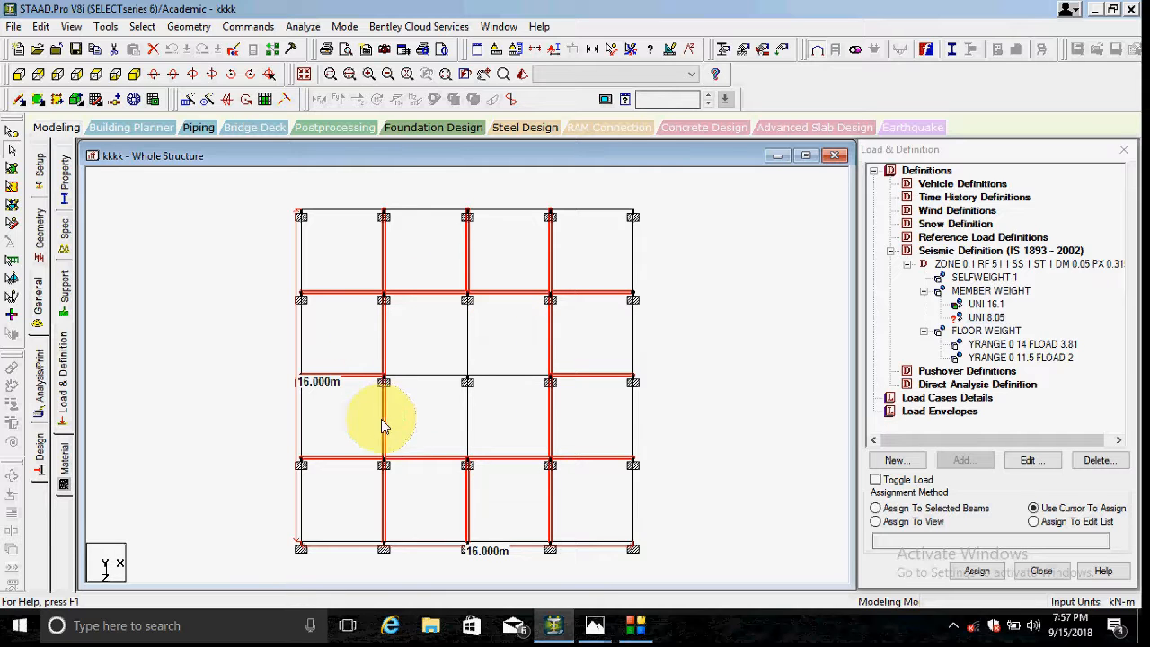
left_click(134, 74)
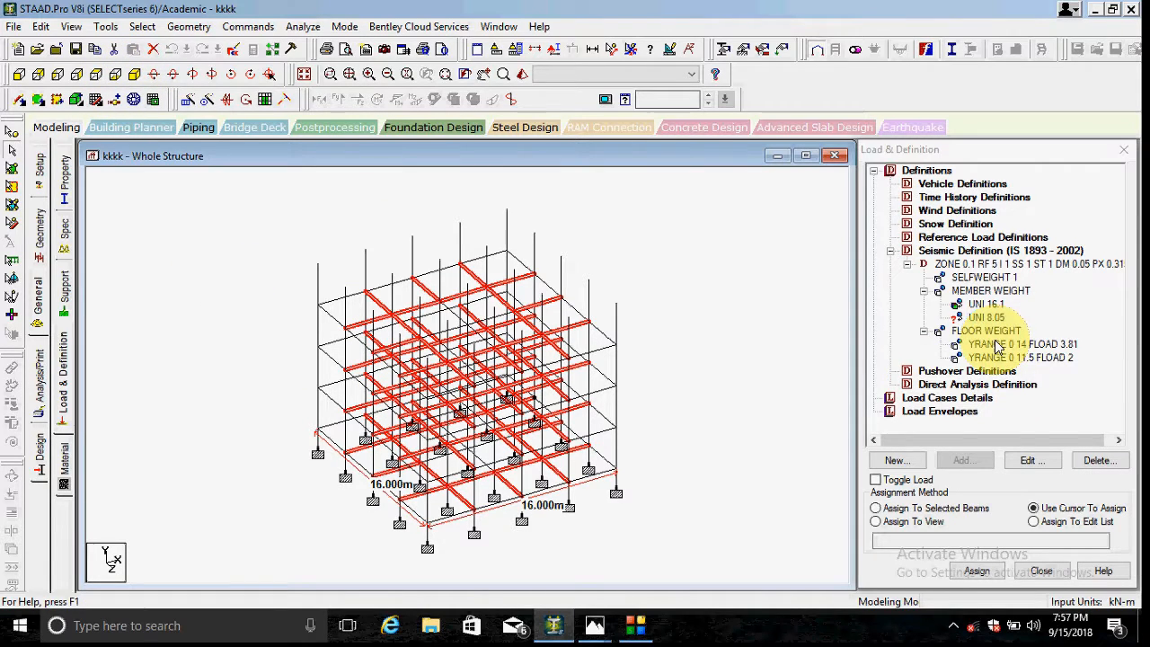
Assign the UNI 8.05 member weight to the selected interior beams
left_click(927, 513)
left_click(979, 571)
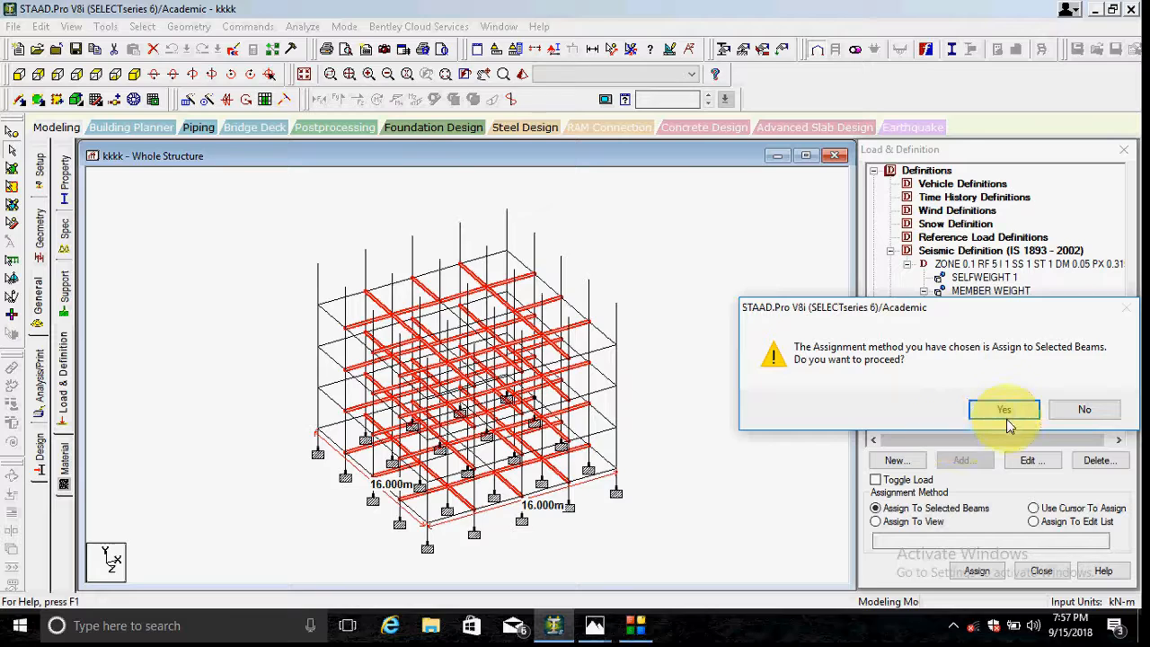
left_click(1000, 409)
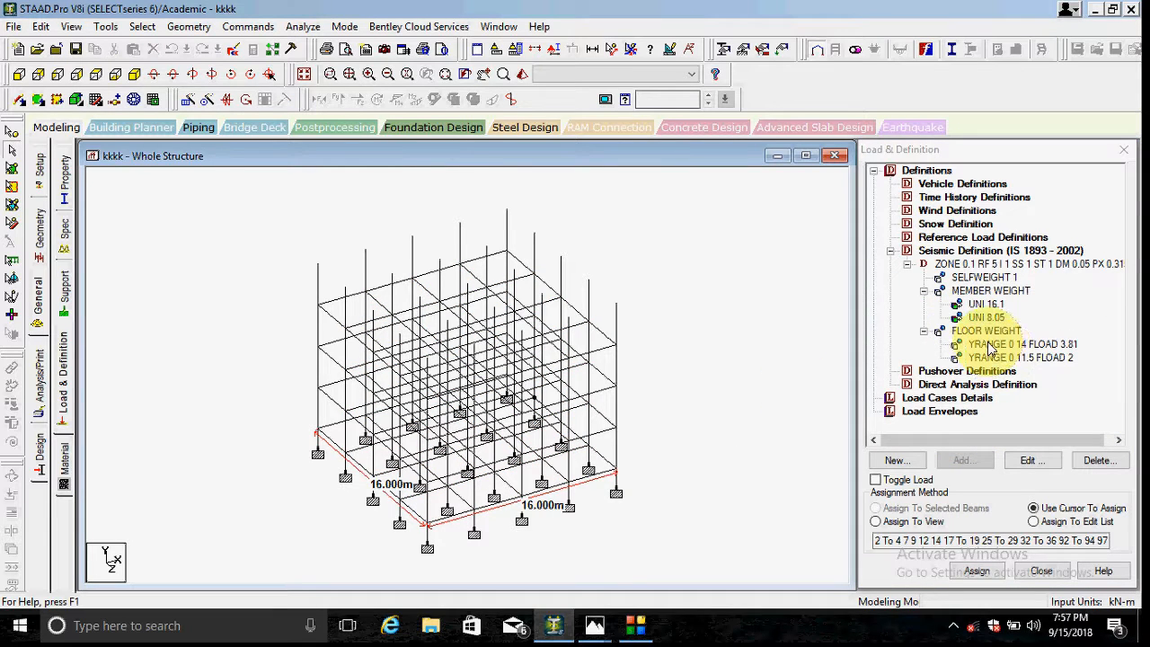
left_click(945, 397)
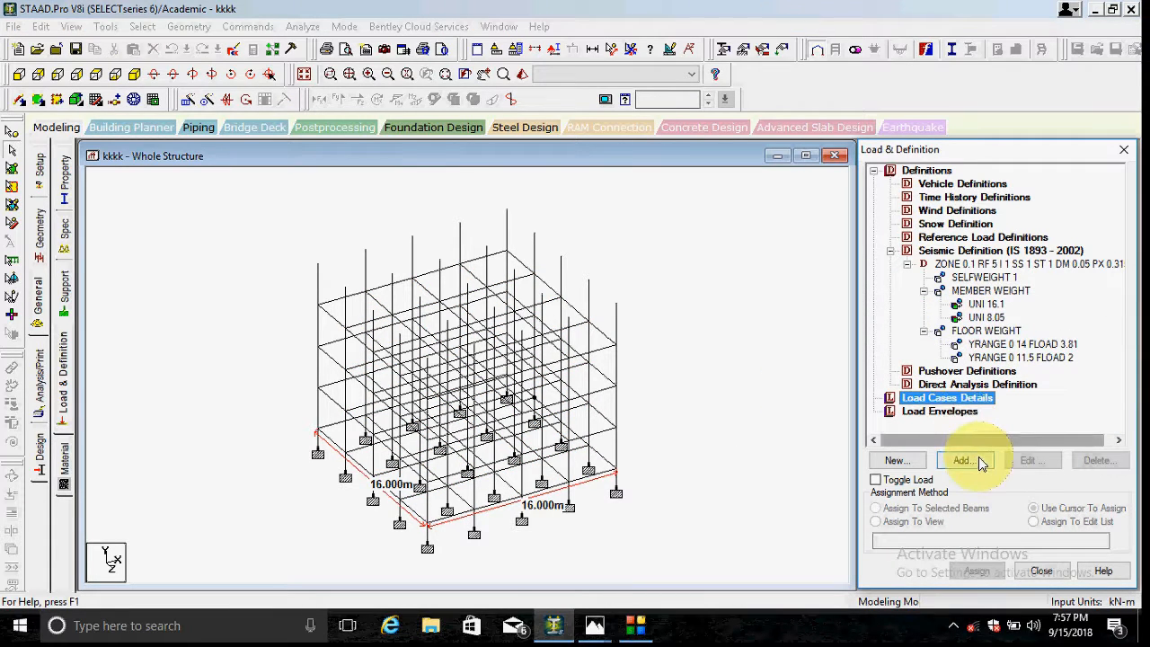
left_click(72, 29)
left_click(879, 440)
left_click(968, 384)
left_click(970, 371)
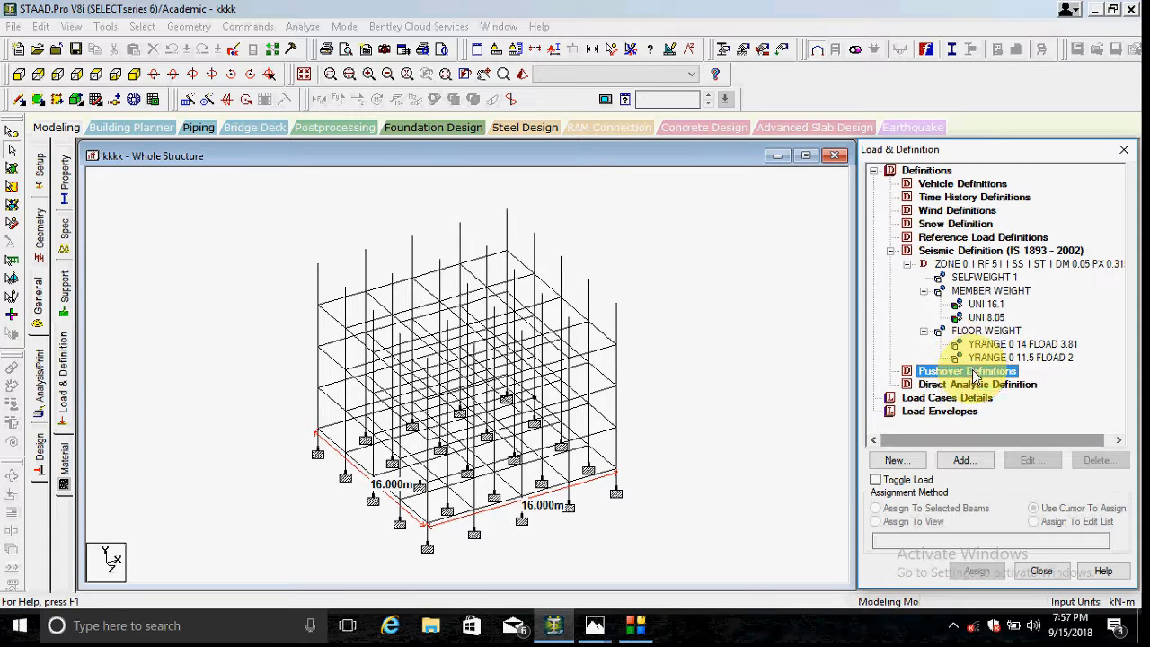
Add primary load case 1 with the Seismic loading type and the title +x
left_click(967, 398)
left_click(963, 459)
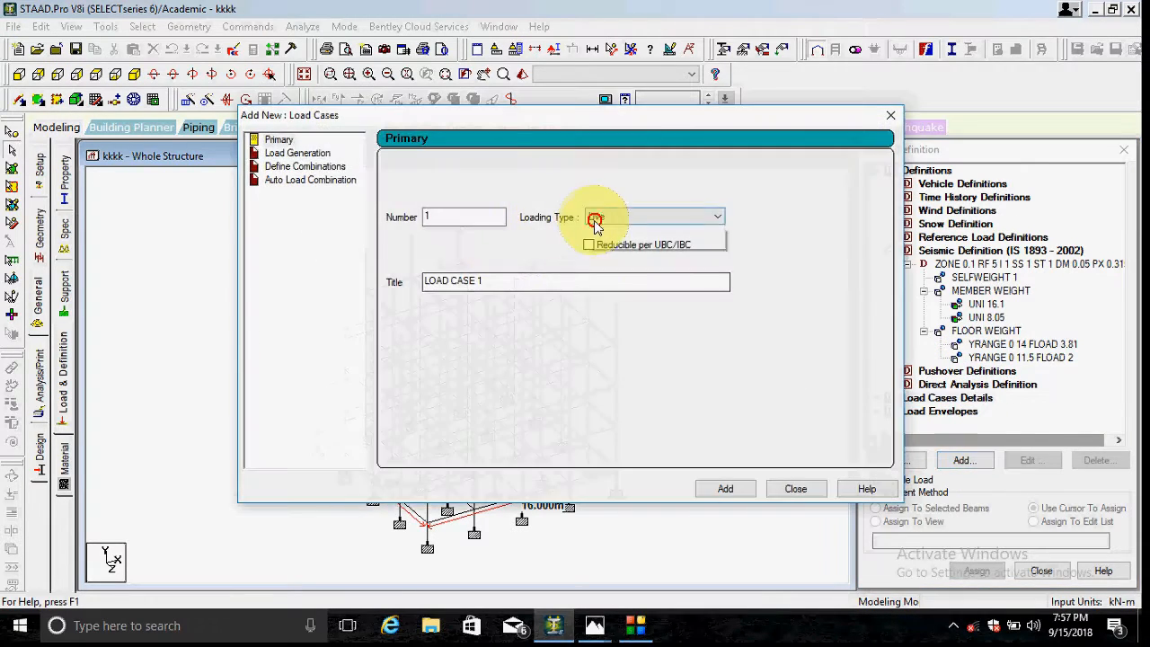
left_click(595, 218)
left_click(619, 282)
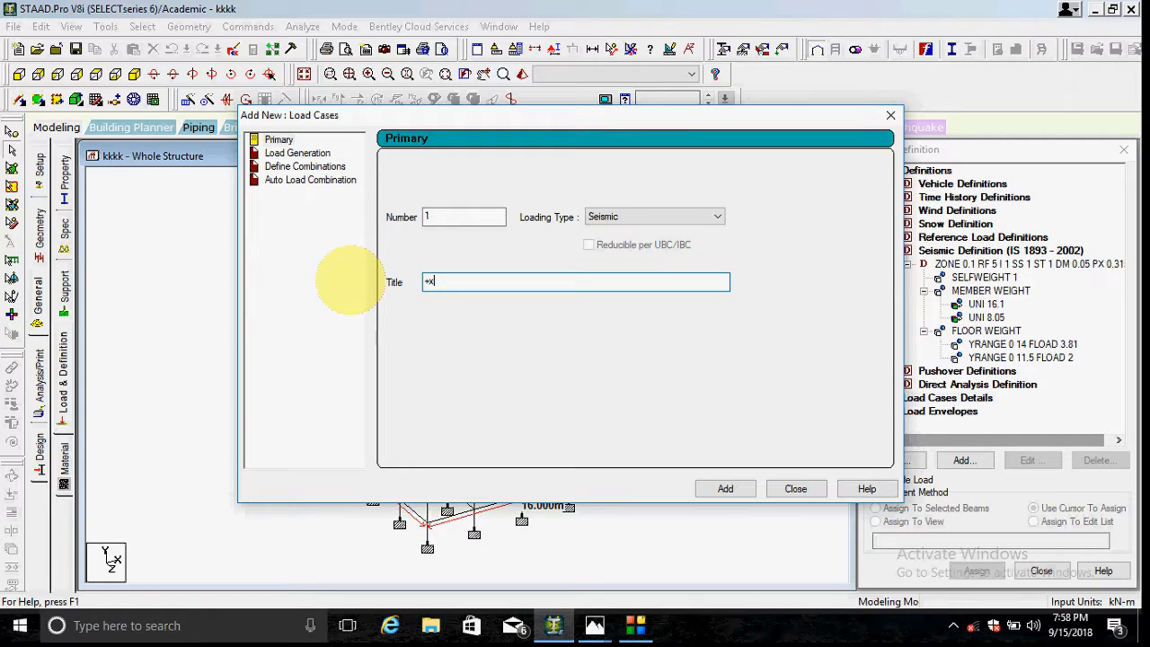
left_click(739, 490)
Add primary load case 2 with the Dead loading type and the title dd
left_click(513, 284)
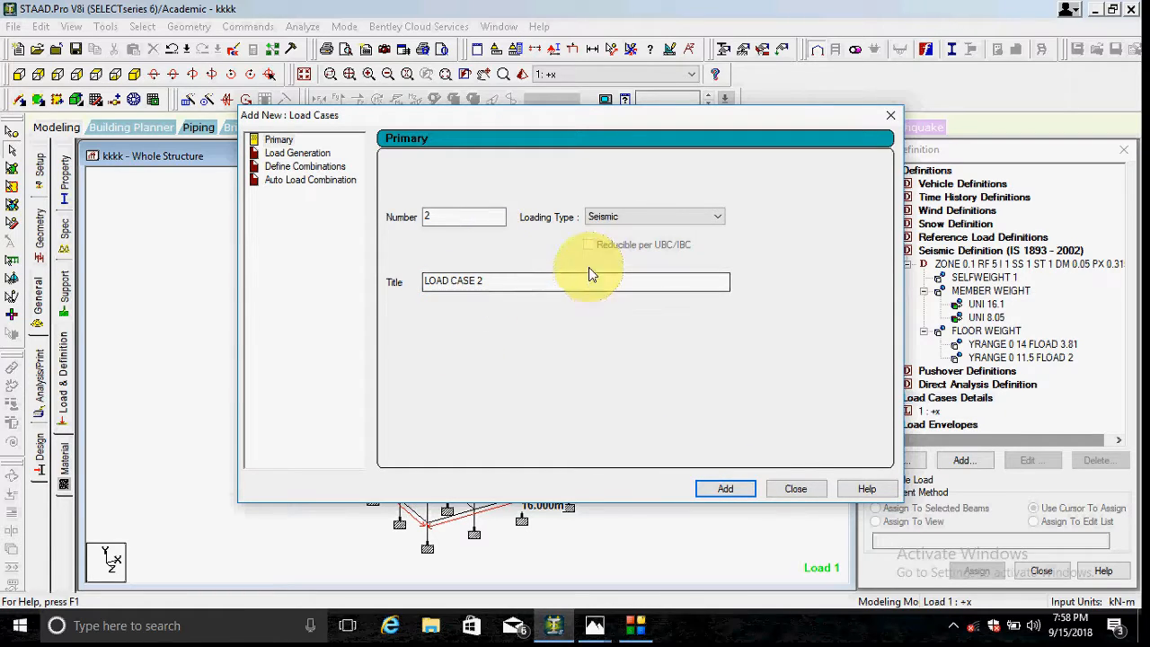
left_click(618, 225)
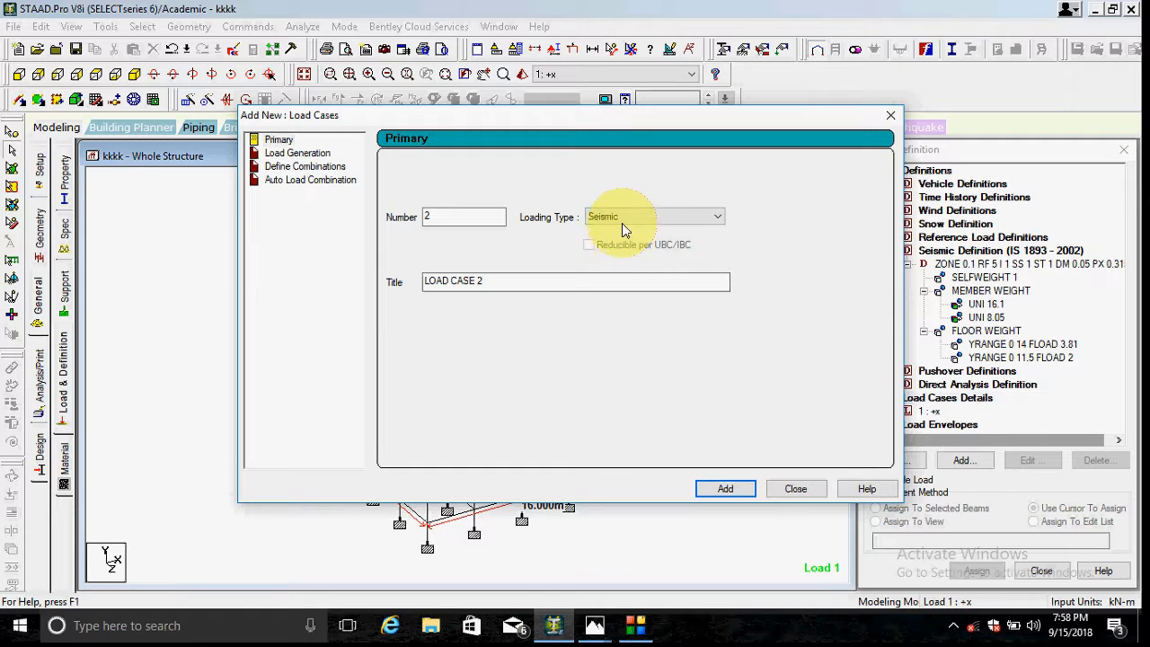
left_click(628, 231)
left_click_drag(526, 279, 370, 284)
type("d")
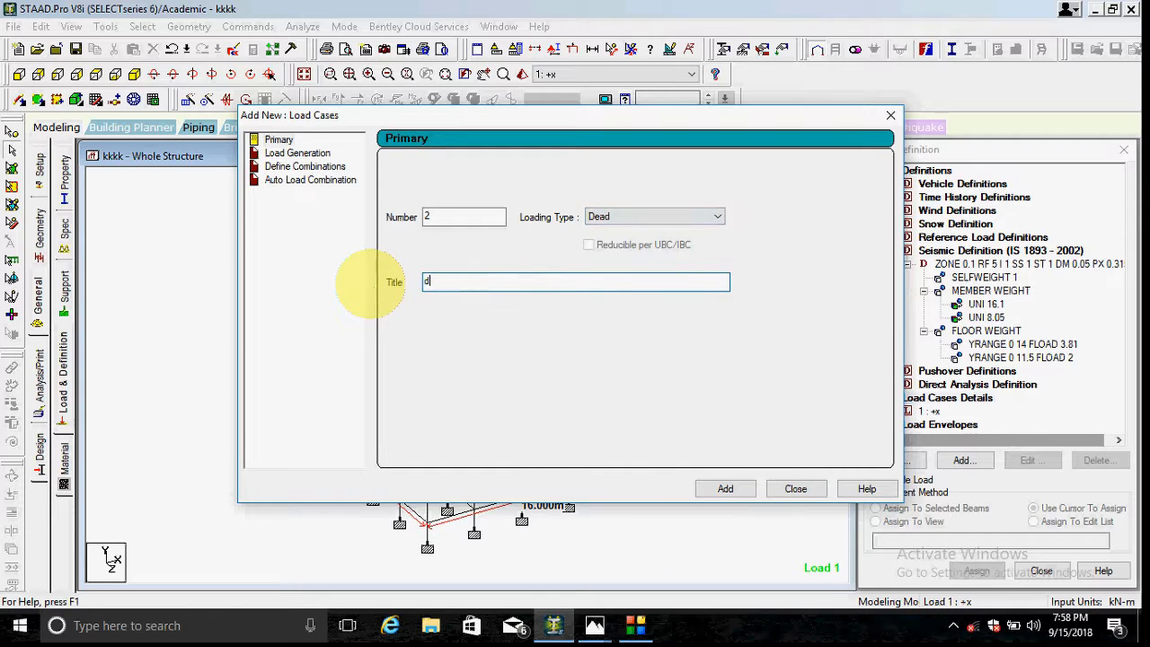
type("d")
left_click(725, 489)
Add primary load case 3 with the Live loading type and the title ll, and finish creating load cases
left_click(636, 219)
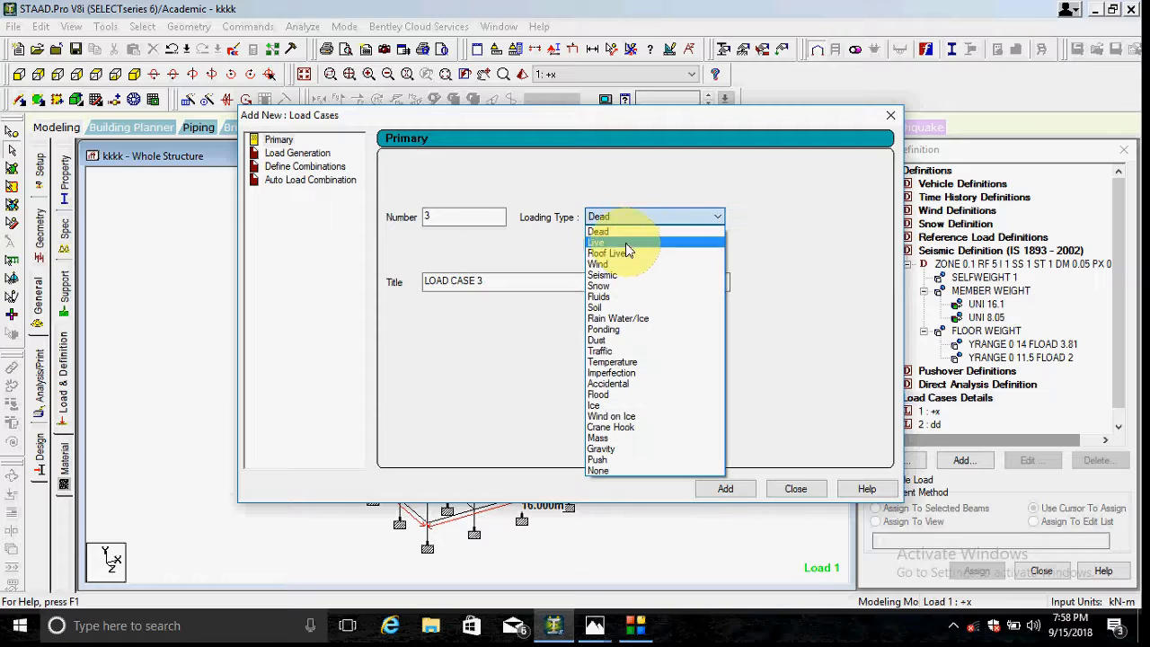
left_click(627, 244)
left_click_drag(528, 280, 297, 283)
type("d")
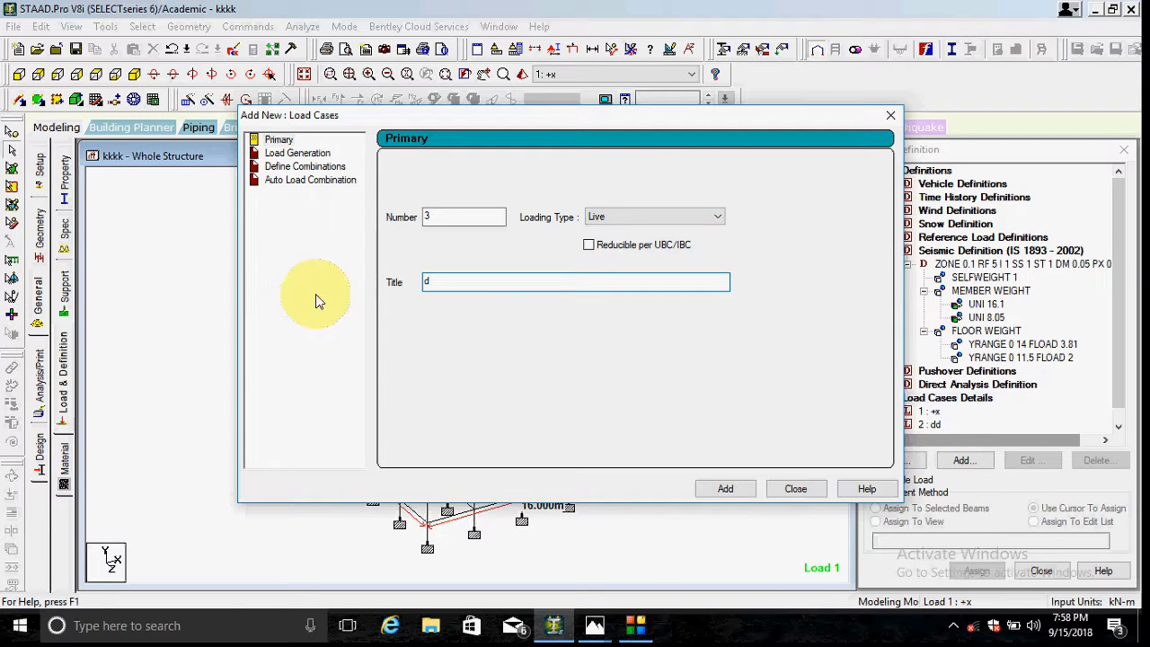
left_click(717, 491)
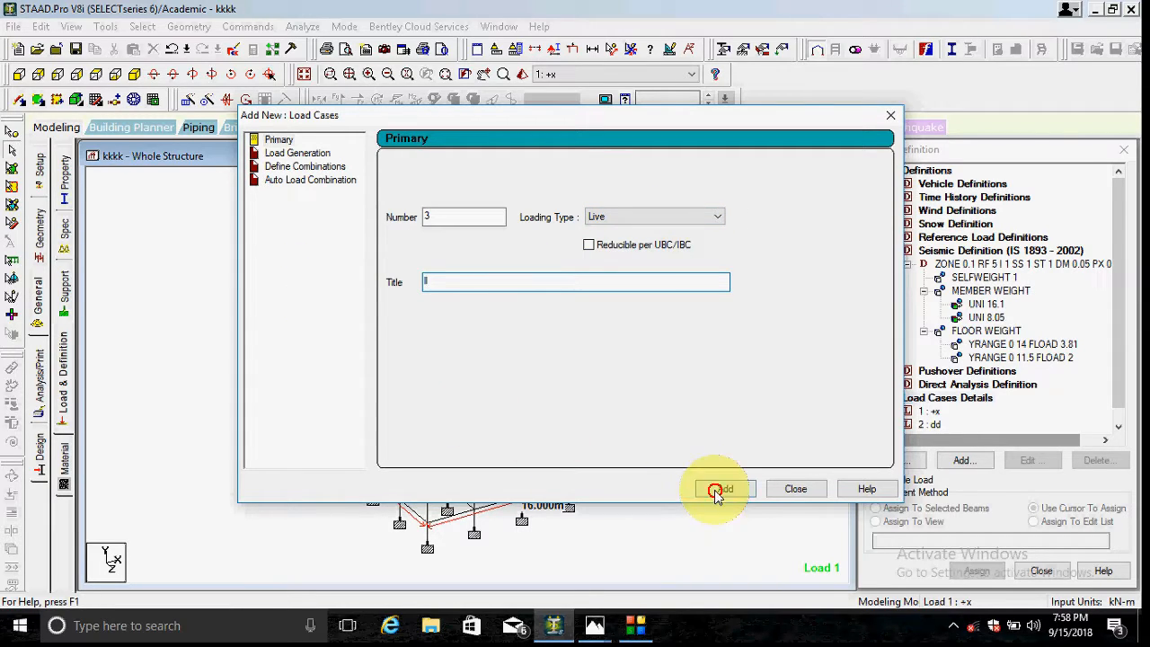
left_click(795, 489)
Add a seismic load in the X direction with factor 1 to load case +x
left_click(961, 466)
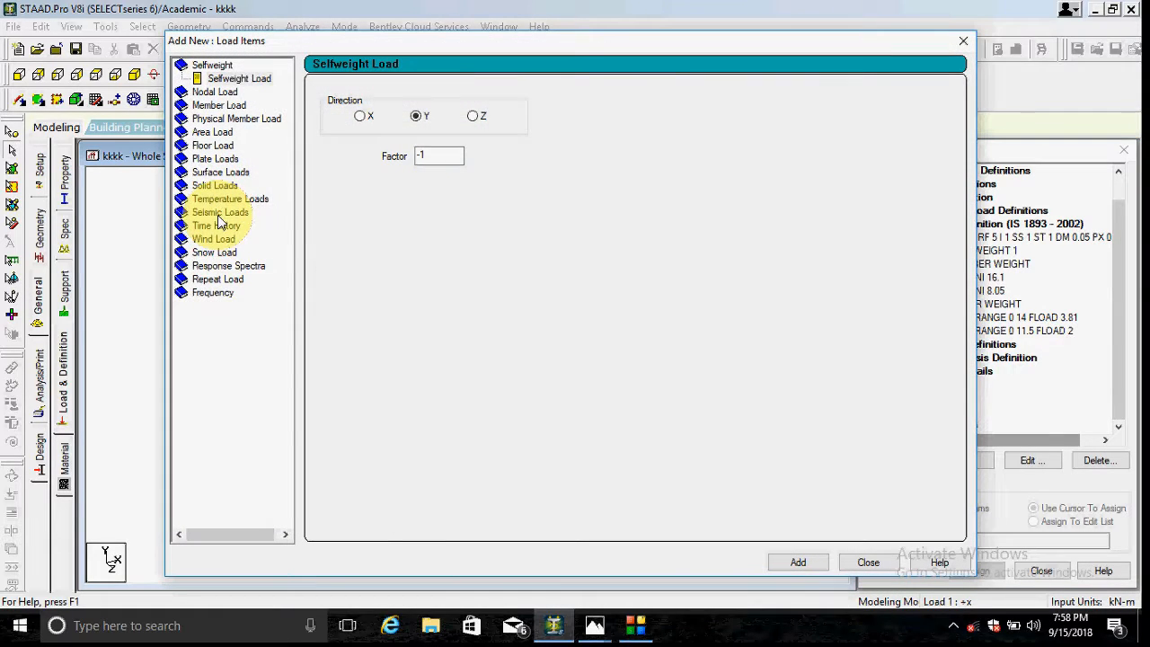
left_click(219, 213)
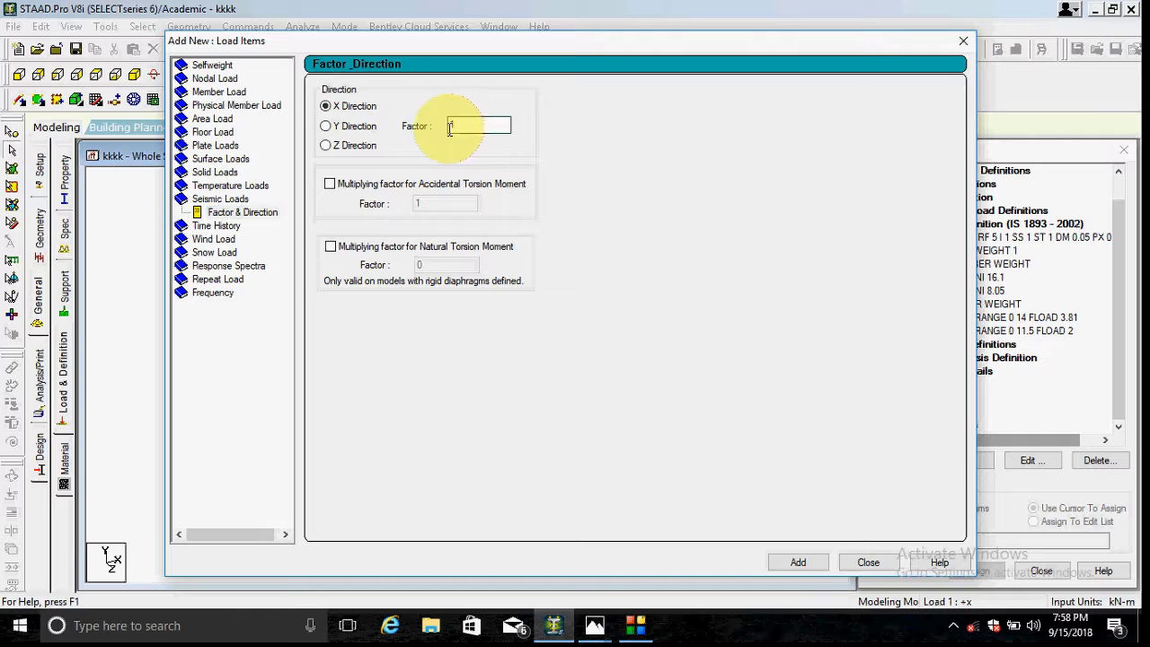
left_click_drag(473, 125, 430, 132)
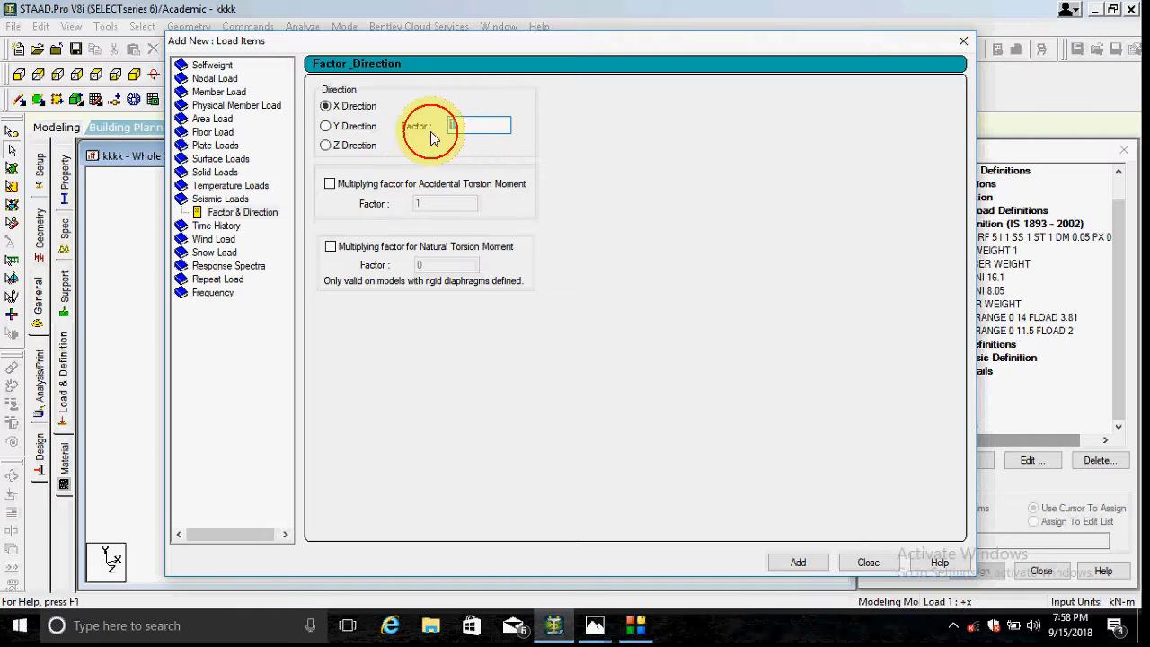
left_click(800, 564)
left_click(868, 565)
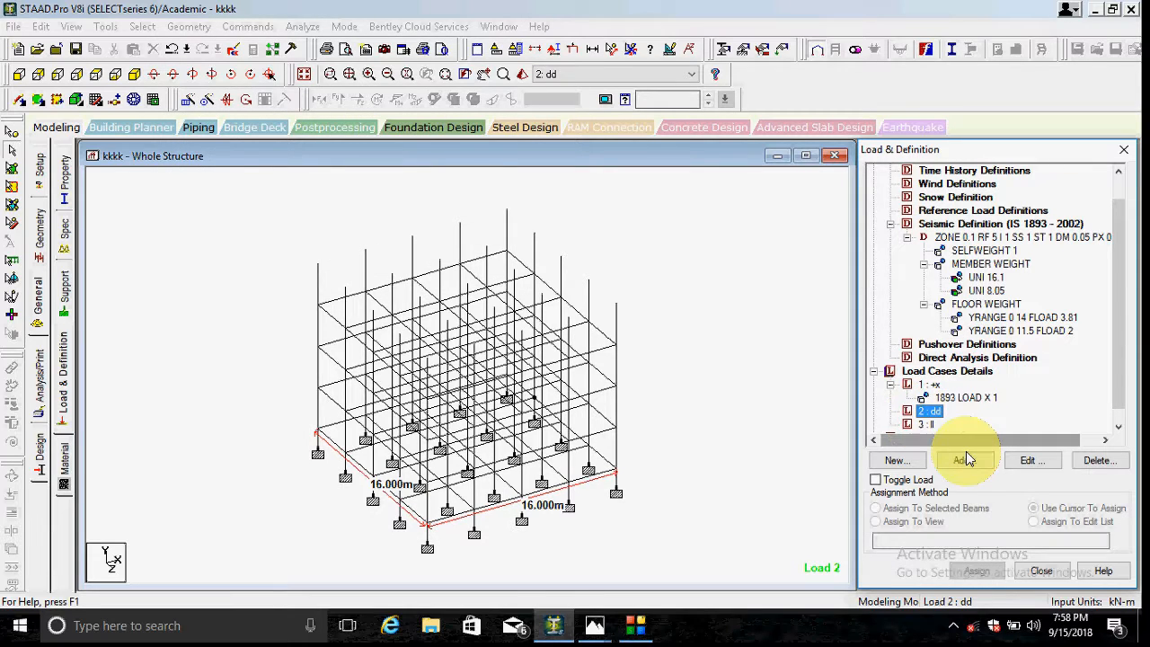
Add a Y selfweight of factor -1 and uniform GY member forces of -16.1 and -8.05 kN/m to load case dd
left_click(961, 461)
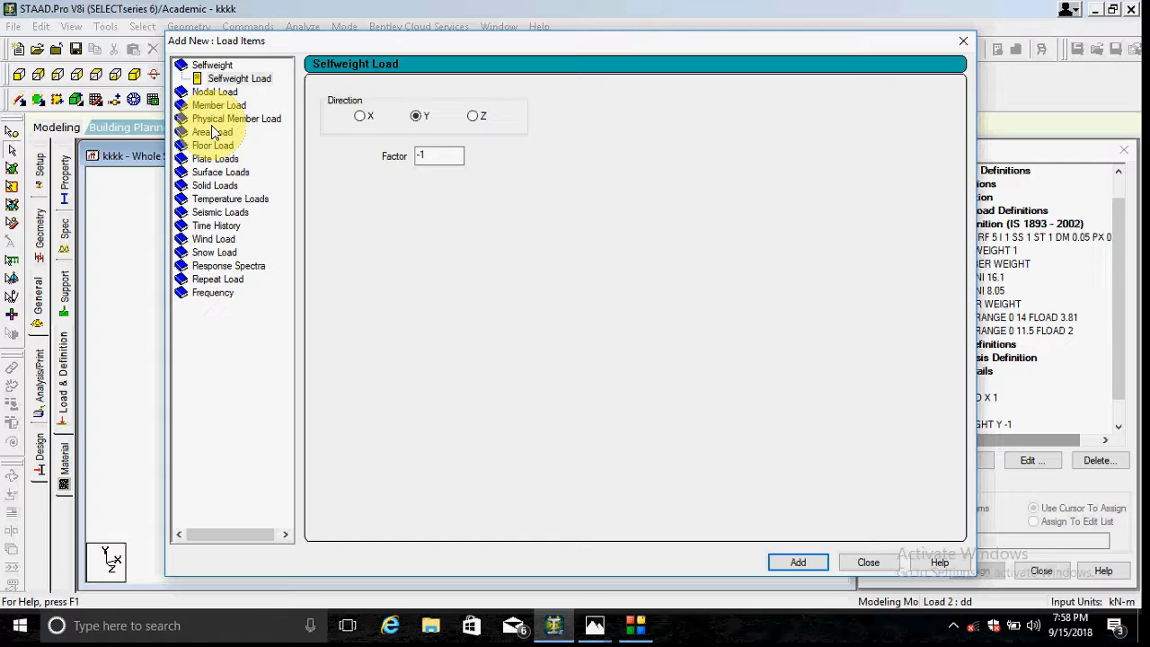
left_click(218, 105)
left_click(476, 135)
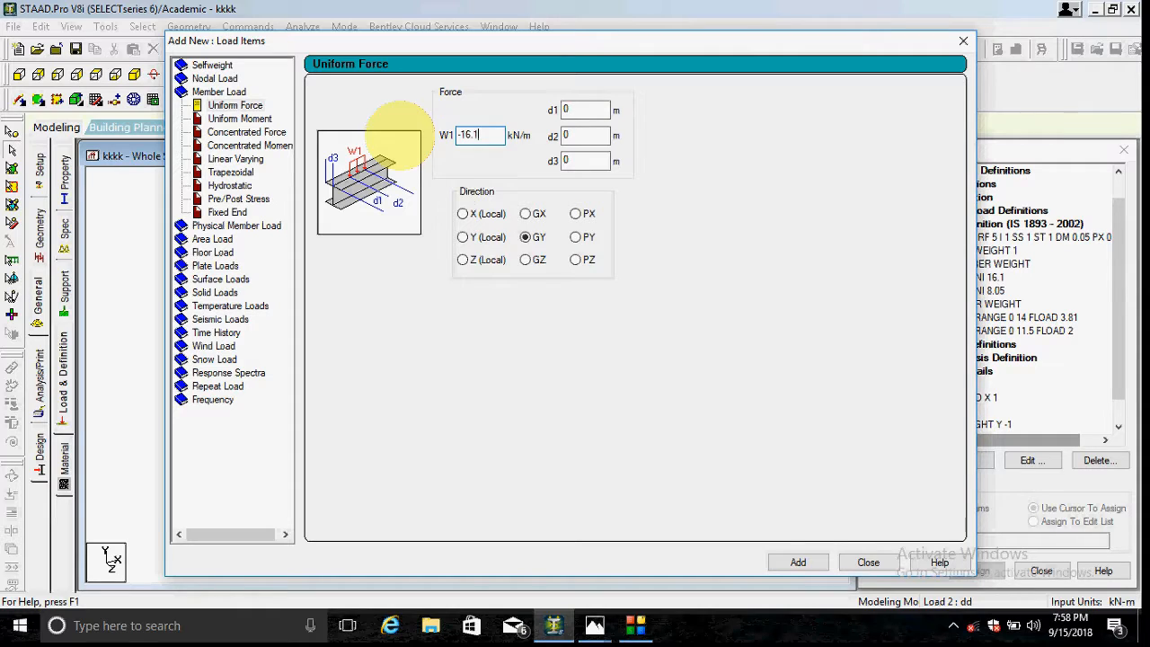
type("-16.1")
left_click(804, 562)
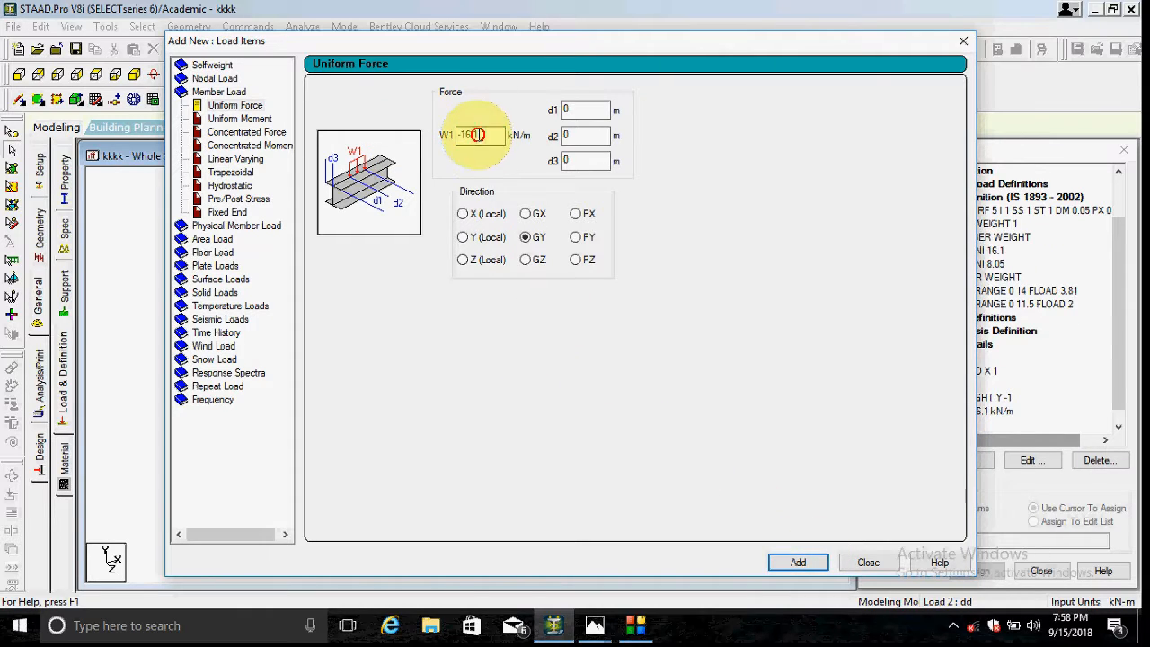
type("-8.05")
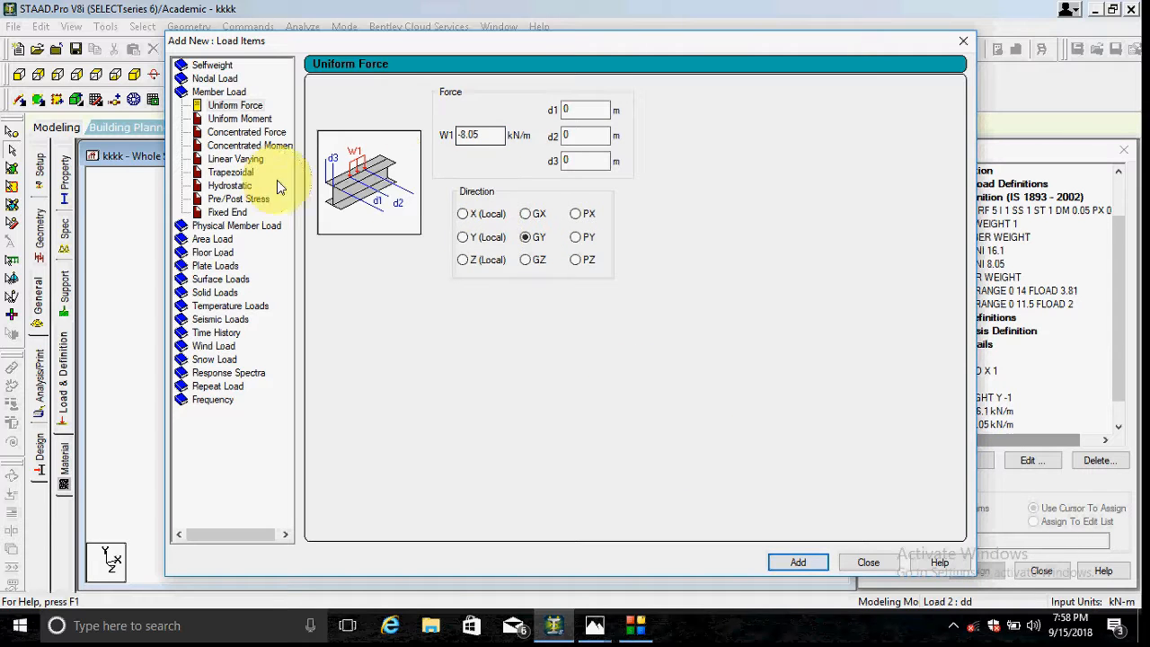
Add a Global Y floor load with a pressure of -3.81 kN/m2 by Y range to load case dd
left_click(215, 252)
left_click(414, 180)
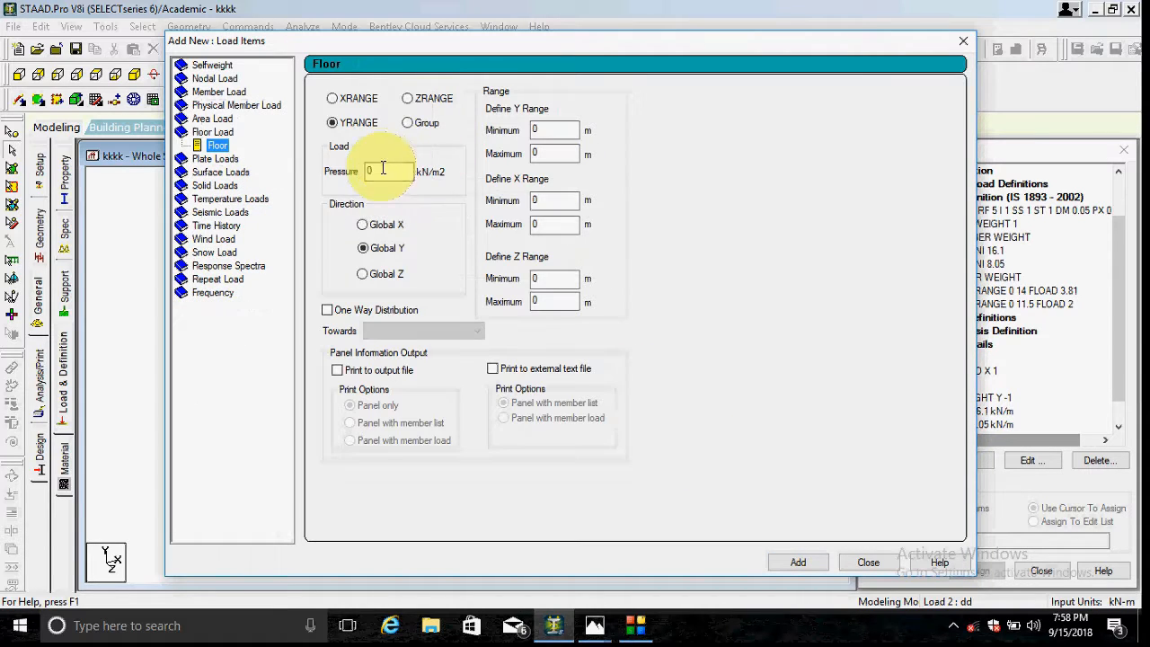
left_click_drag(383, 168, 307, 166)
type("-3.81")
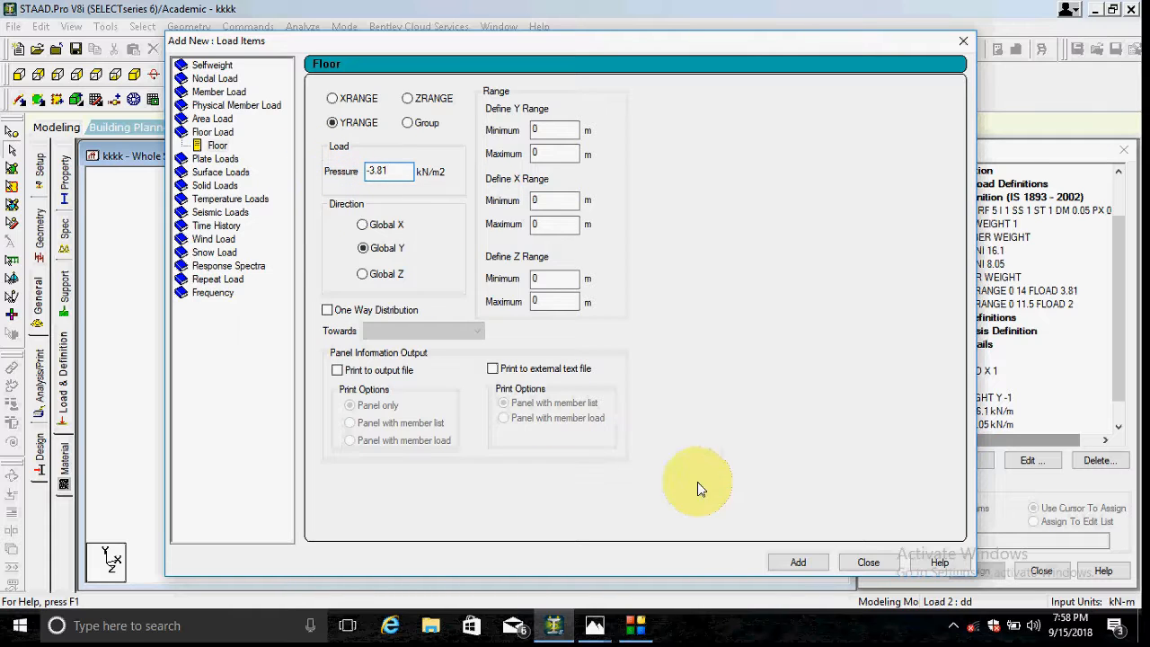
left_click(798, 562)
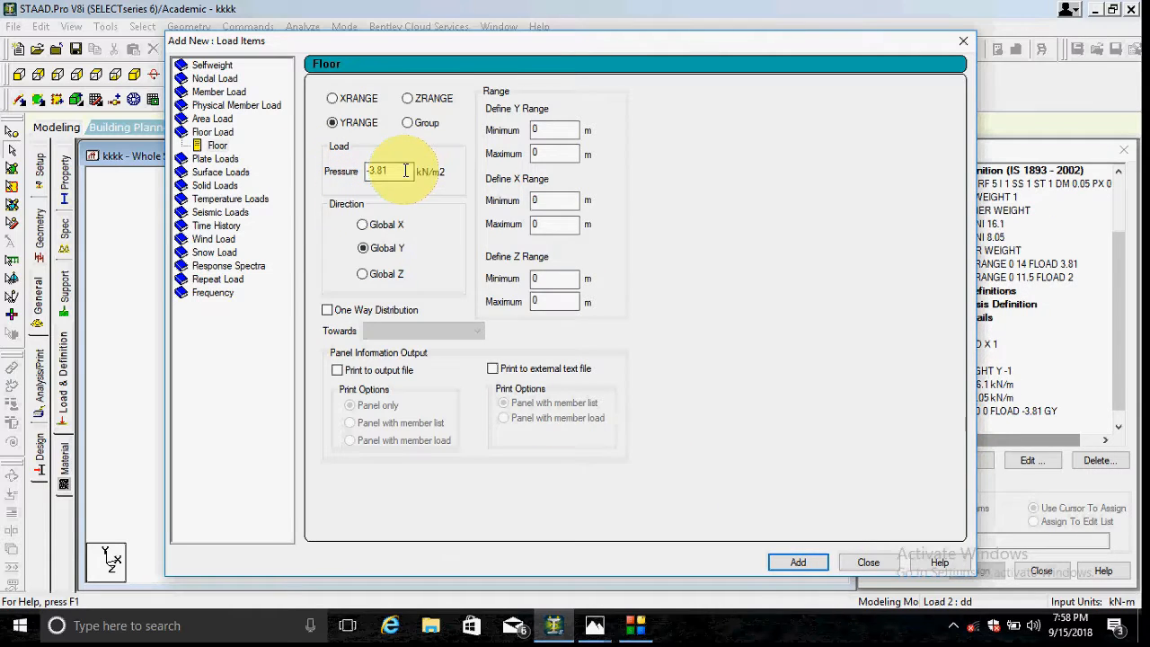
left_click(963, 41)
Set the maximum Y range of the -3.81 floor load in load case dd to 14 m
double_click(989, 411)
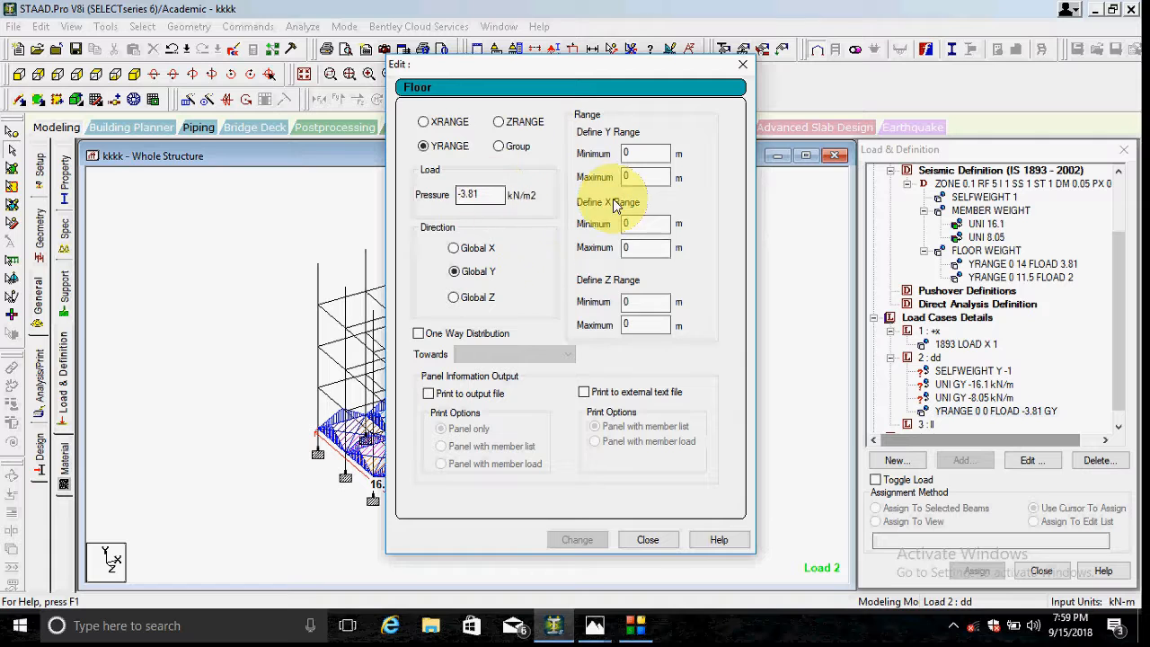
left_click(641, 153)
double_click(645, 177)
type("14")
left_click(578, 540)
left_click(649, 540)
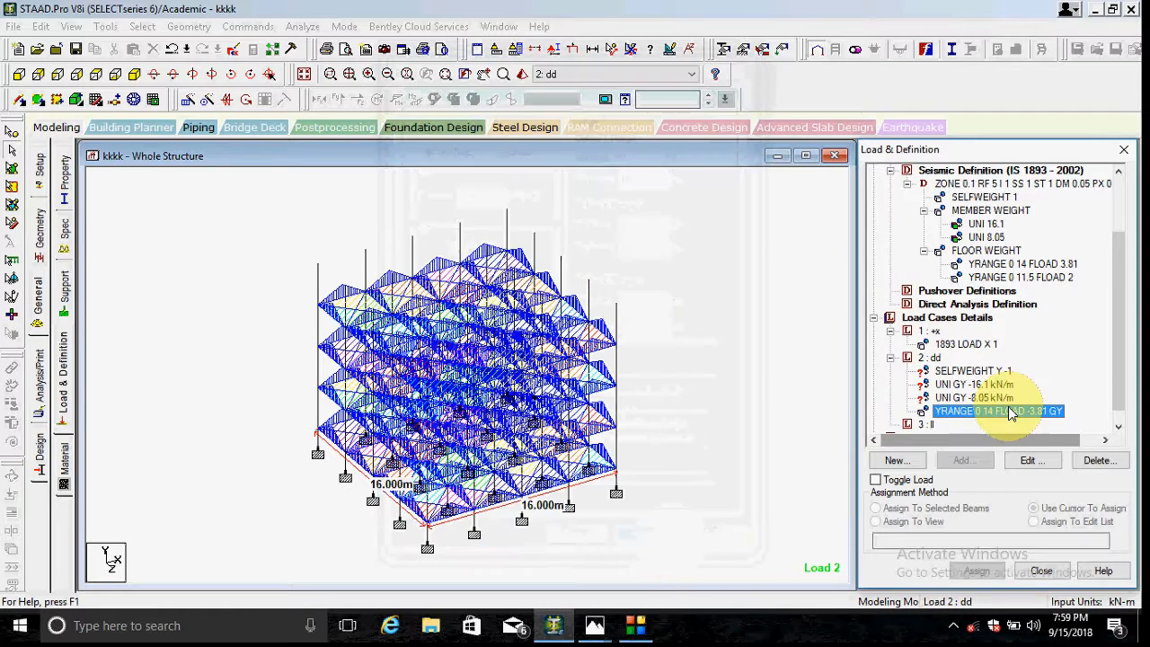
Add a Global Y floor load of -2 kN/m2 with a Y range of 0 to 11.5 m to load case ll
left_click(926, 424)
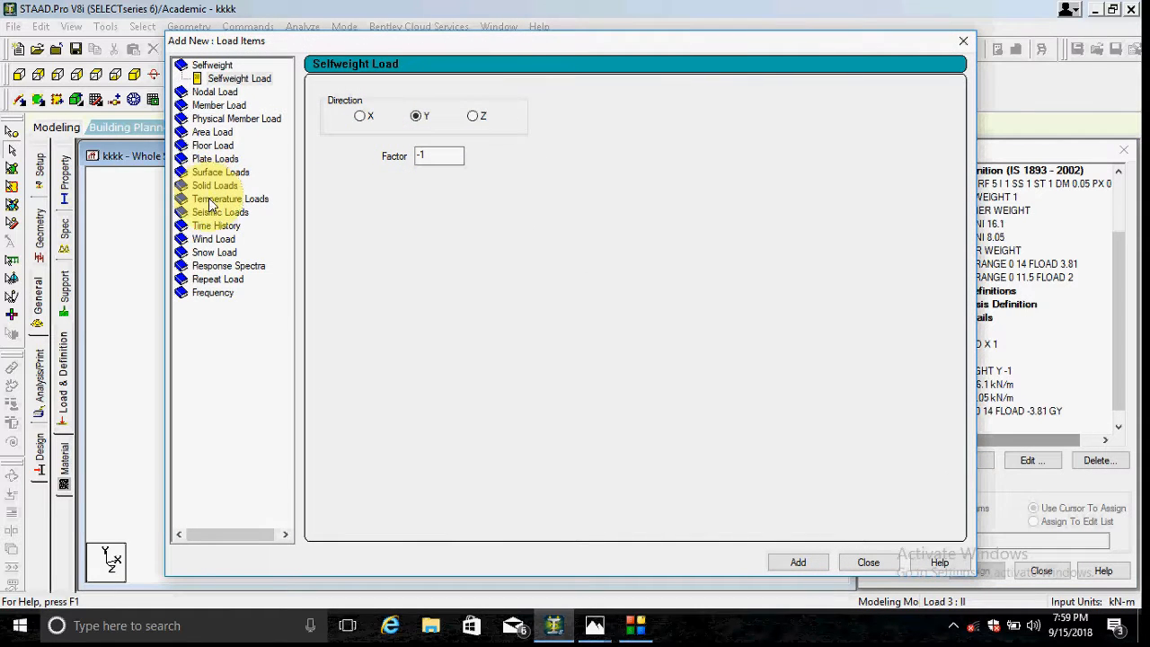
left_click(206, 146)
double_click(381, 171)
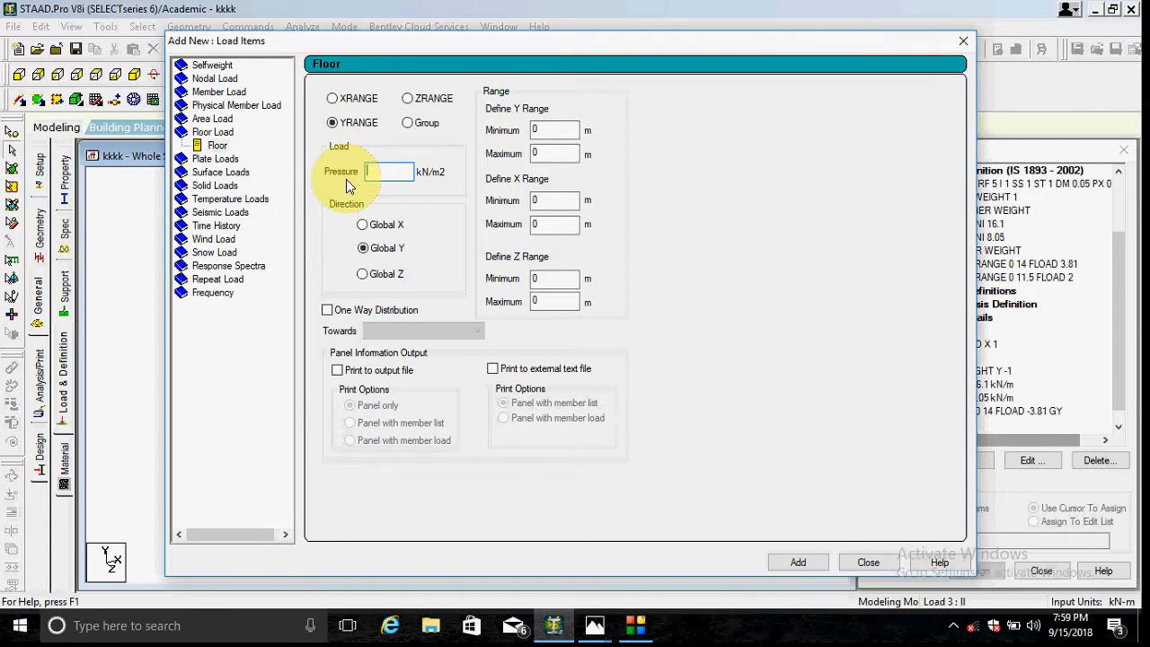
type("-2")
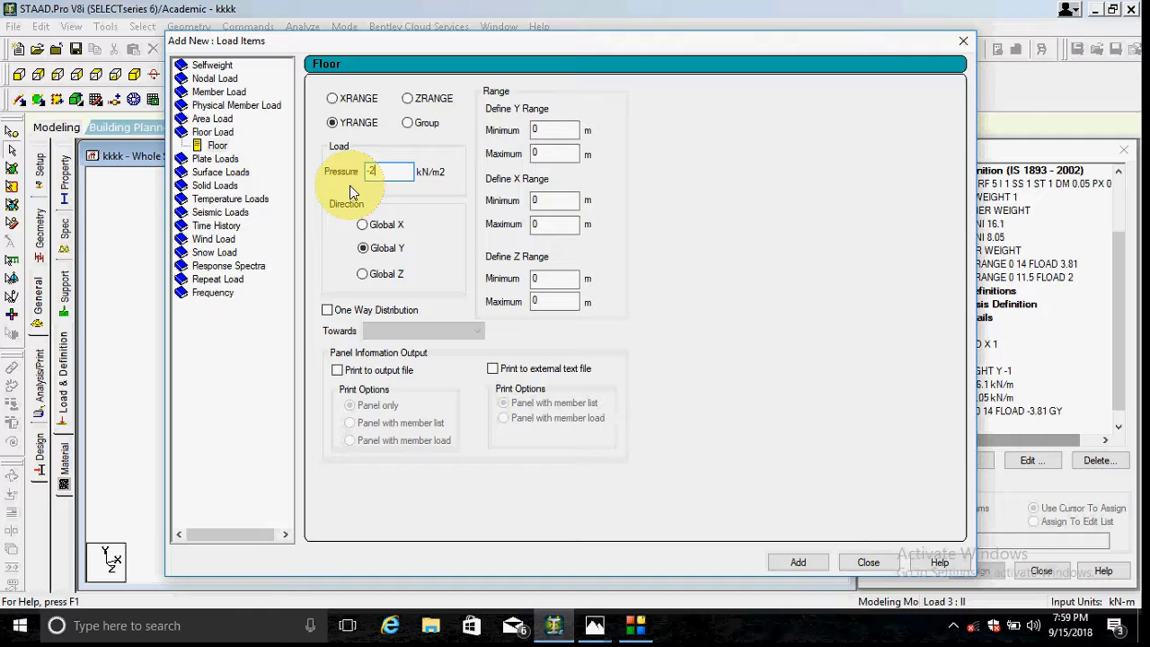
left_click(544, 152)
type("11.5")
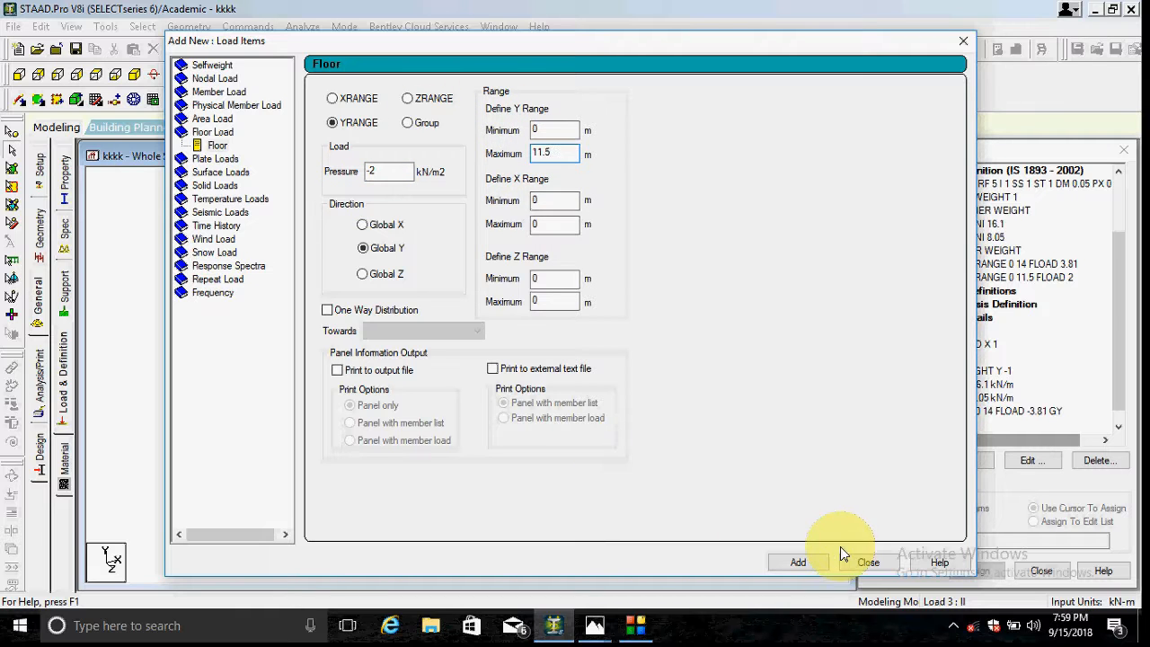
left_click(798, 562)
left_click(868, 562)
Review the 3.81 floor weight definition, and display the floor load of load case ll on the frame
double_click(1000, 237)
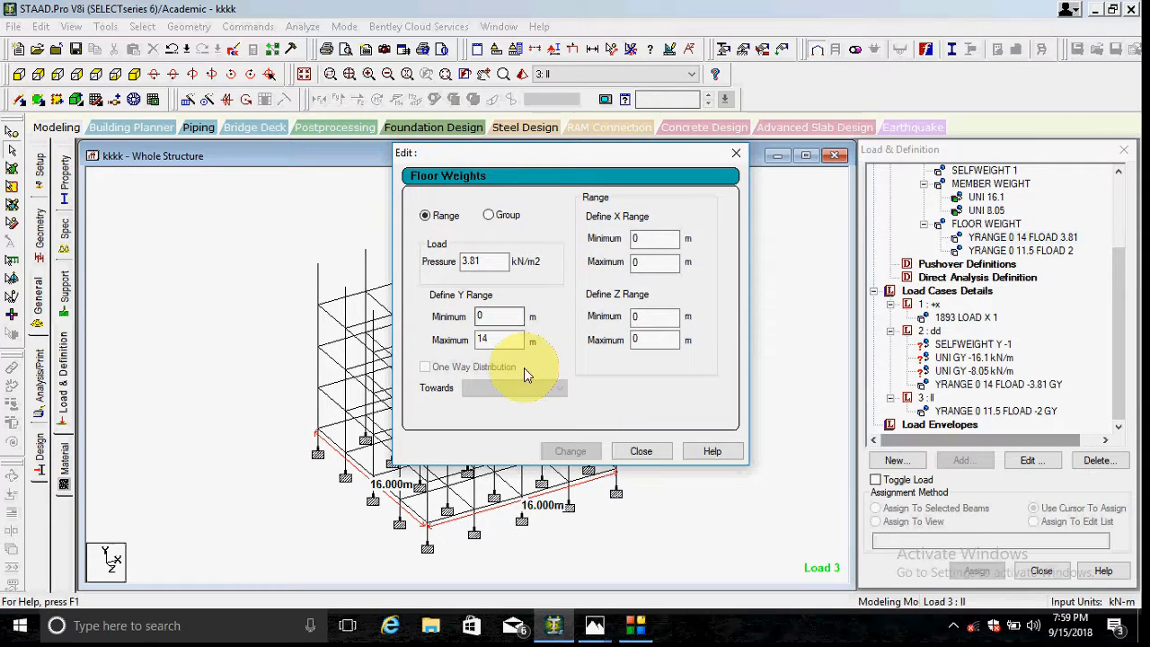
left_click(735, 152)
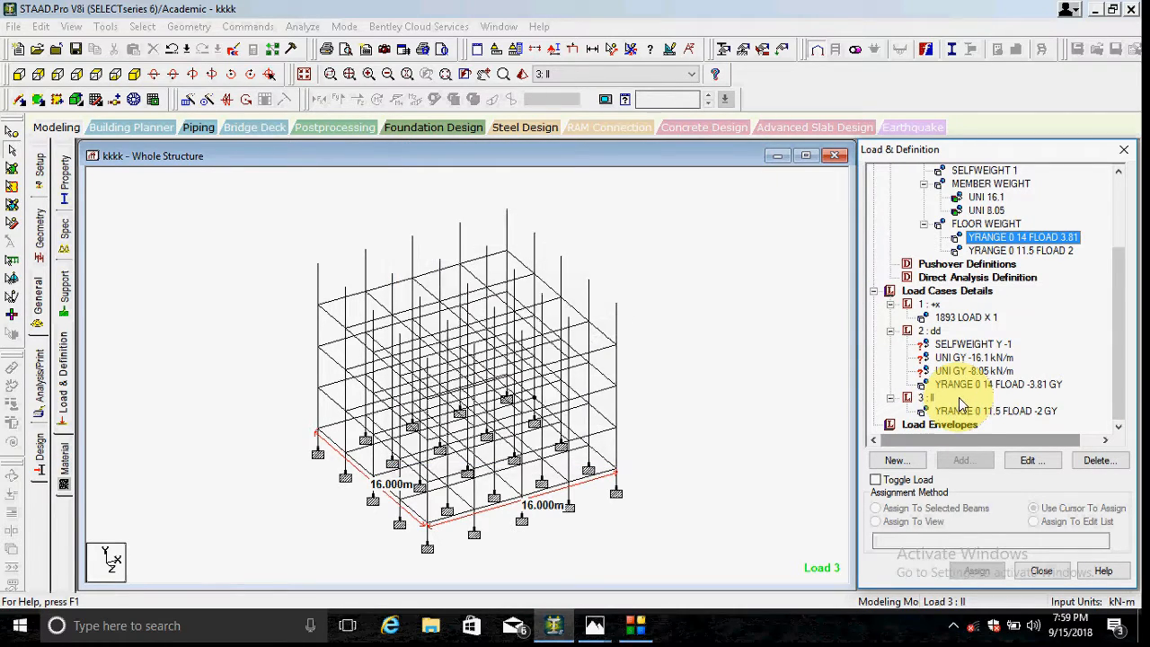
left_click(939, 412)
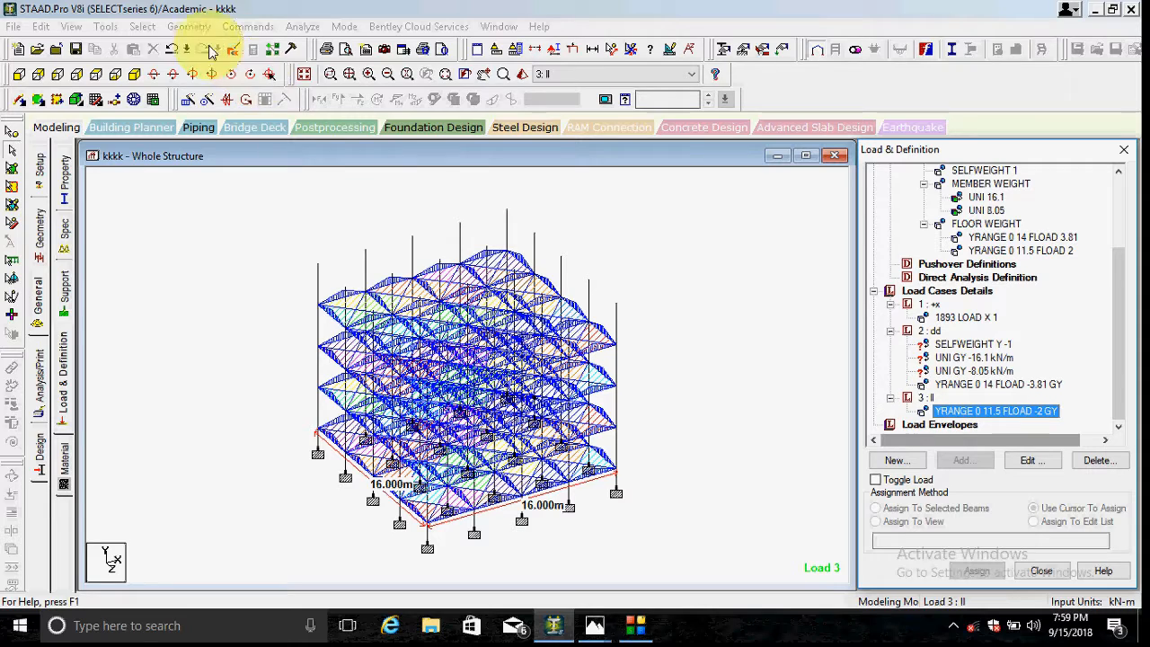
Assign the SELFWEIGHT Y -1 load of load case dd to the entire view
left_click(106, 26)
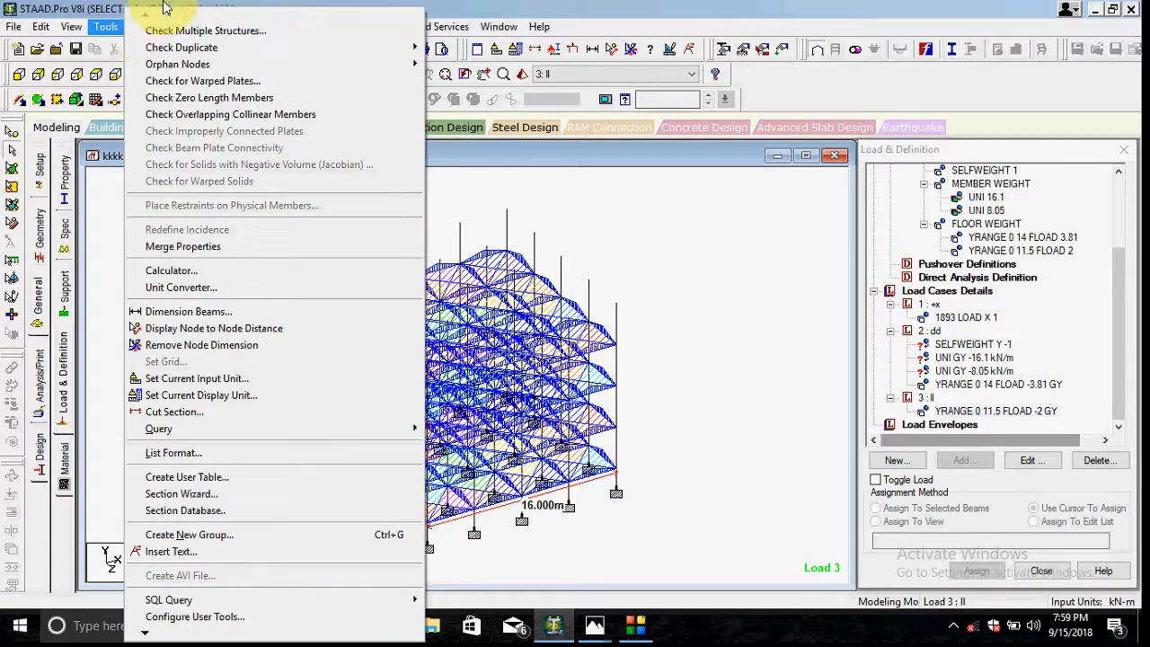
mouse_move(79, 34)
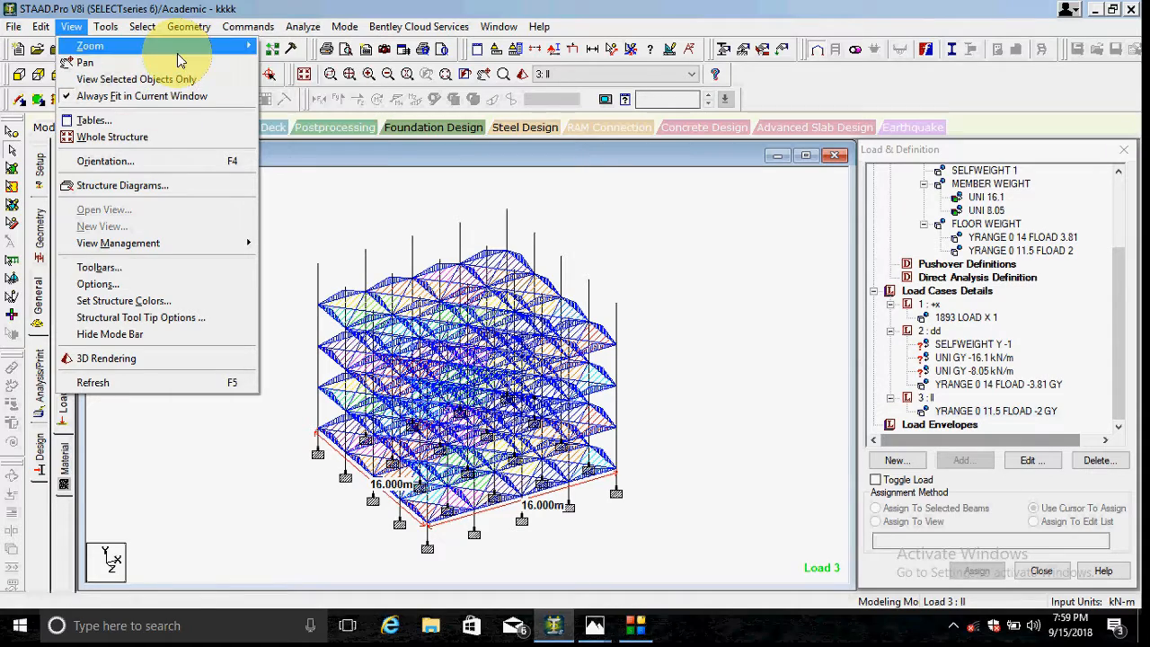
left_click(134, 137)
left_click(940, 386)
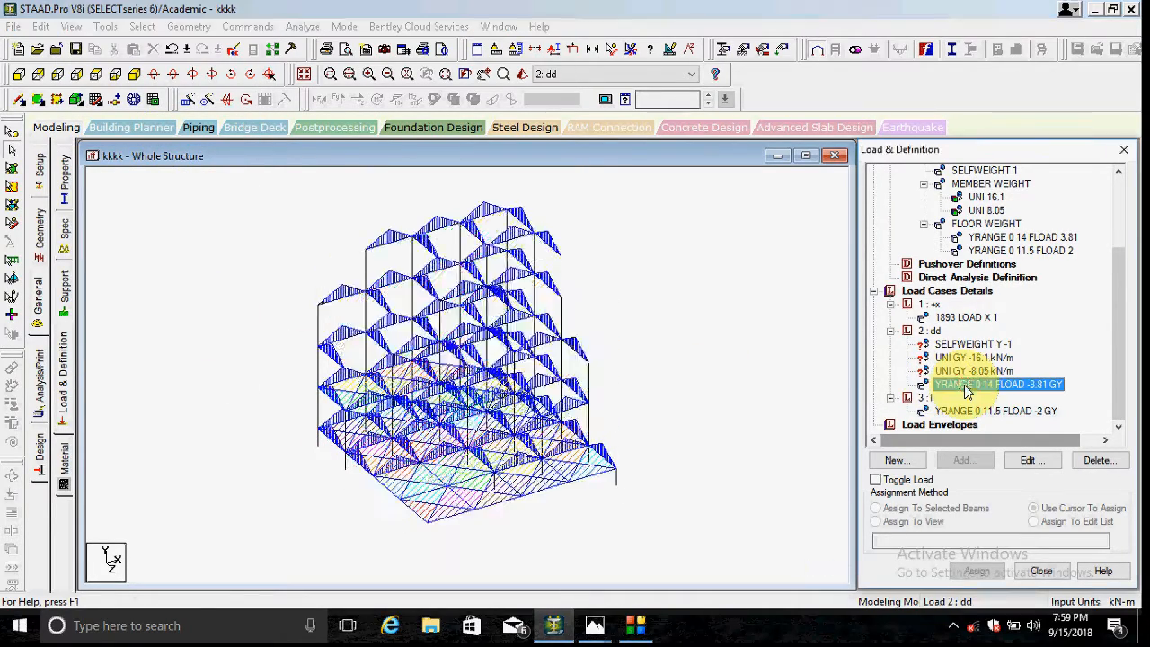
left_click(960, 345)
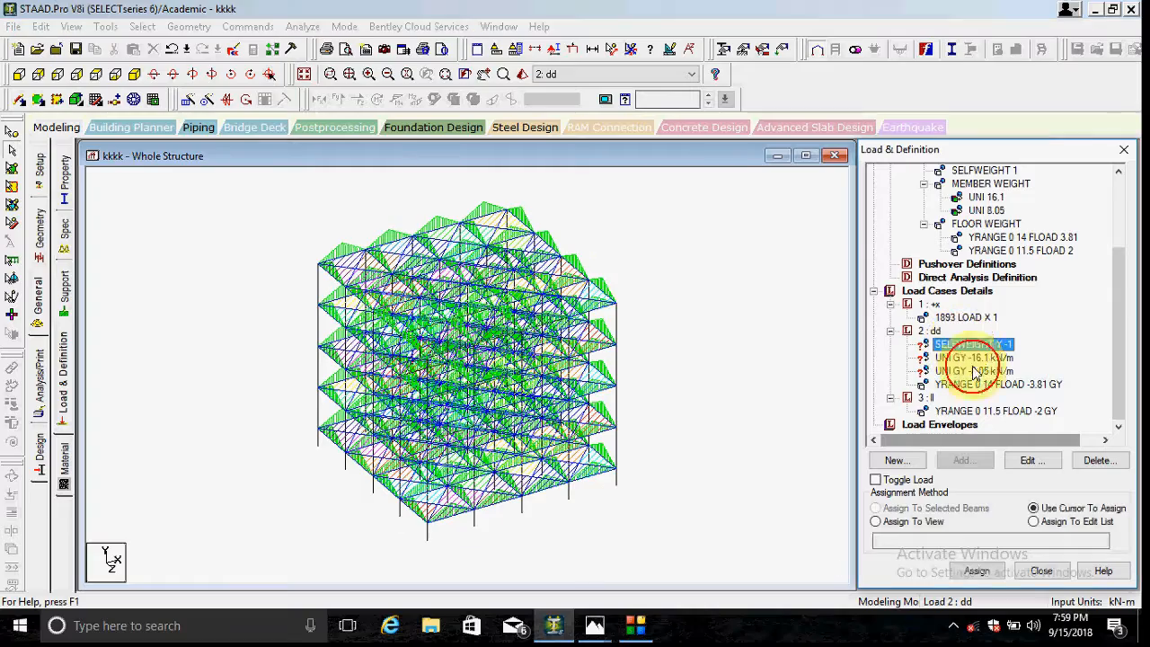
left_click(939, 522)
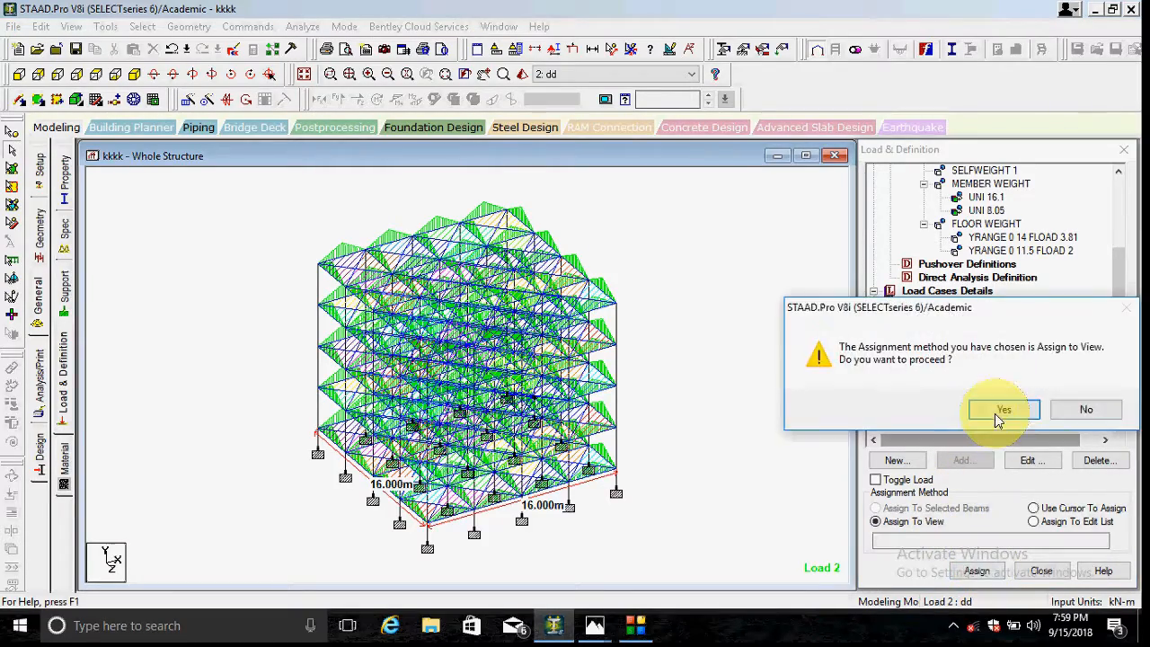
left_click(996, 409)
Assign the UNI GY -16.1 kN/m load of load case dd to all outer perimeter beams, selected in plan view
left_click(970, 358)
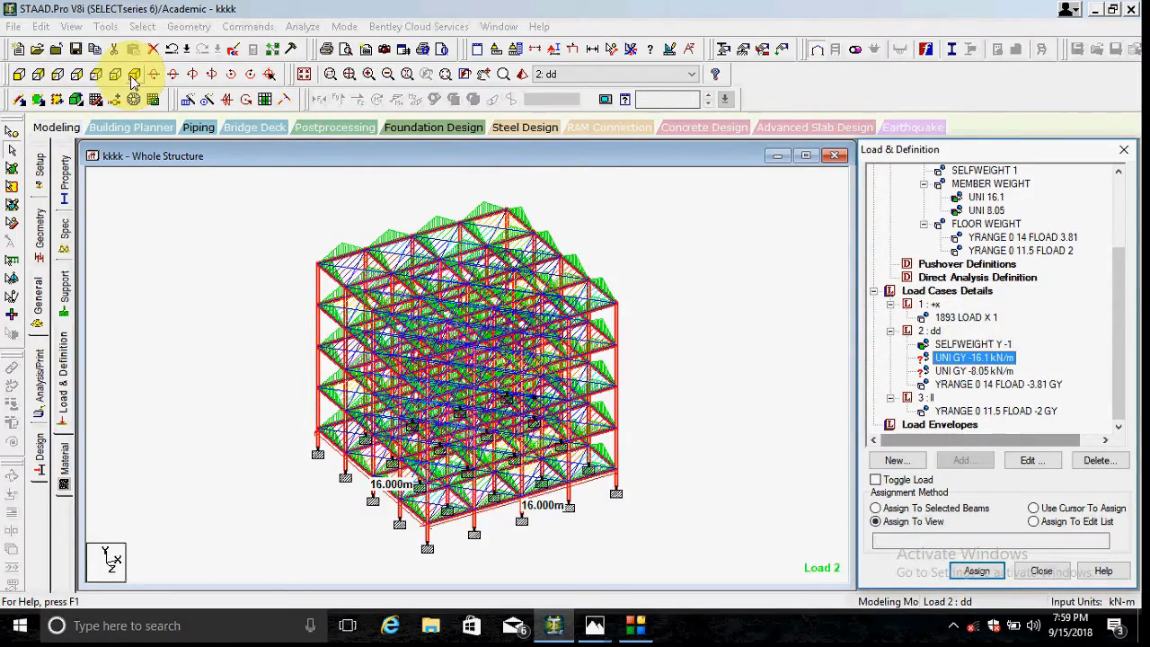
left_click(139, 149)
left_click(96, 74)
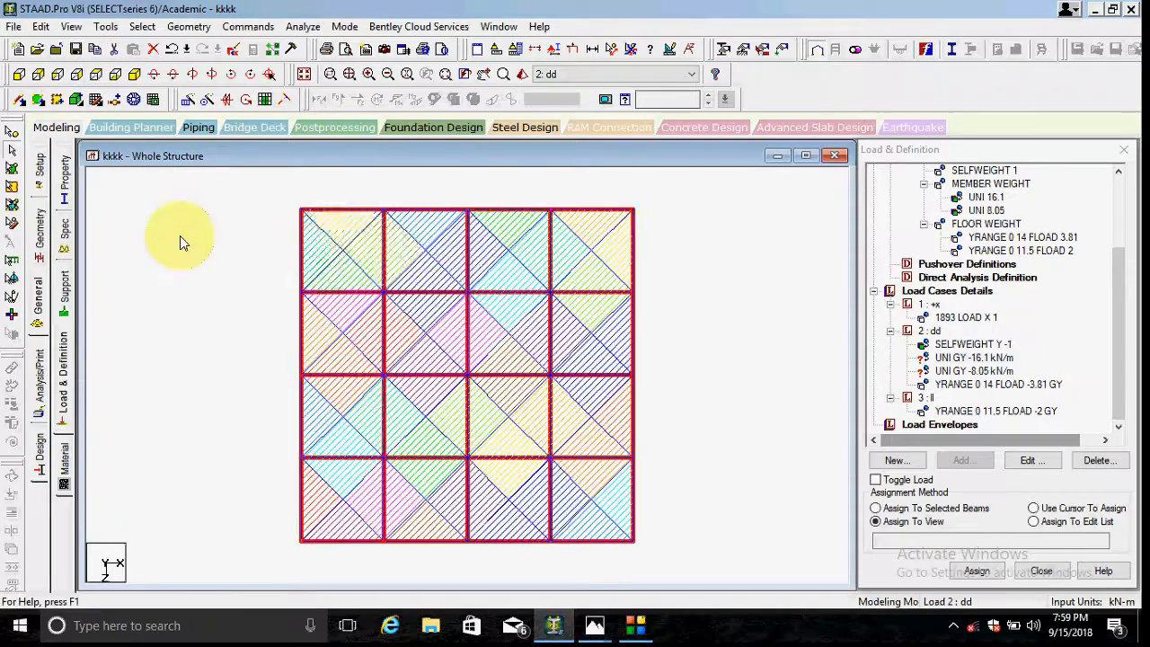
left_click(351, 209, "ctrl")
left_click(417, 209, "ctrl")
left_click(490, 209, "ctrl")
left_click(586, 210, "ctrl")
left_click(636, 256, "ctrl")
left_click(638, 339, "ctrl")
left_click(638, 400, "ctrl")
left_click(636, 492, "ctrl")
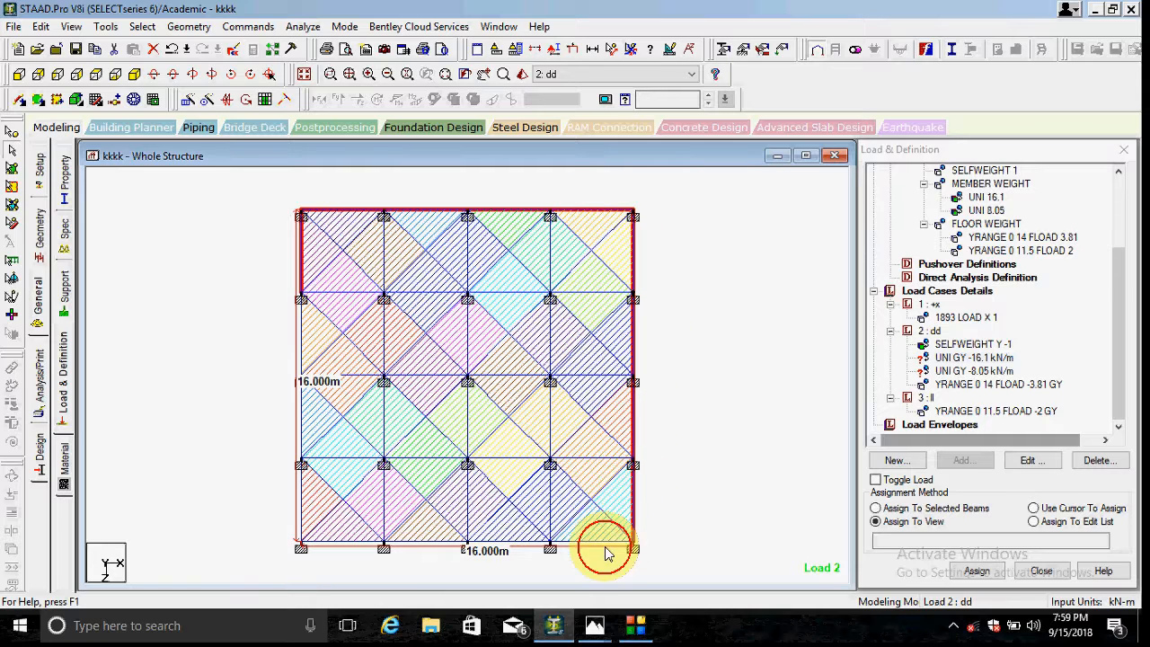
left_click(532, 543, "ctrl")
left_click(438, 543, "ctrl")
left_click(344, 544, "ctrl")
left_click(301, 512, "ctrl")
left_click(301, 424, "ctrl")
left_click(301, 349, "ctrl")
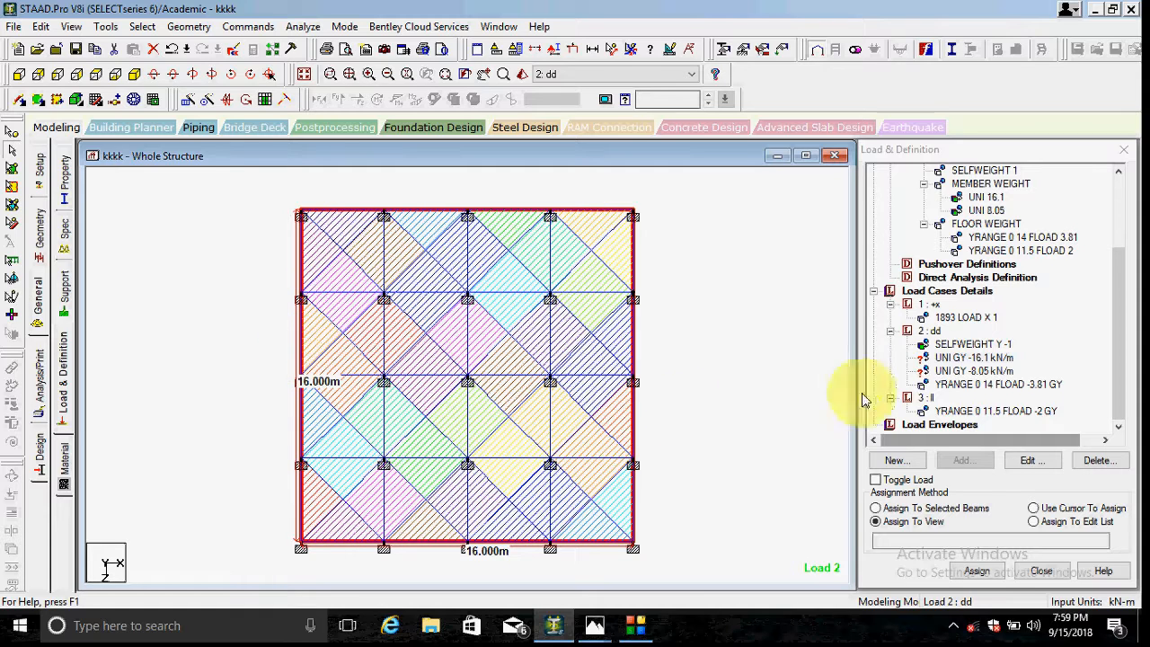
left_click(974, 359)
left_click(907, 508)
left_click(975, 572)
left_click(1004, 411)
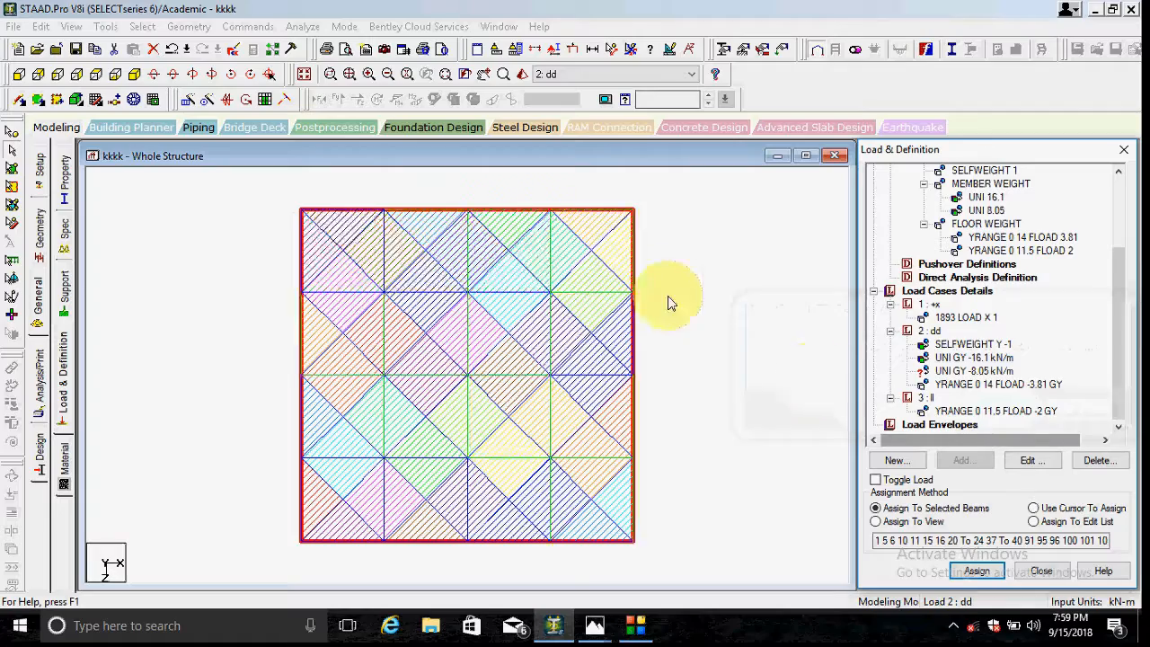
left_click(351, 294)
left_click(247, 285)
left_click(357, 292)
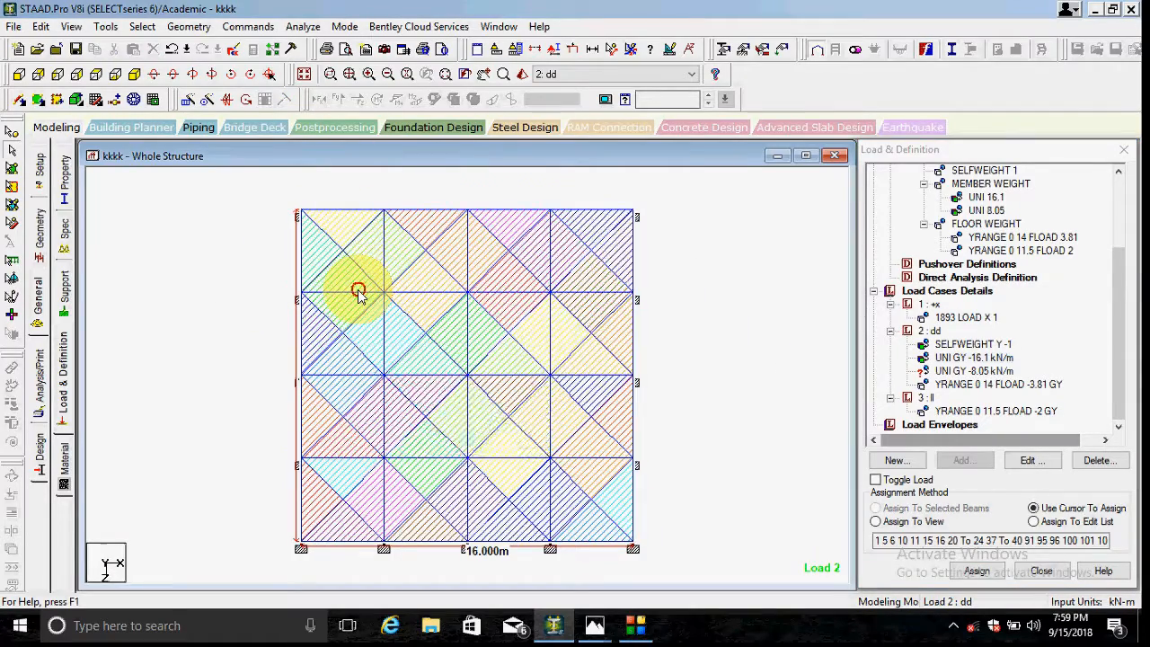
left_click(385, 269, "ctrl")
left_click(440, 293, "ctrl")
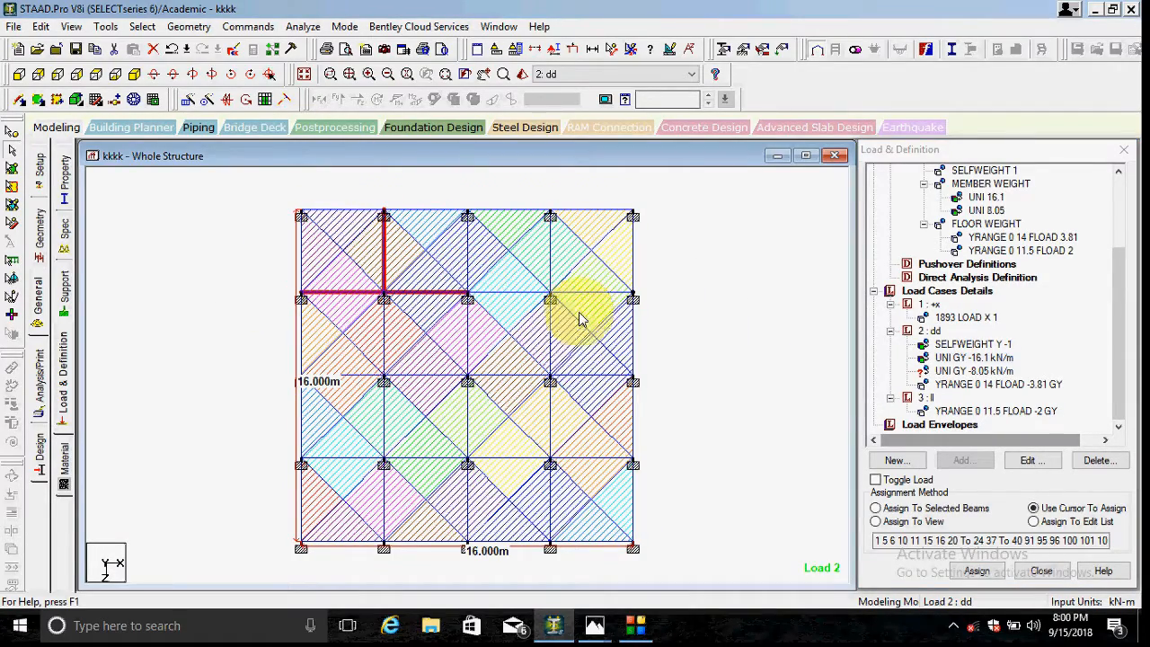
left_click(876, 381)
left_click(907, 372)
left_click(596, 295)
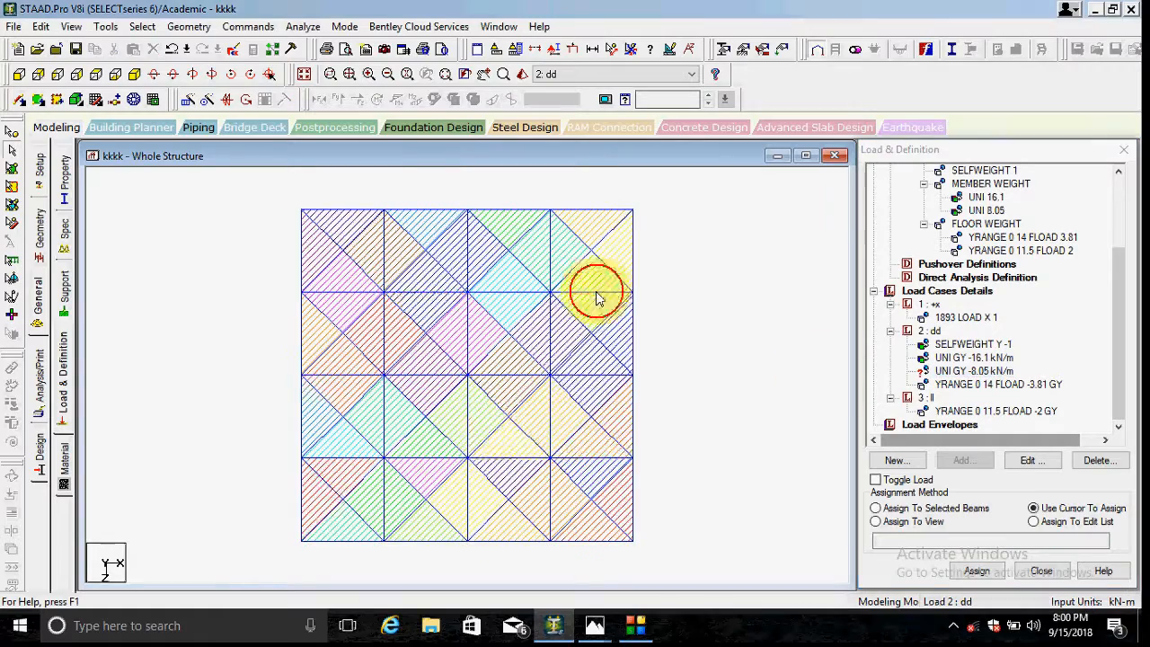
Assign the UNI GY -8.05 kN/m load of load case dd to the interior beams, selected in plan view
left_click(374, 292)
left_click(900, 371)
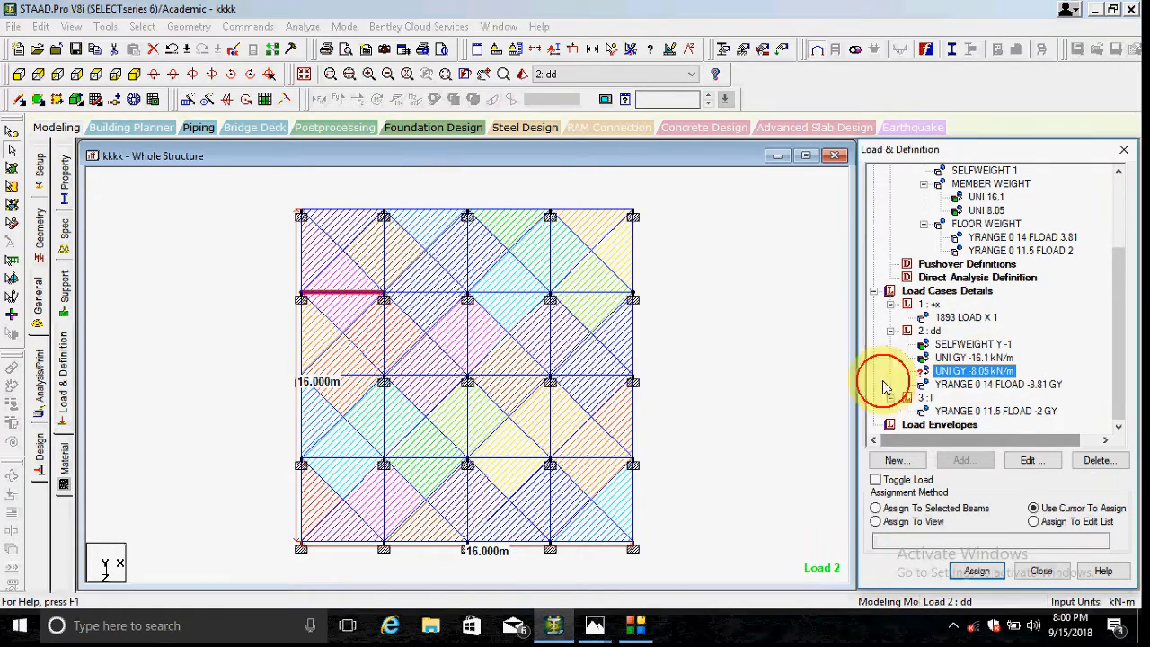
left_click(404, 277)
left_click(387, 265)
left_click(468, 259)
left_click(494, 291)
left_click(550, 261)
left_click(593, 303)
left_click(585, 374)
left_click(548, 341)
left_click(581, 461)
left_click(548, 481)
left_click(468, 492)
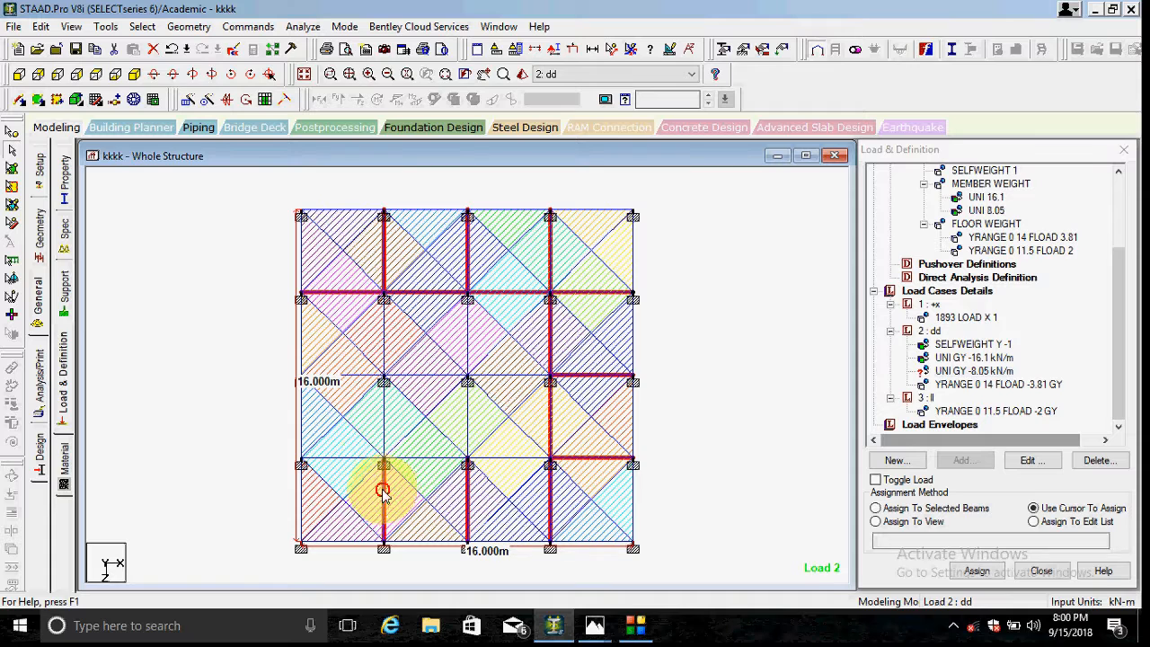
left_click(428, 456)
left_click(427, 456)
left_click(349, 376)
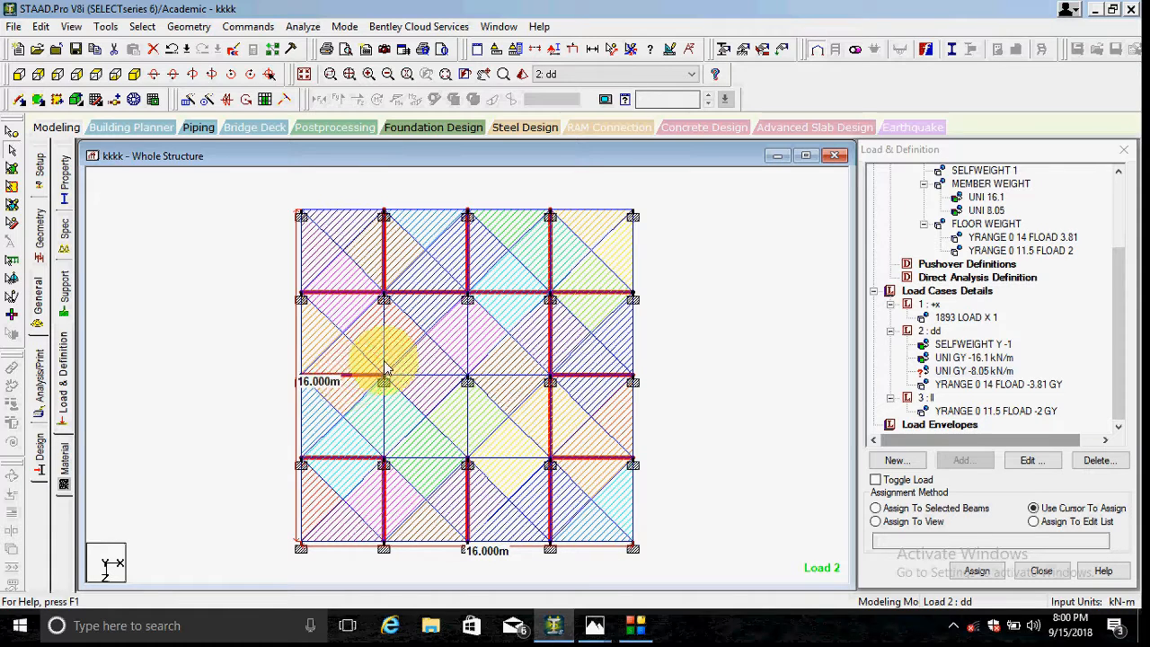
left_click(383, 409)
left_click(487, 459)
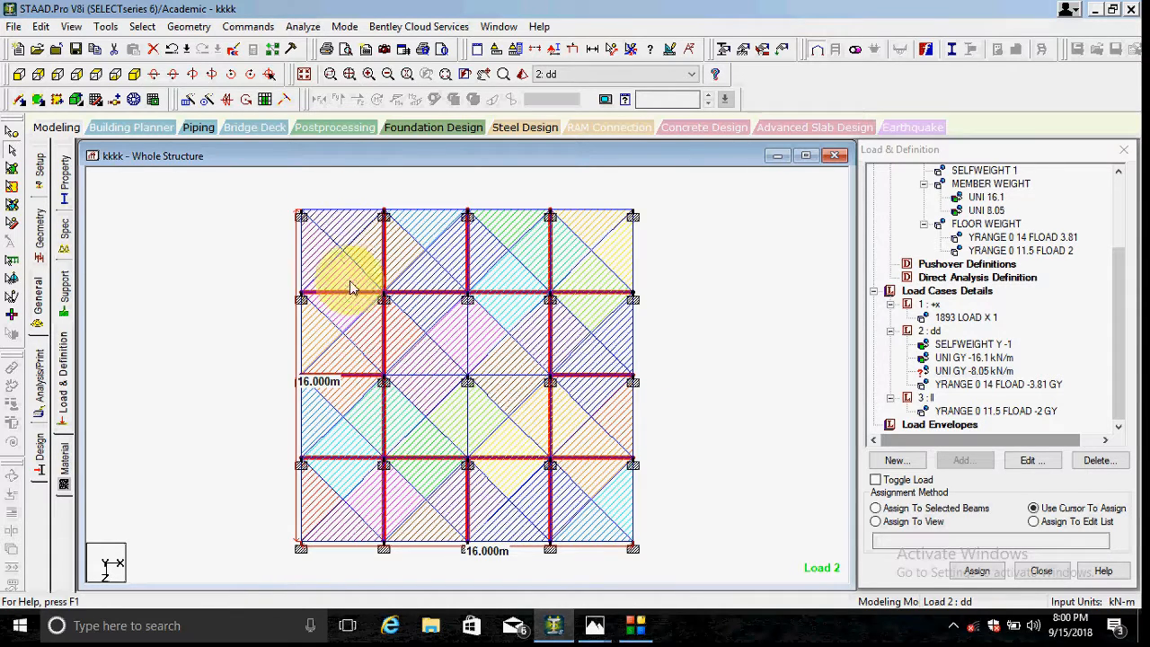
left_click(133, 75)
left_click(970, 371)
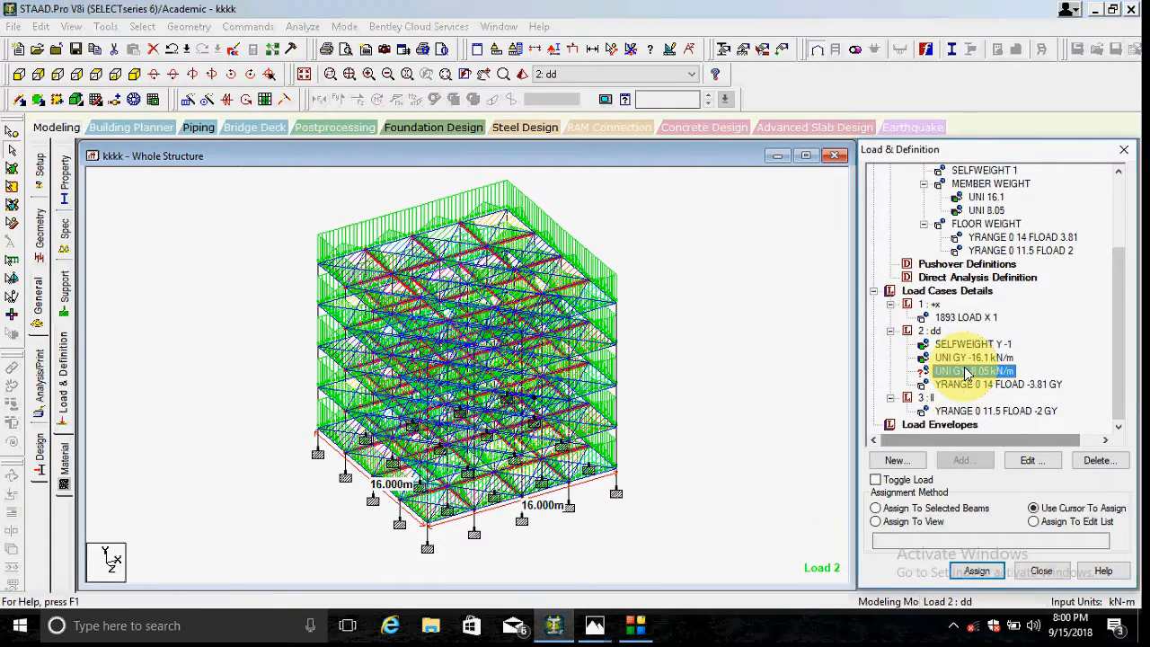
left_click(974, 571)
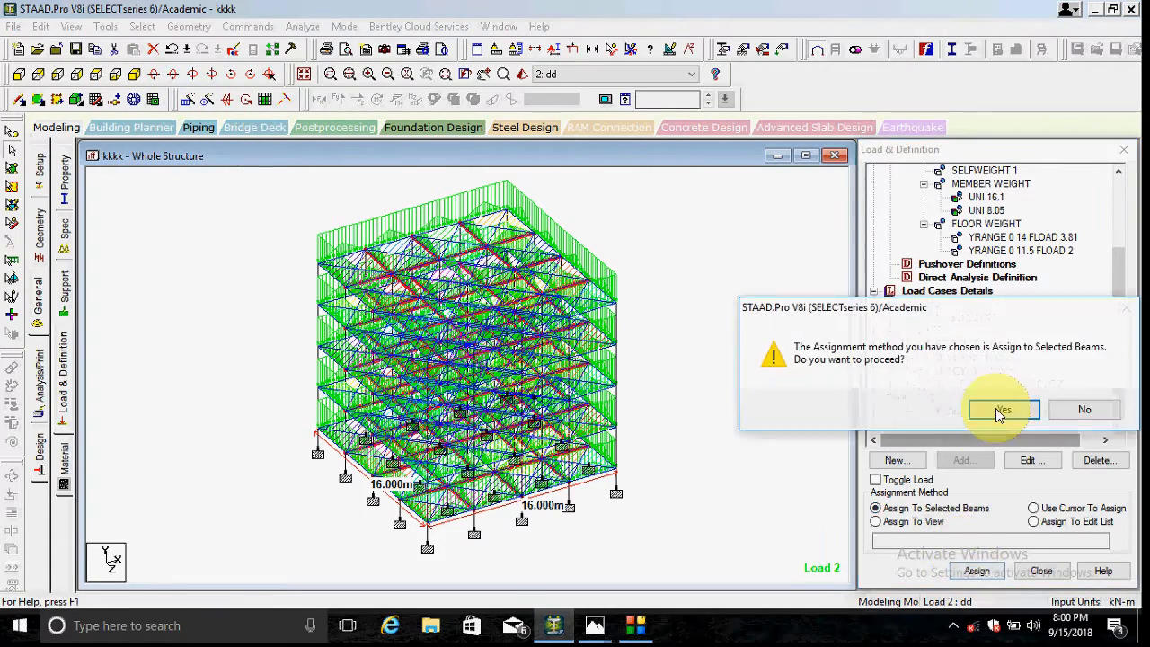
left_click(1000, 407)
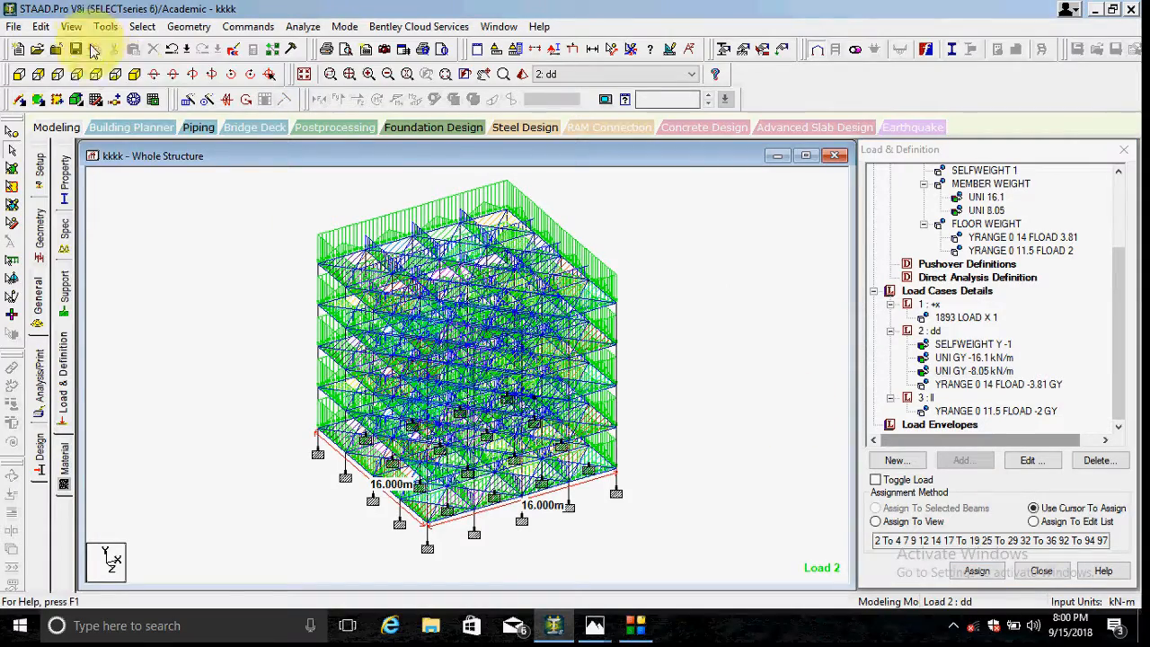
left_click(72, 27)
left_click(112, 133)
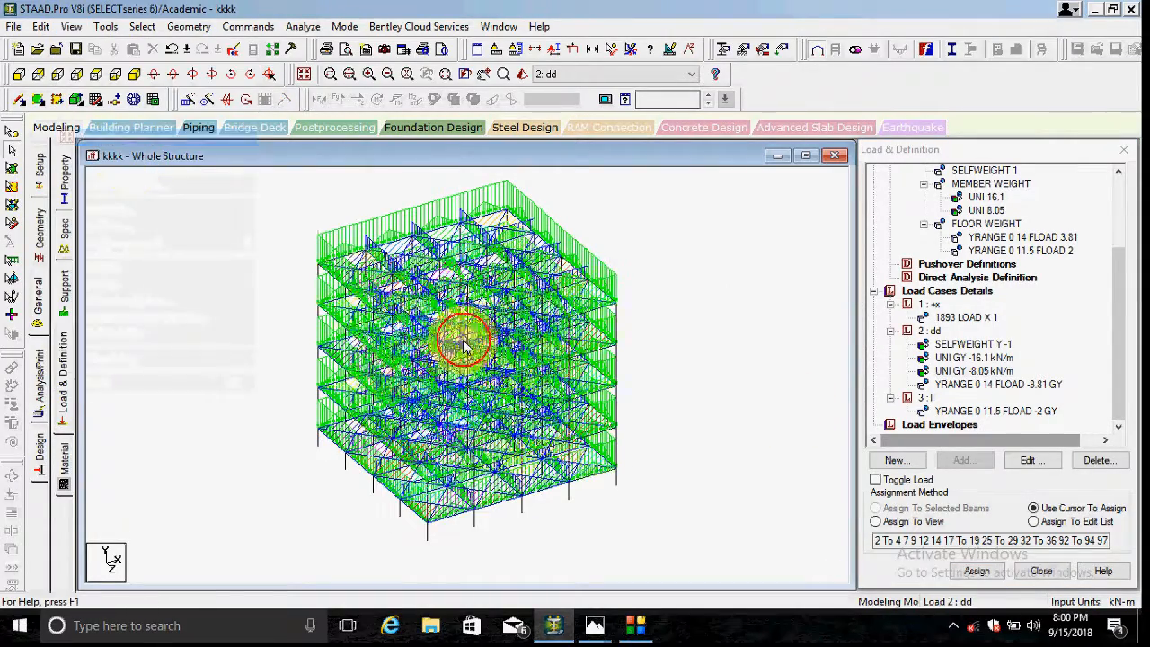
Generate and add automatic load combinations using the Indian Code and the Genral_Structures category
left_click(947, 290)
left_click(961, 460)
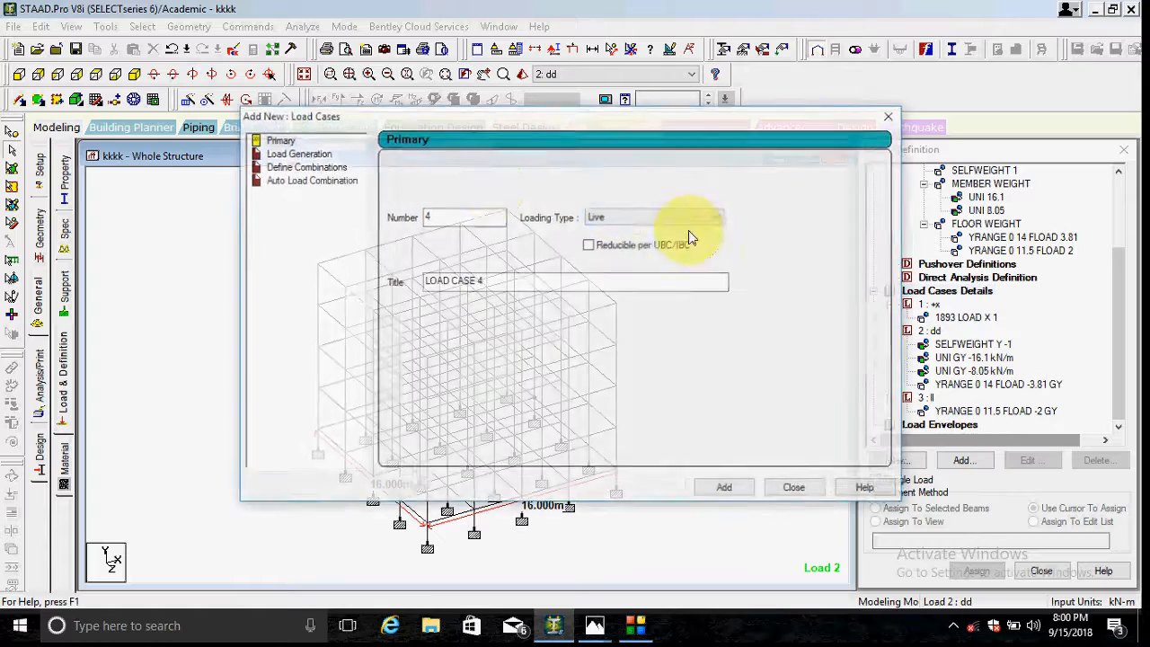
left_click(301, 153)
left_click(310, 180)
left_click(562, 170)
left_click(583, 251)
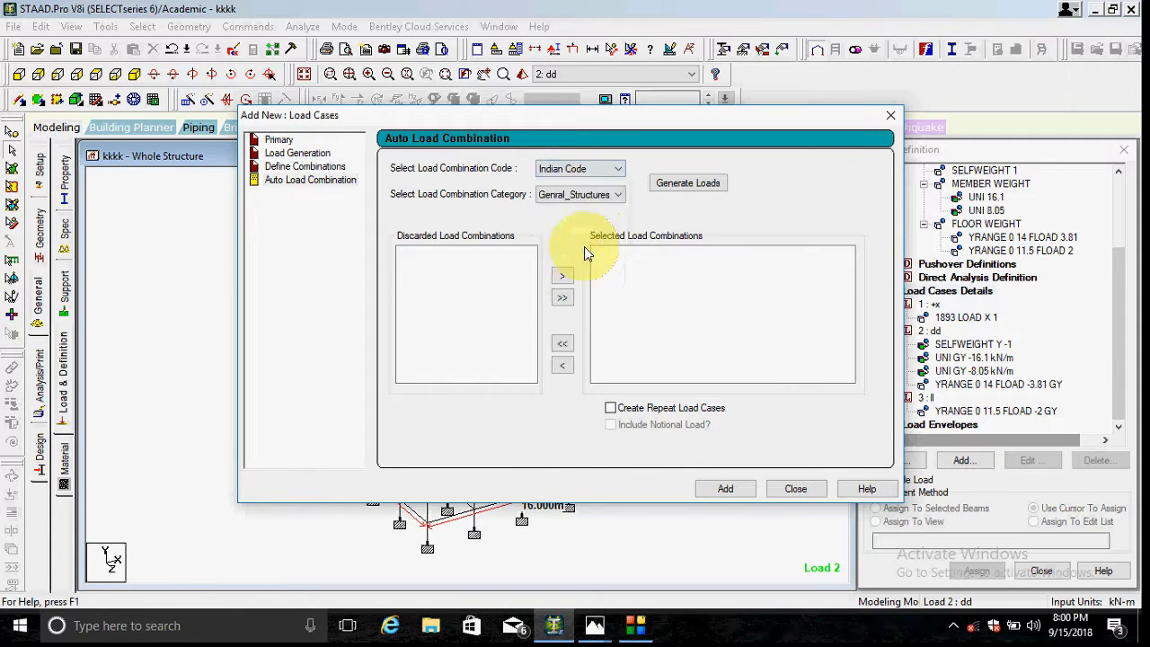
left_click(705, 184)
left_click(728, 489)
left_click(791, 489)
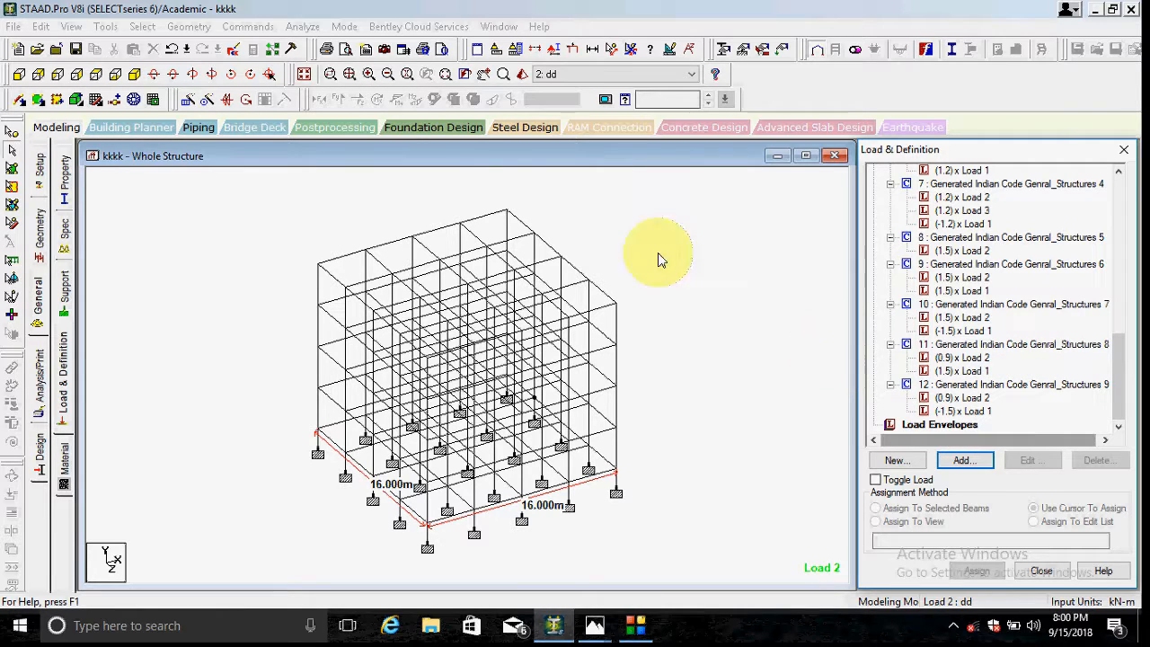
Add a Perform Analysis command with the All print option
left_click(40, 377)
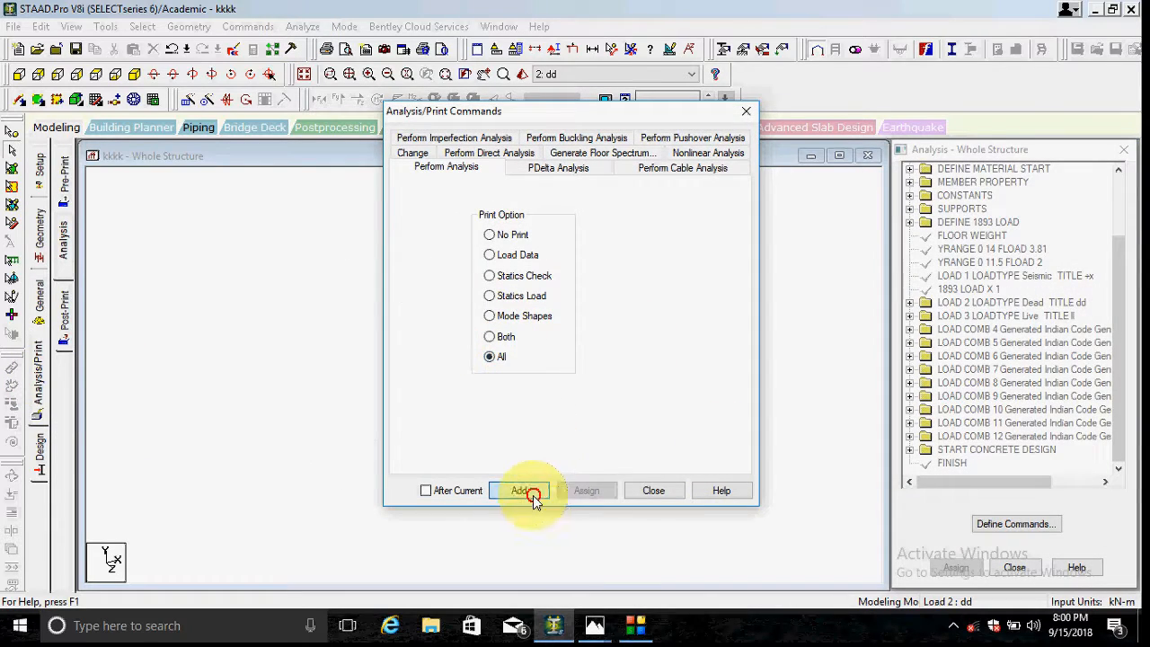
left_click(526, 491)
left_click(653, 491)
Save the structure and run the analysis, continuing to post-processing mode with all load cases selected
left_click(303, 26)
left_click(360, 43)
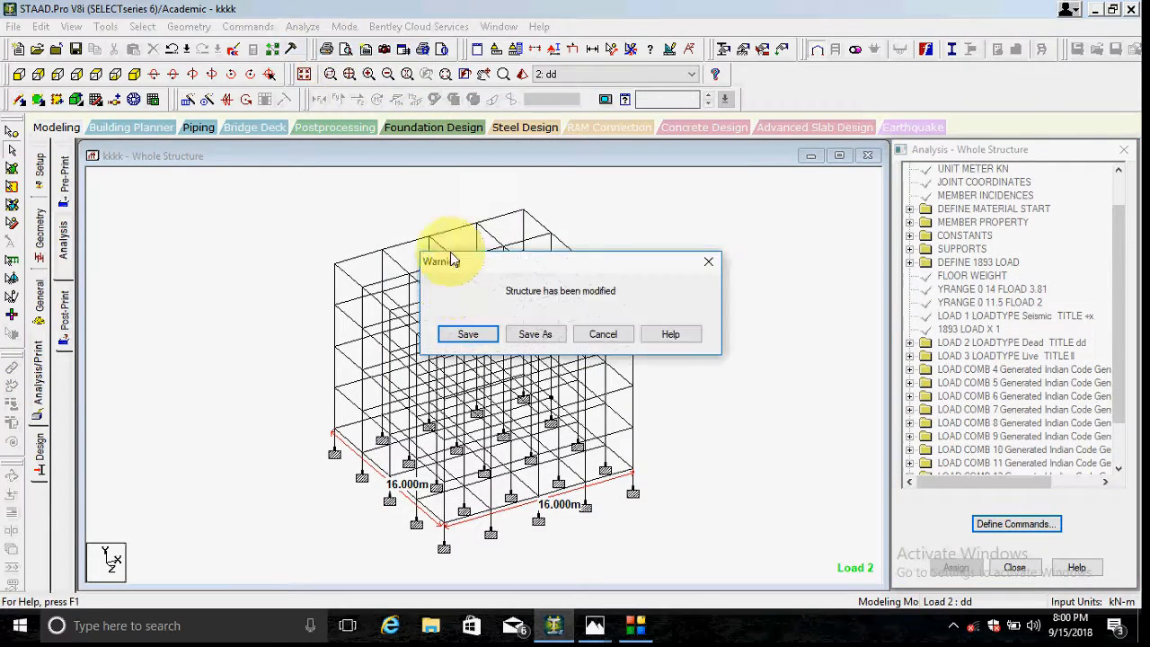
left_click(468, 334)
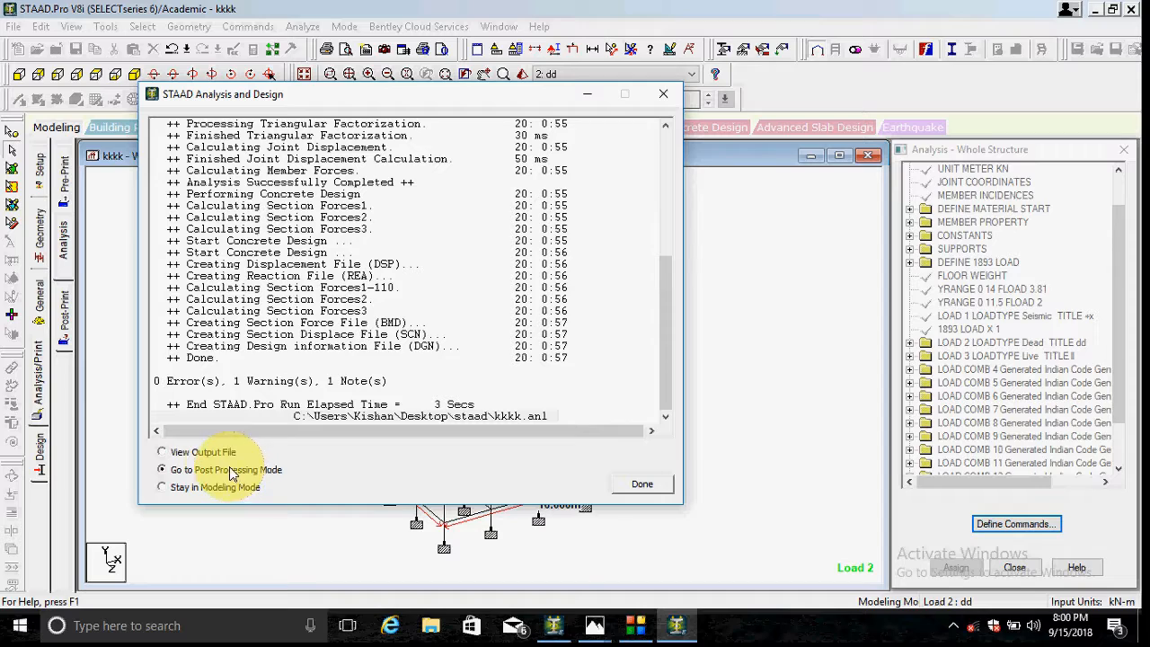
left_click(651, 486)
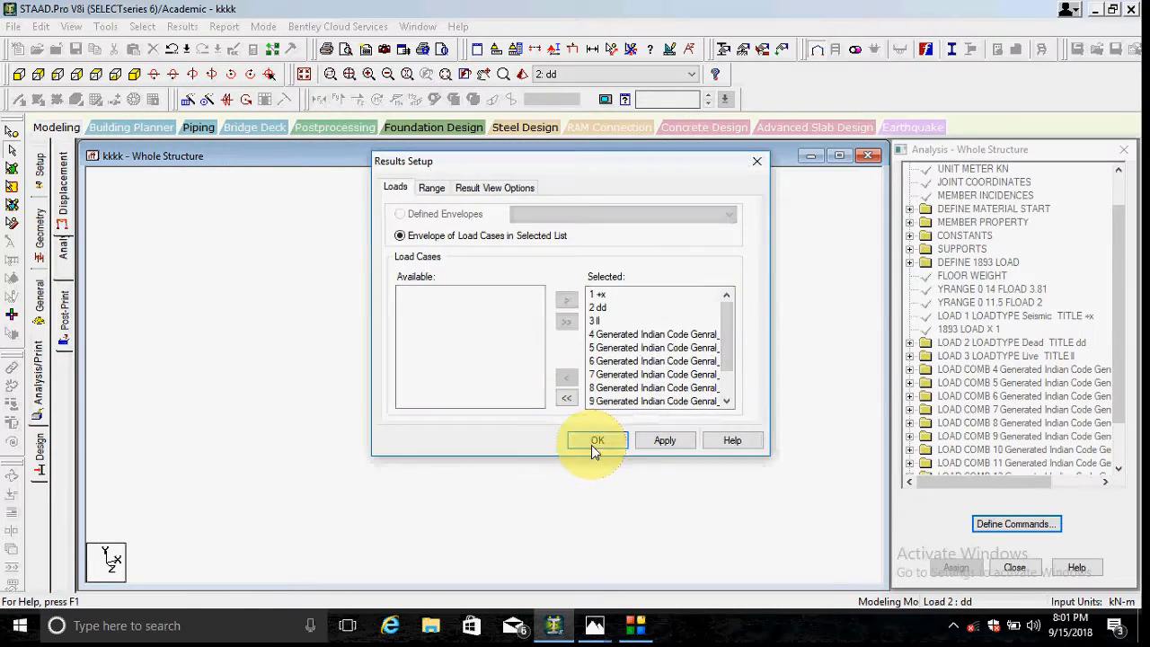
left_click(597, 442)
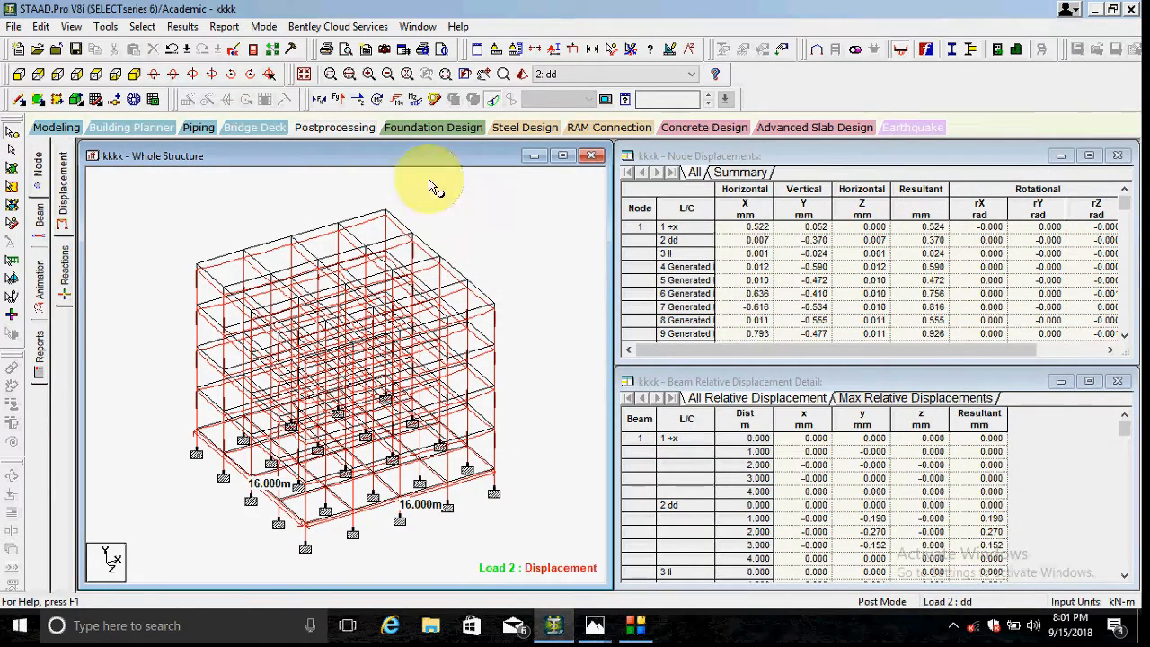
Display the displacement results for load case 1: +x and open the annotation settings for result values
left_click(591, 79)
left_click(588, 83)
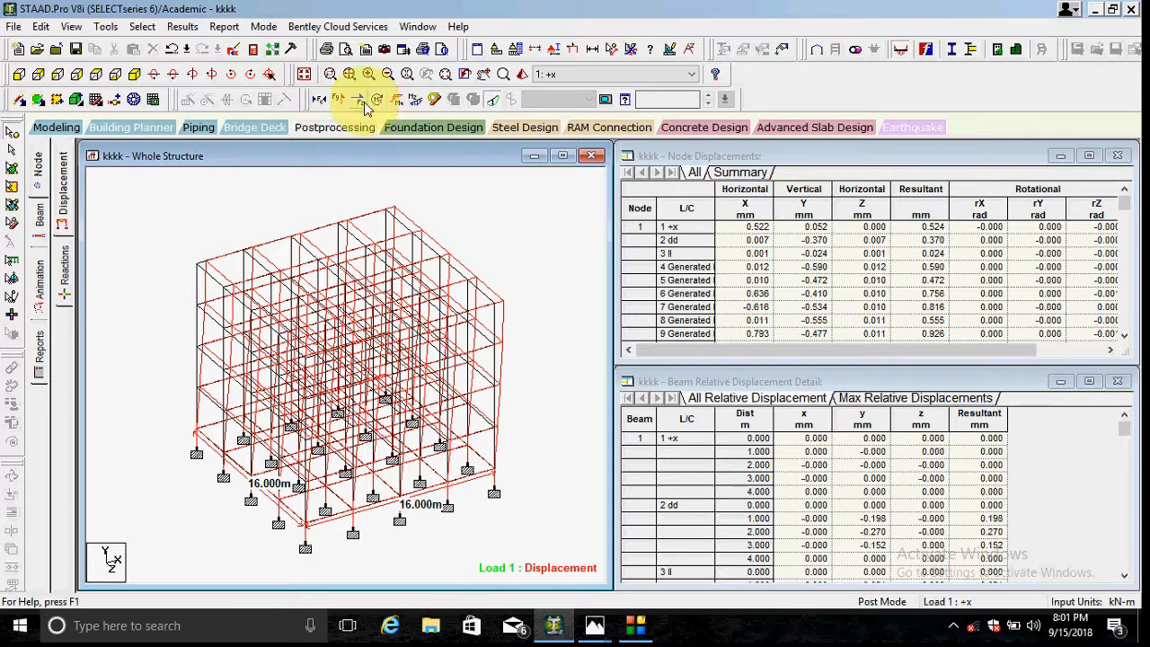
left_click(182, 26)
left_click(216, 293)
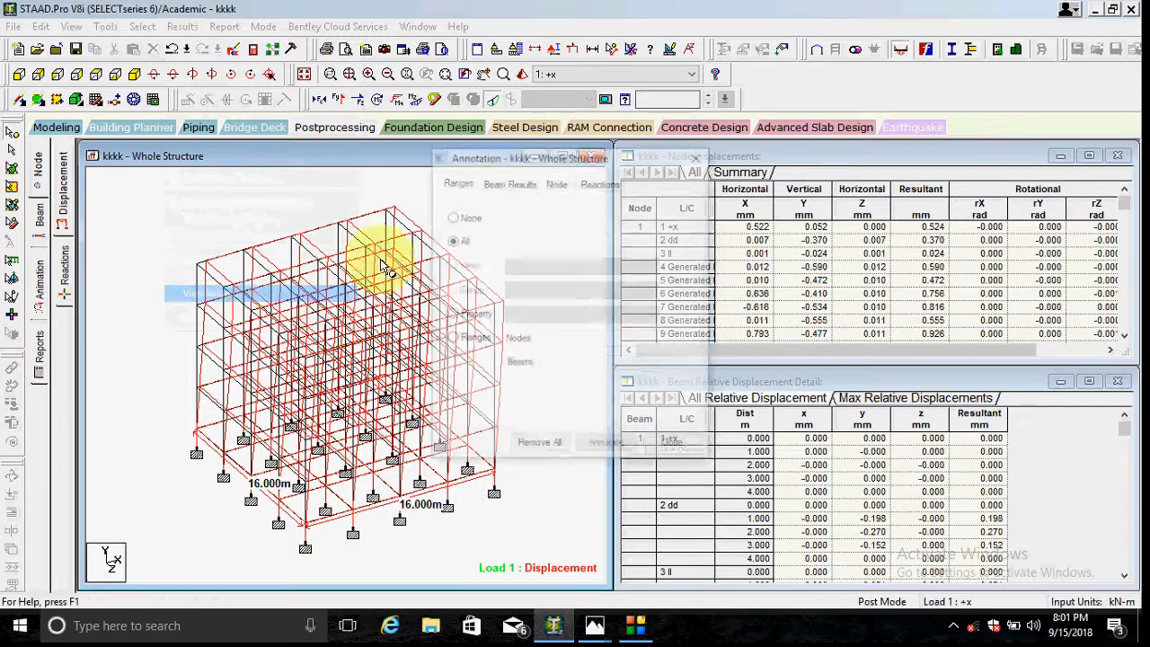
left_click(506, 182)
left_click(472, 308)
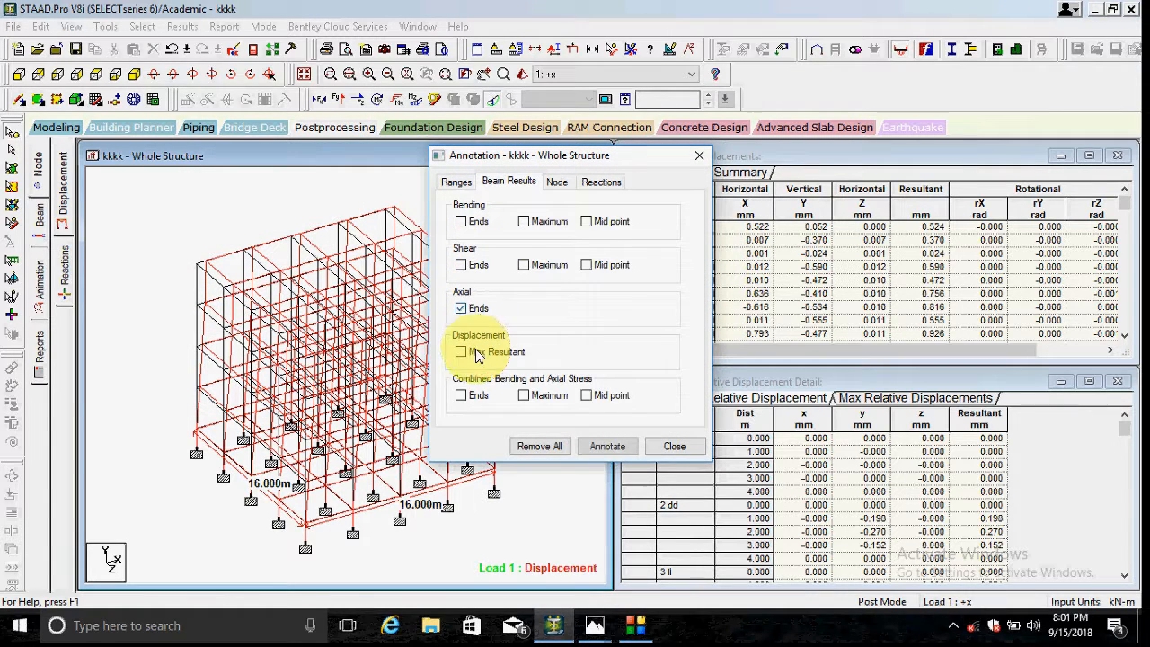
left_click(476, 353)
left_click(461, 395)
left_click(525, 395)
left_click(543, 402)
left_click(479, 397)
left_click(483, 315)
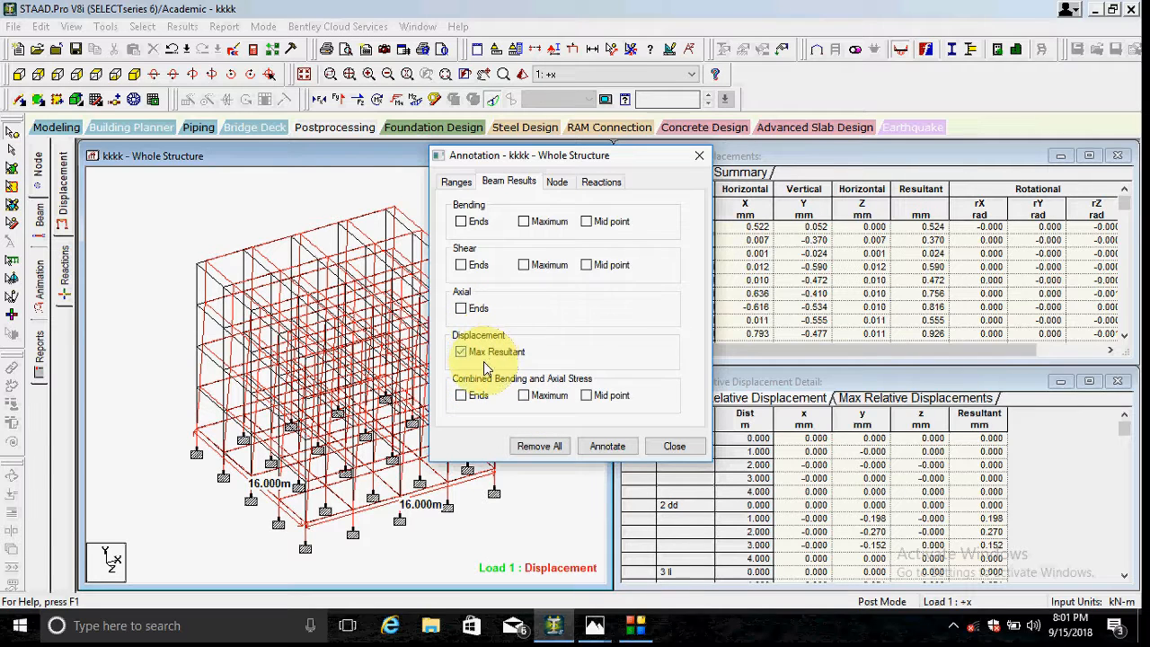
left_click(476, 353)
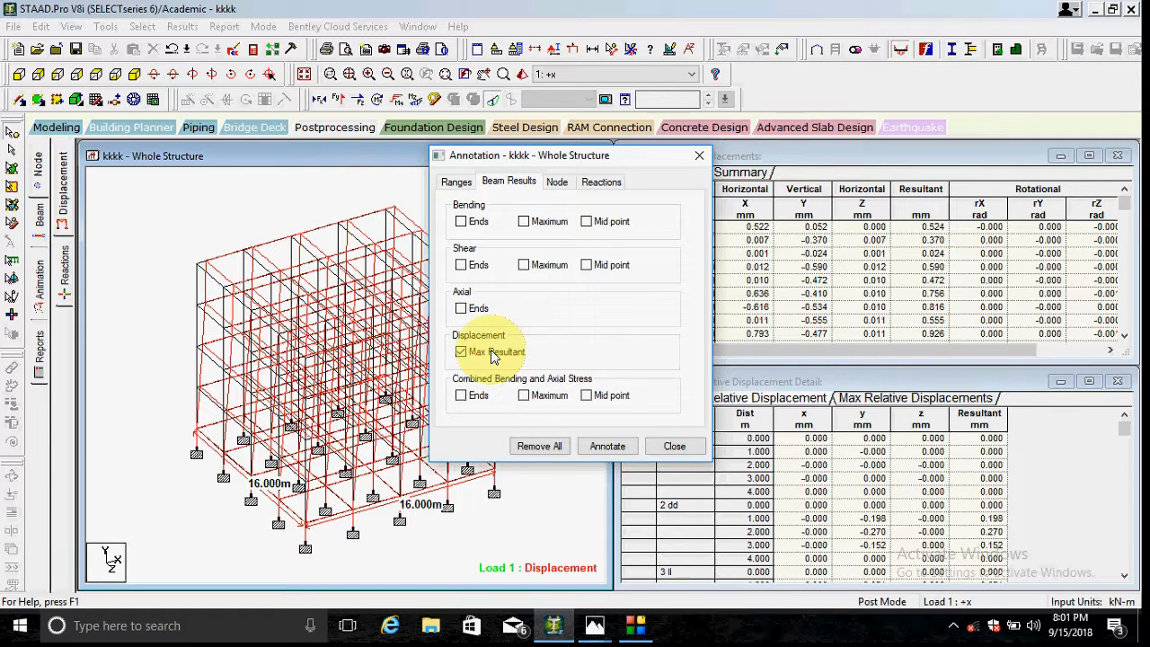
Annotate the beam results with maximum shear values and close the annotation settings
left_click(476, 271)
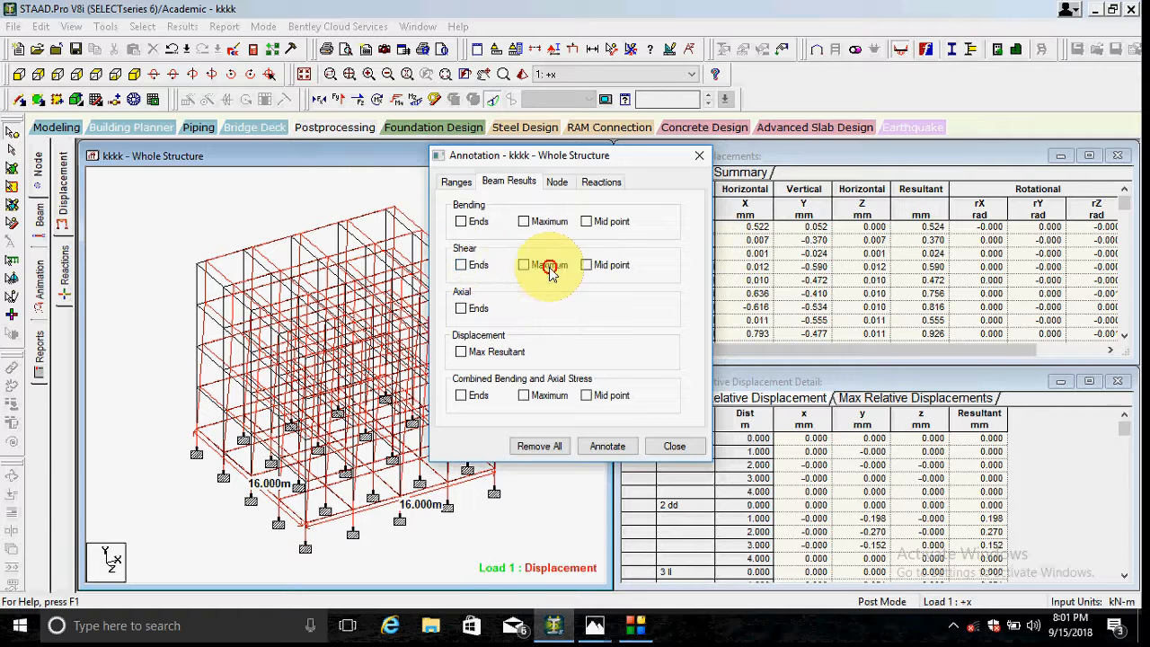
left_click(611, 447)
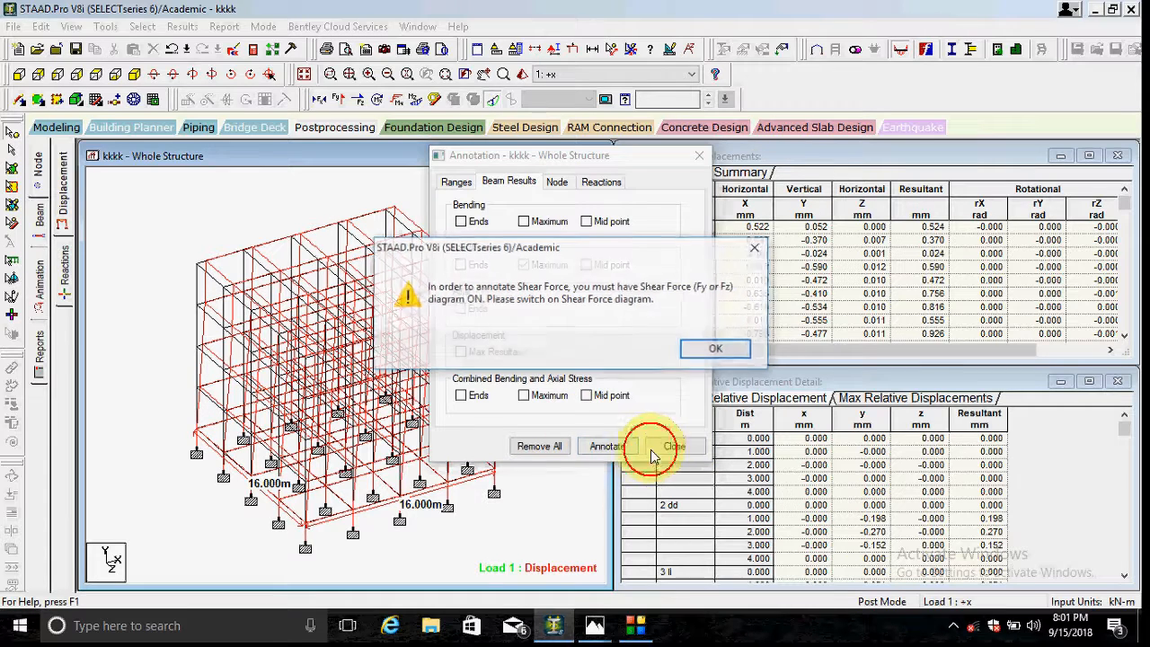
left_click(707, 347)
left_click(699, 155)
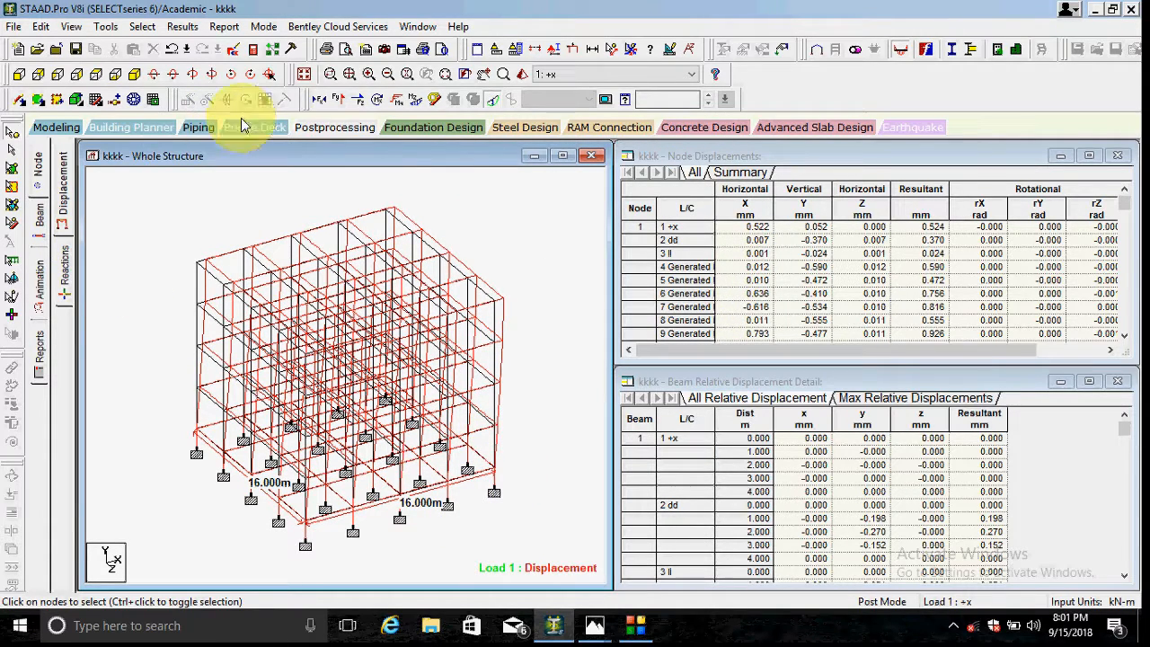
Turn on the Shear Y force diagram over the displaced frame and inspect the annotated maximum values in the isometric view
left_click(325, 100)
left_click(339, 100)
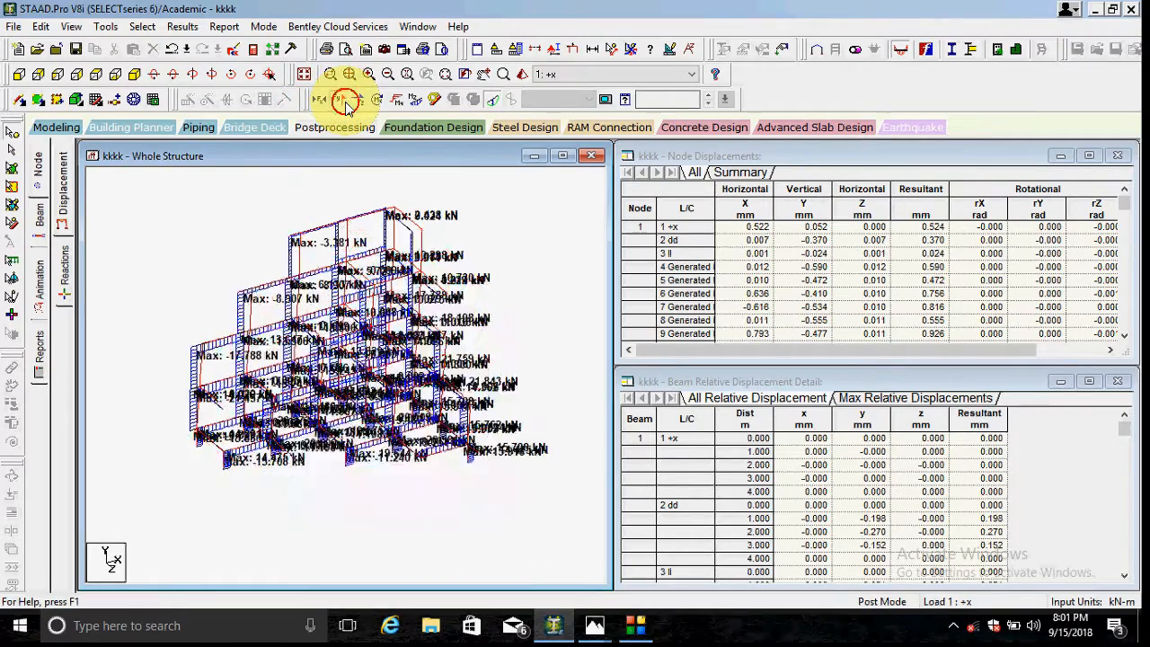
left_click(347, 106)
left_click(345, 105)
scroll(184, 349, "up", 2)
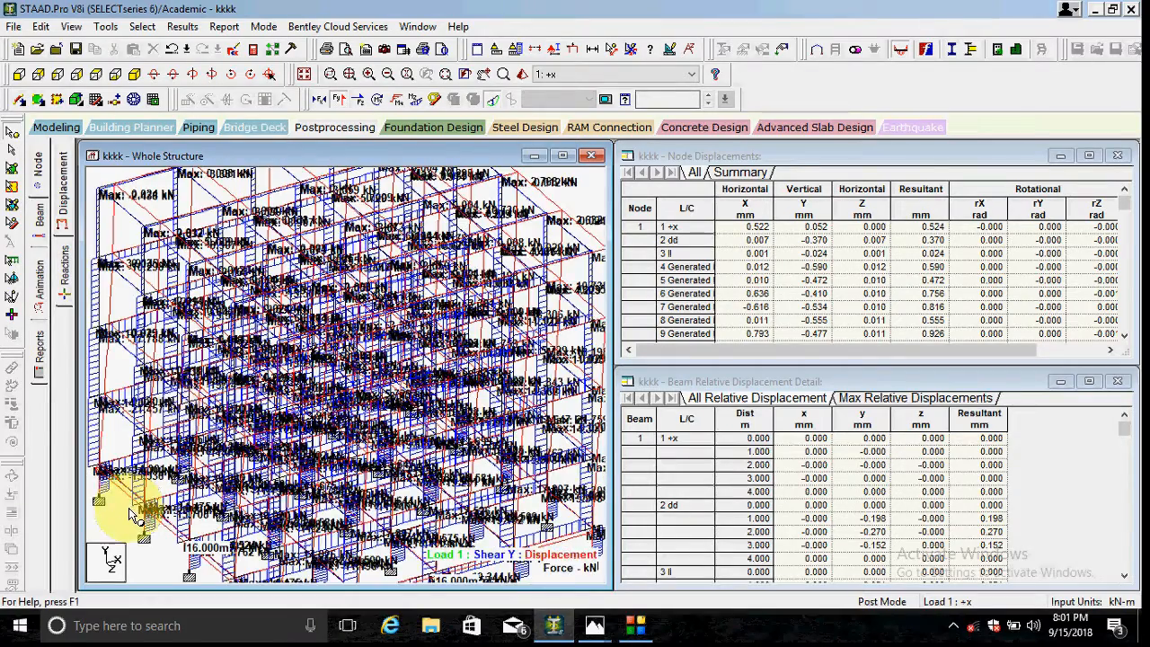
scroll(281, 524, "down", 2)
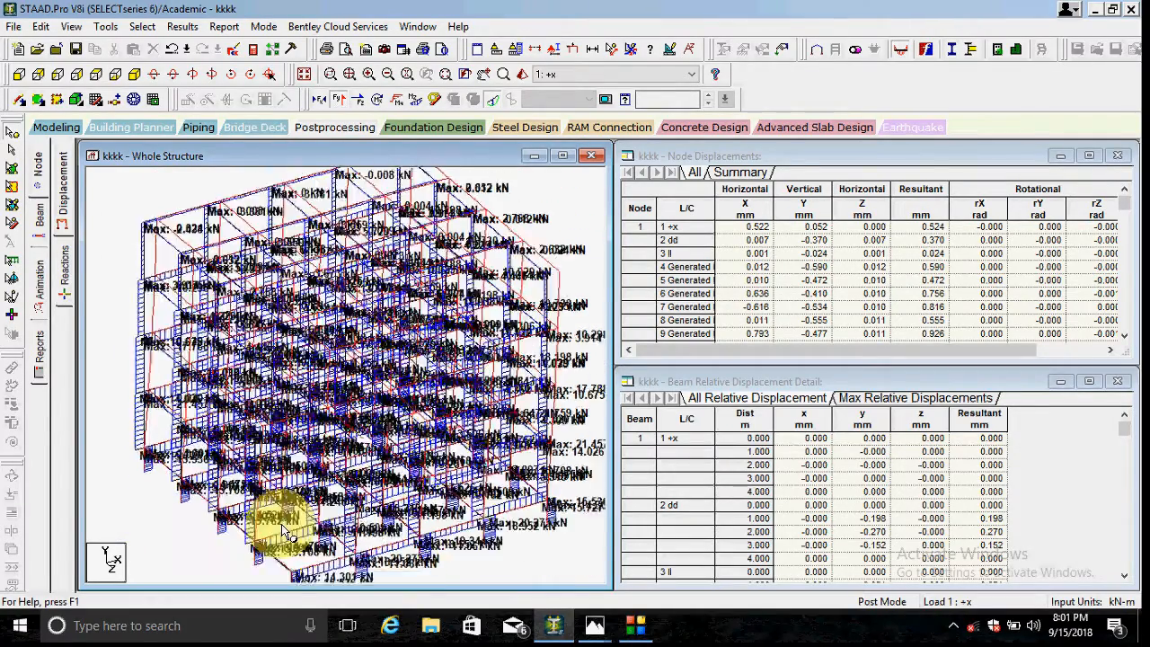
scroll(187, 346, "up", 2)
middle_click_drag(179, 370, 301, 447)
scroll(192, 440, "up", 2)
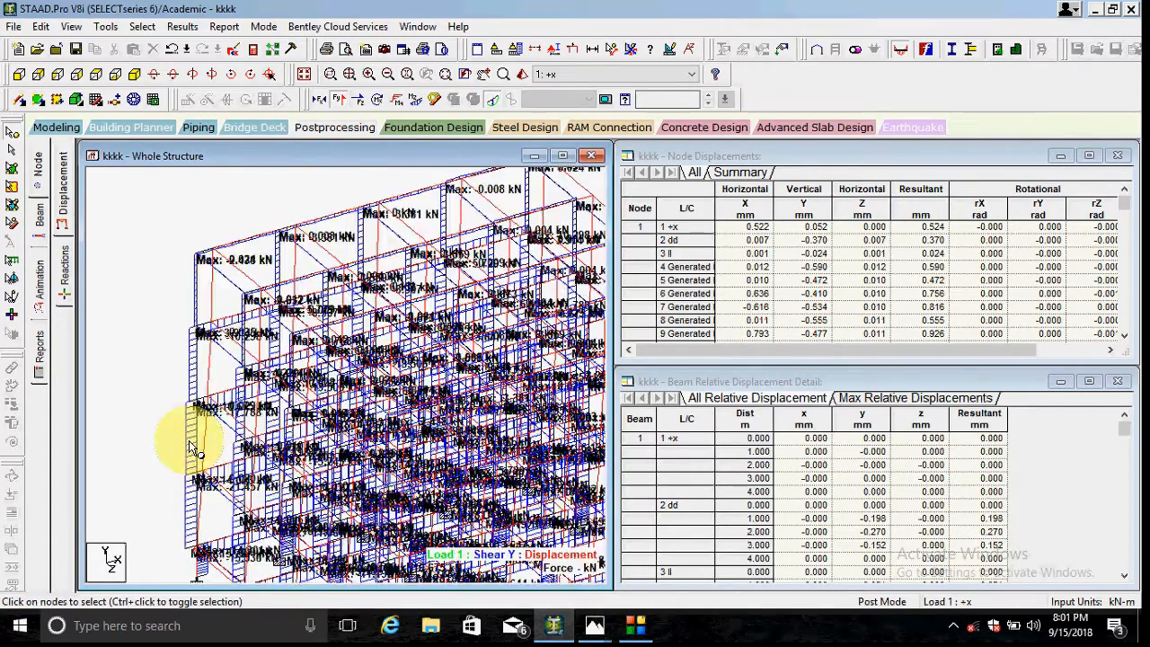
View the frame from the back and examine the maximum Shear Y values on its beams and columns
left_click(37, 78)
scroll(180, 426, "down", 2)
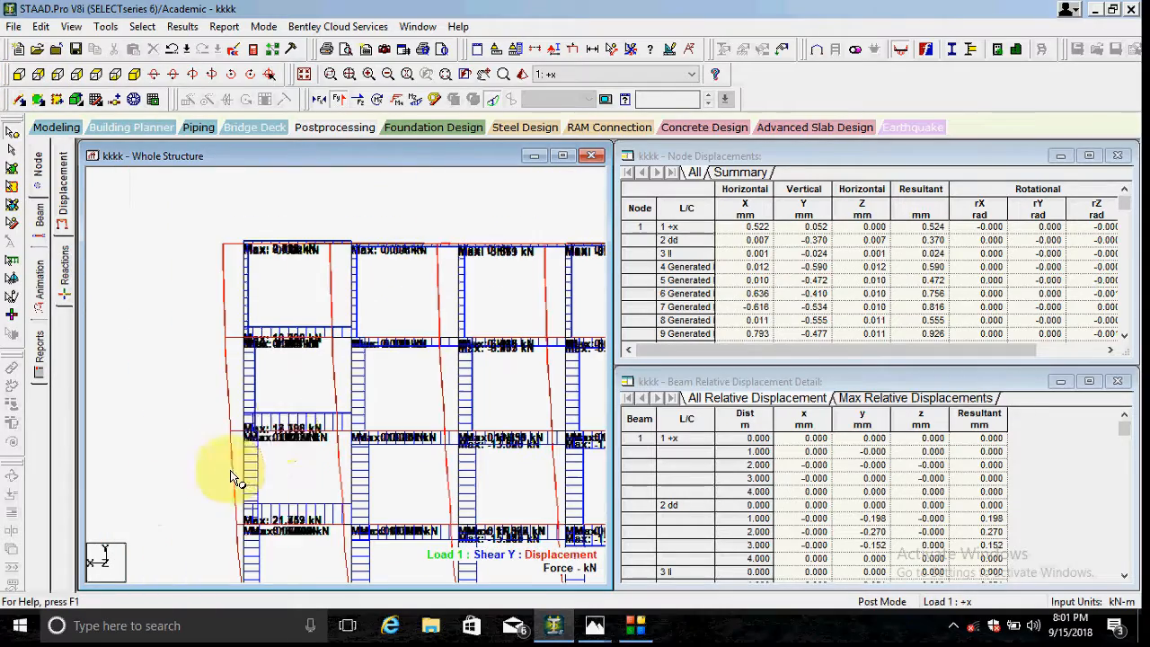
scroll(282, 380, "down", 1)
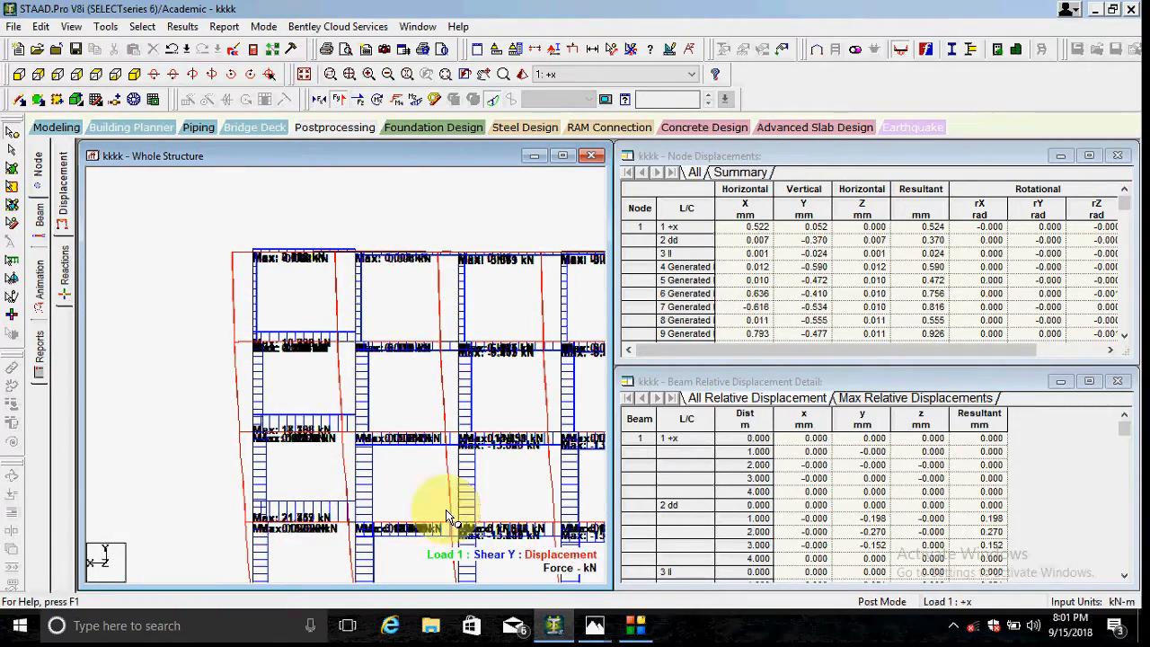
scroll(428, 495, "down", 2)
scroll(497, 540, "down", 1)
middle_click_drag(496, 540, 380, 470)
scroll(261, 480, "up", 2)
scroll(262, 479, "up", 1)
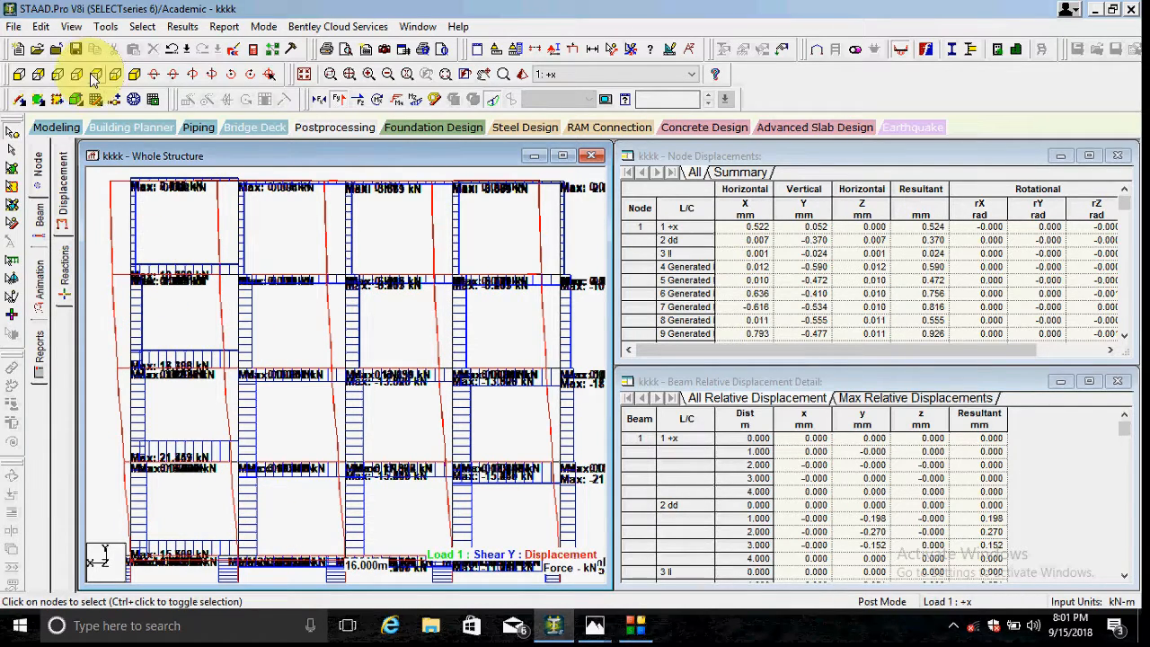
View the frame in front elevation and examine the maximum Shear Y values storey by storey
left_click(19, 74)
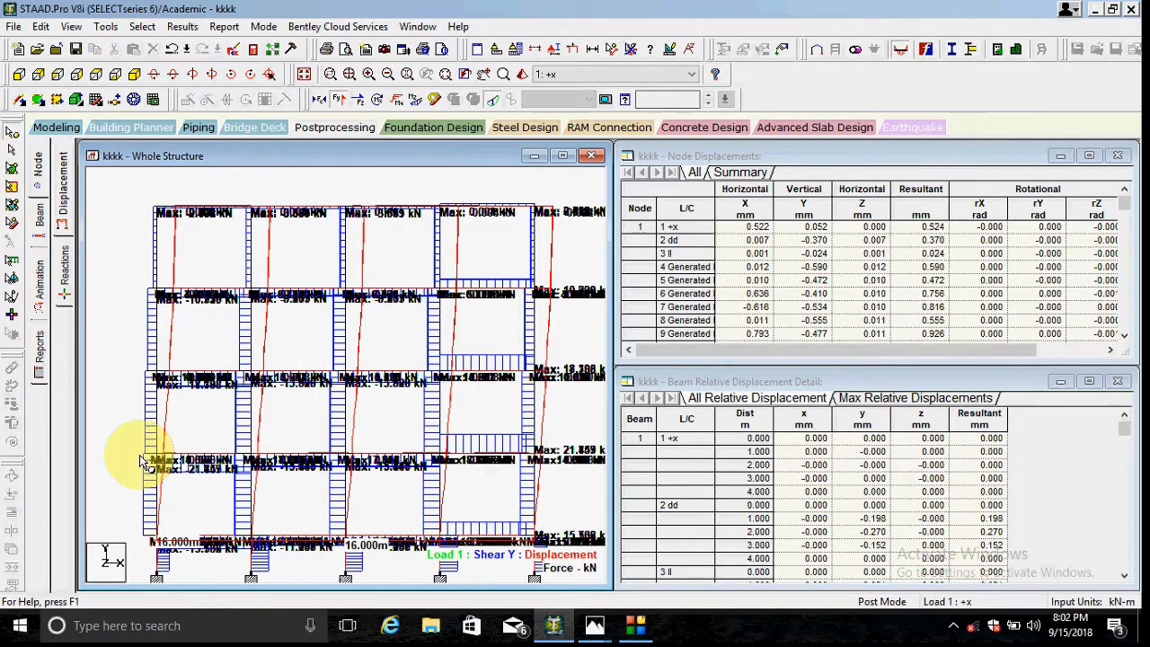
scroll(139, 462, "up", 1)
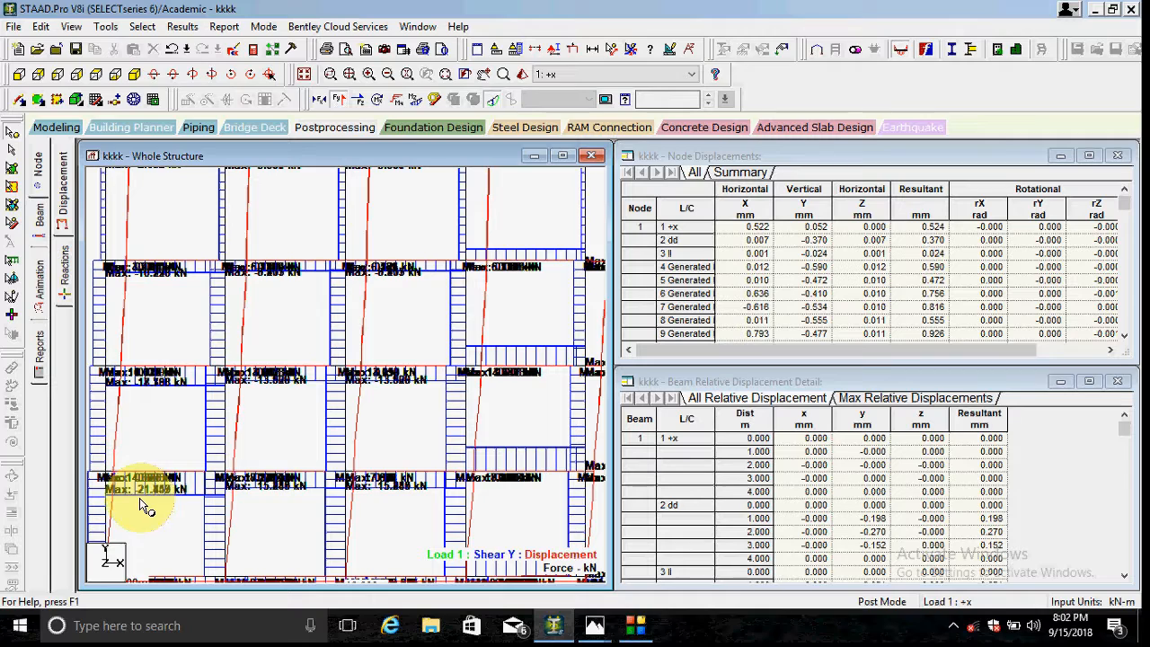
scroll(162, 449, "down", 2)
scroll(97, 472, "up", 1)
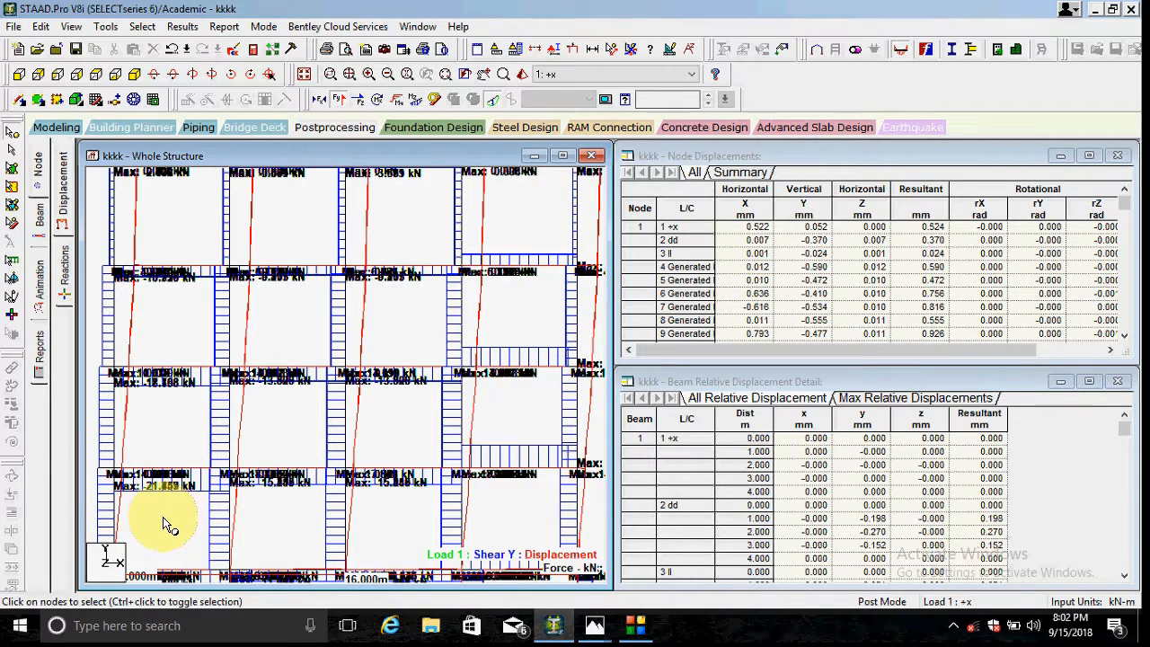
scroll(103, 278, "up", 1)
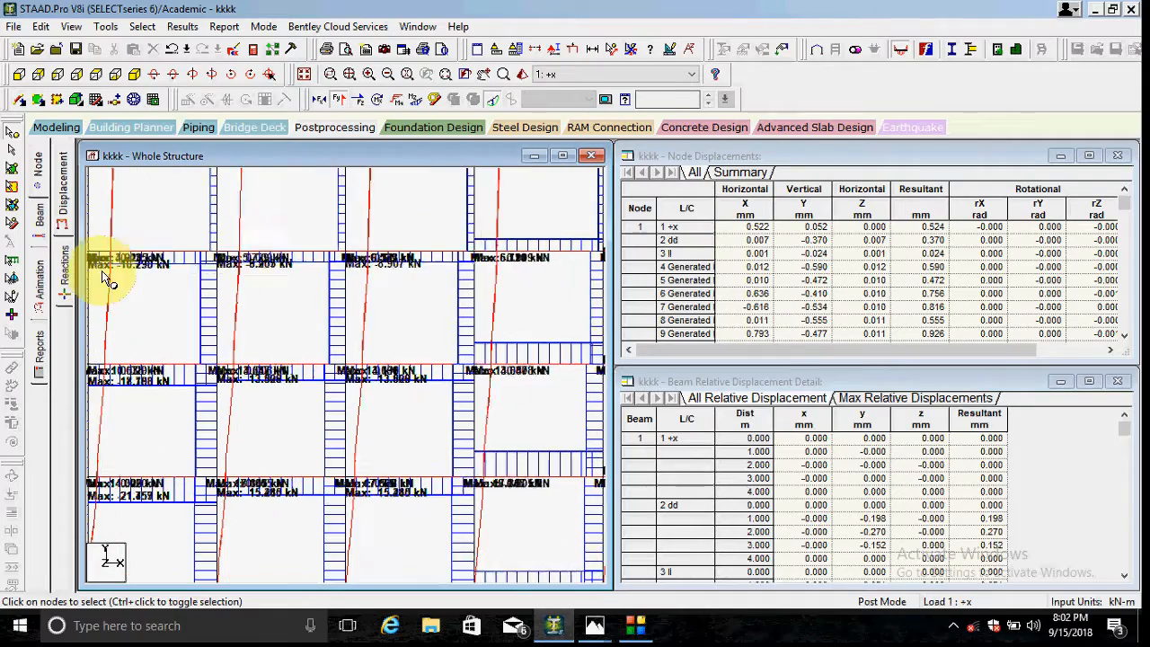
middle_click_drag(314, 402, 410, 469)
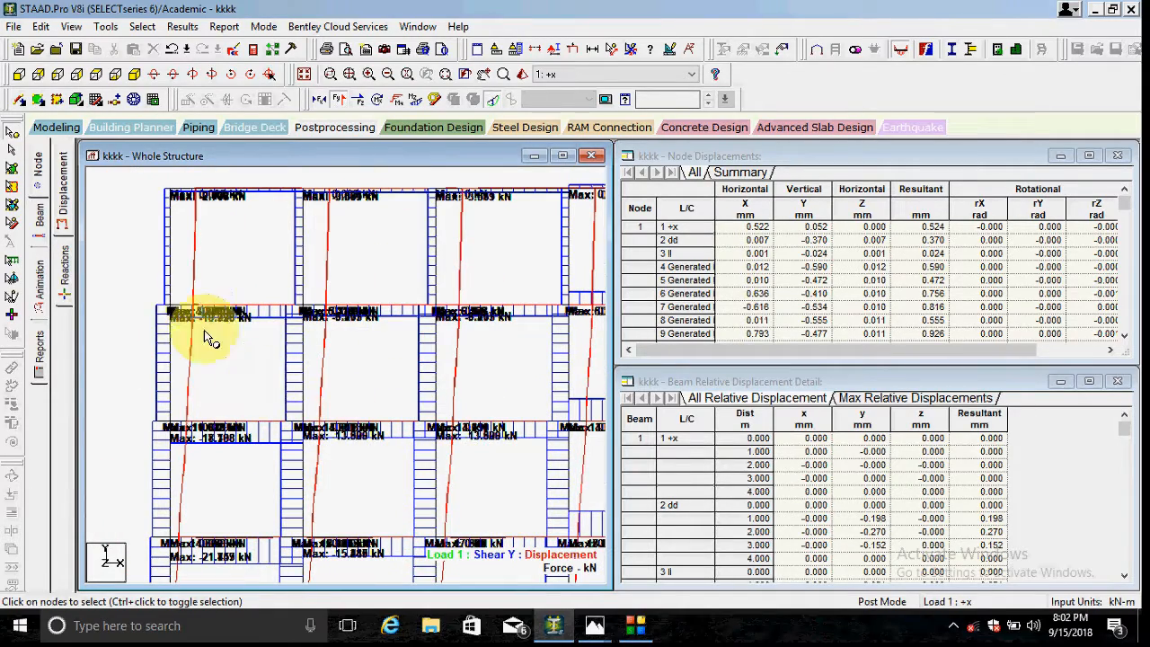
scroll(149, 301, "up", 2)
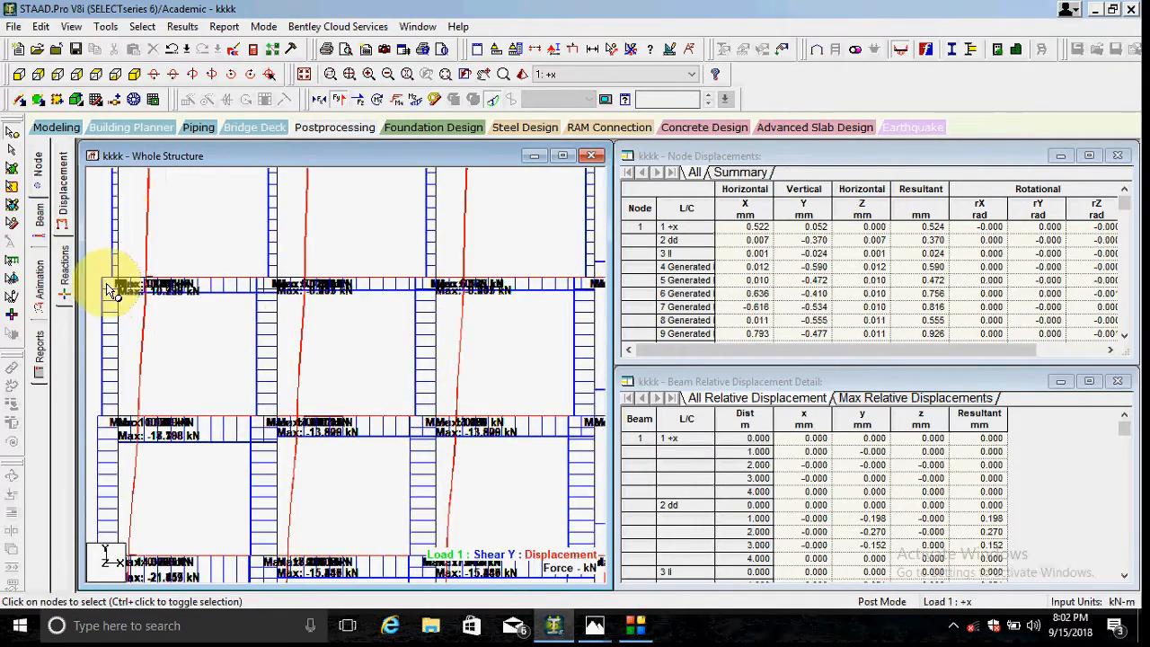
scroll(148, 233, "down", 1)
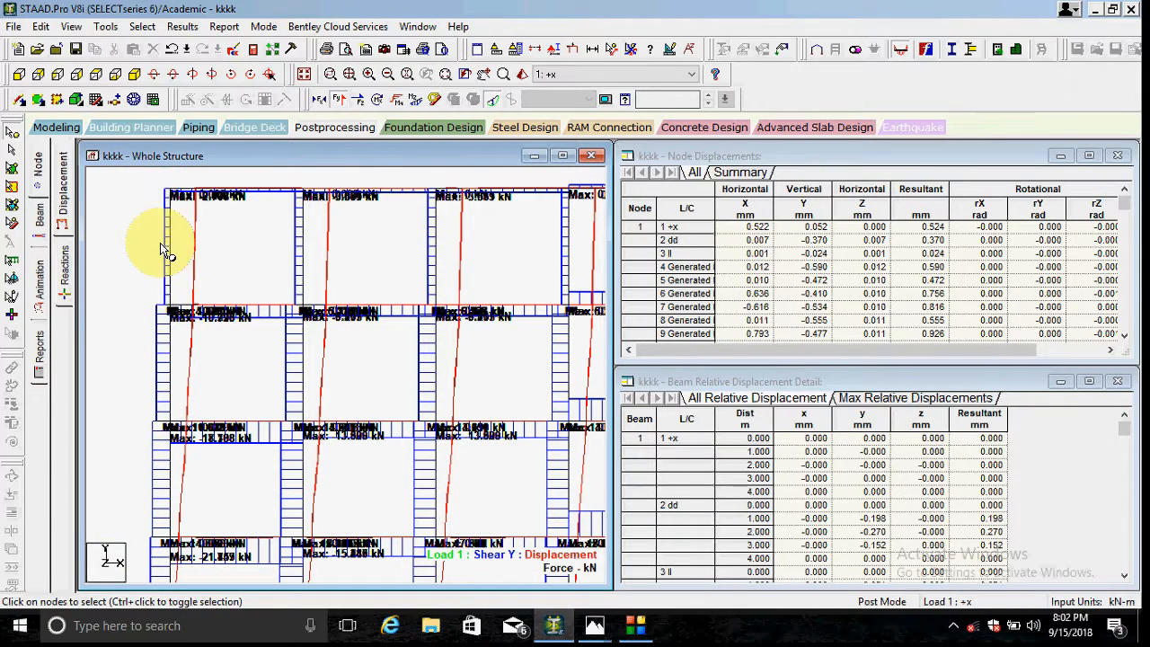
scroll(252, 440, "down", 2)
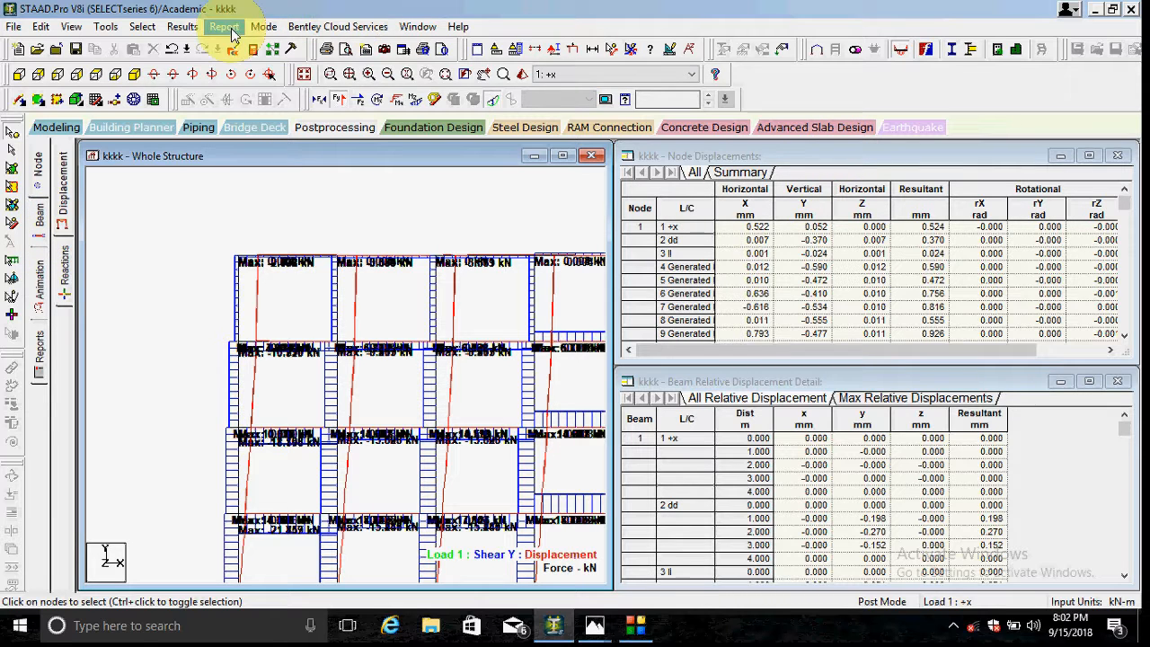
Return to modeling mode, open the concrete design settings for IS456 and expand the START CONCRETE DESIGN commands
left_click(56, 126)
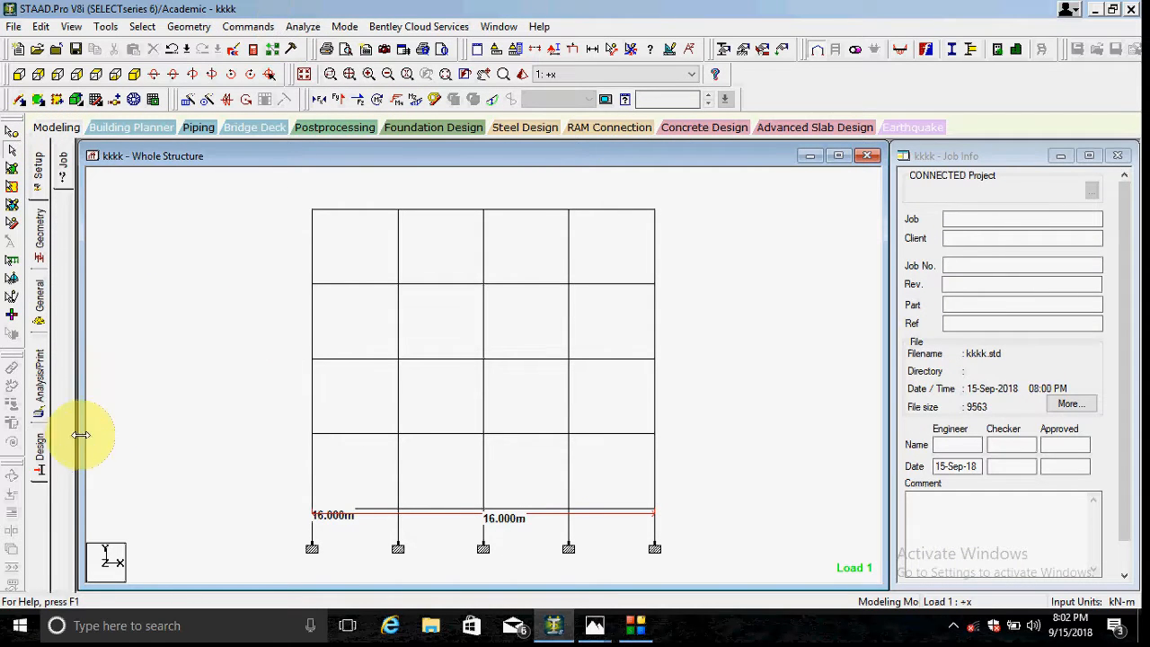
left_click(36, 452)
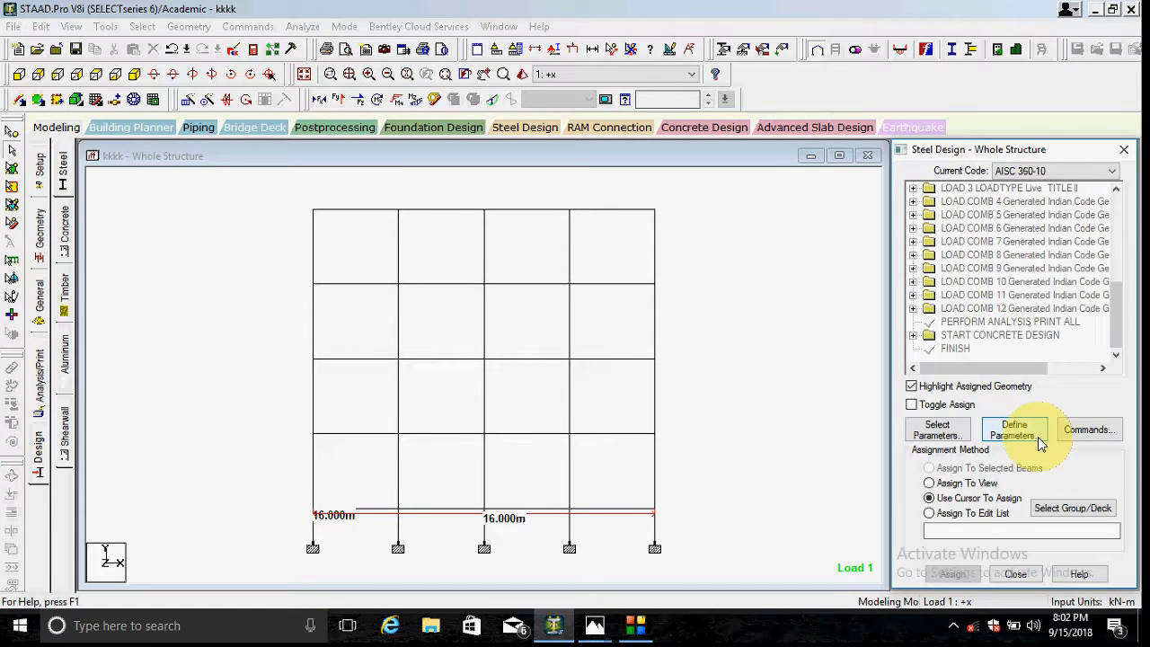
left_click(65, 227)
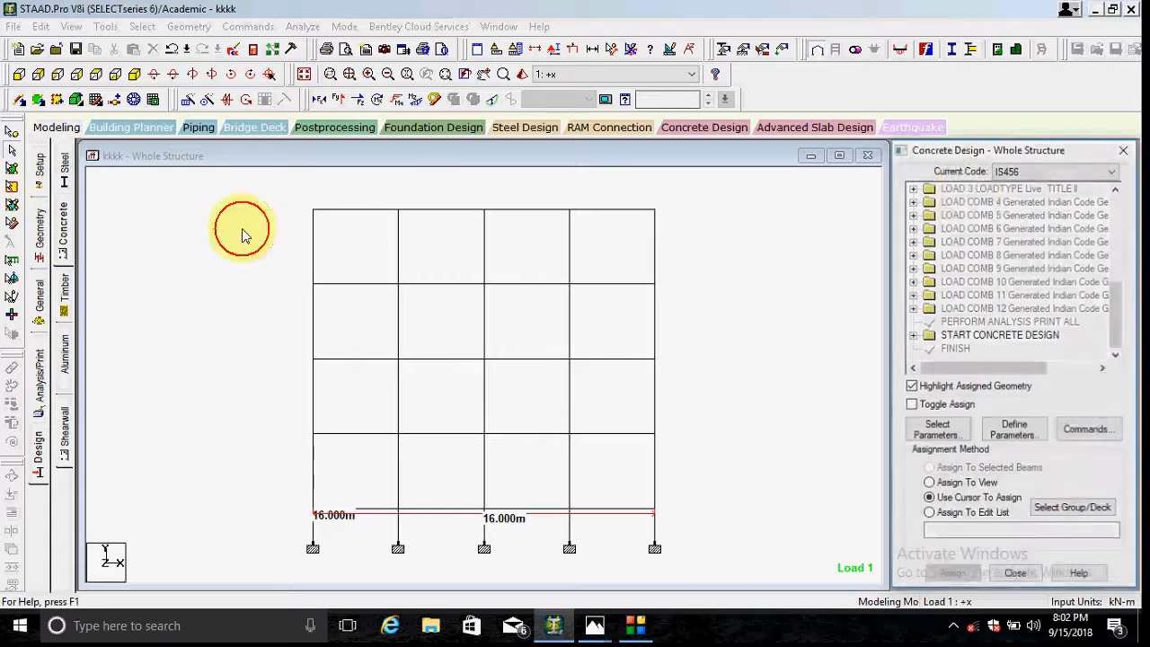
left_click(1059, 170)
left_click(1058, 169)
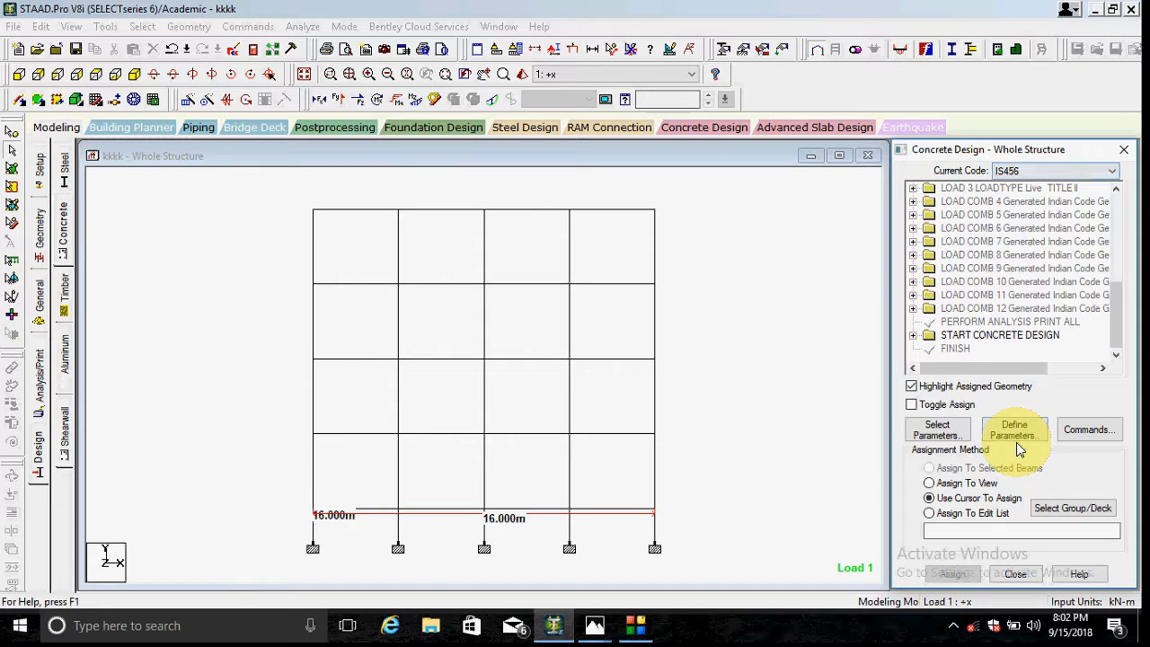
left_click(975, 334)
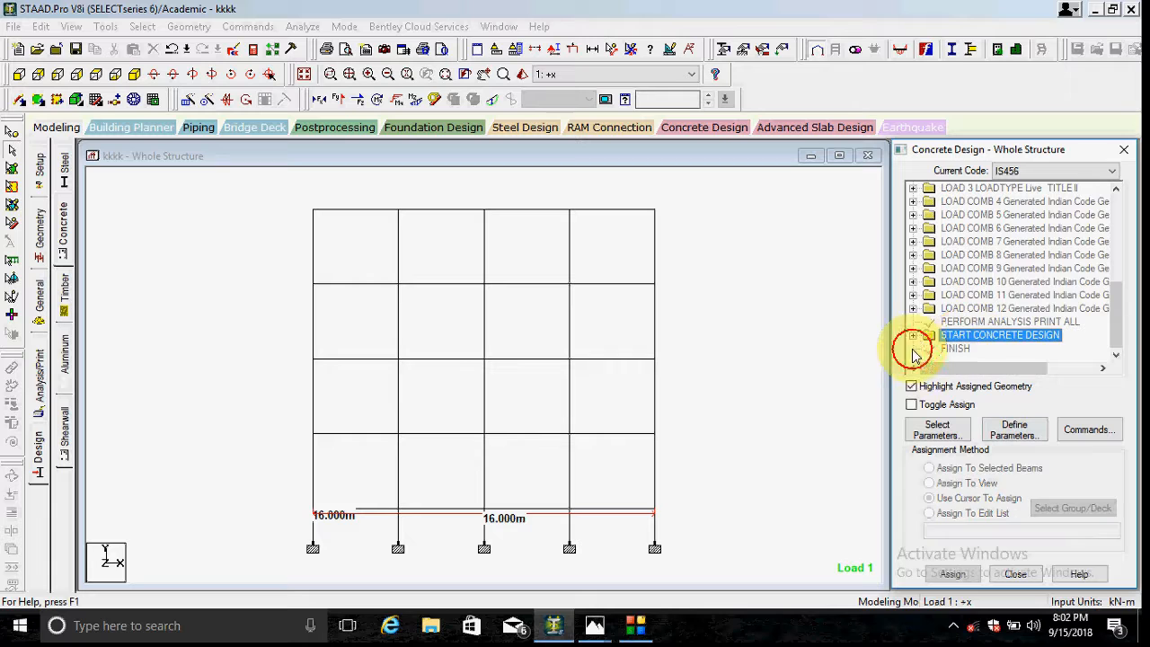
left_click(913, 335)
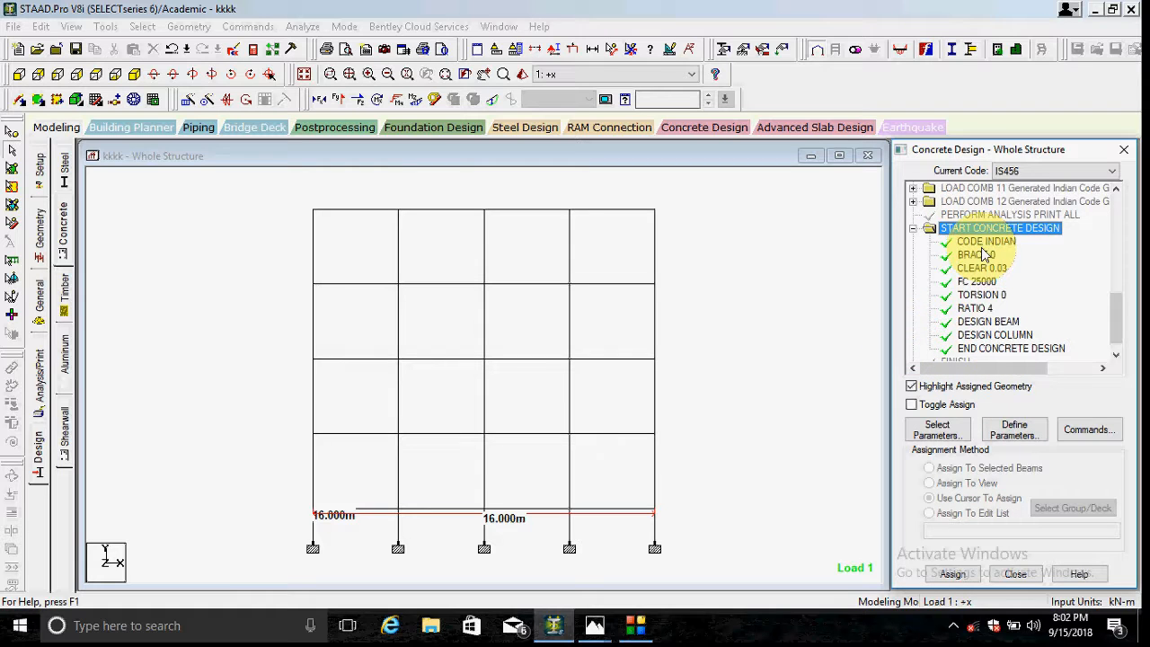
Open the definition of design parameters and review the available entries, including MD1, MD2, MMAG, REINF and TORSION
left_click(1013, 430)
left_click(348, 181)
left_click(341, 195)
left_click(342, 234)
left_click(344, 286)
left_click(346, 339)
left_click(340, 286)
left_click(343, 298)
left_click(344, 326)
left_click(346, 339)
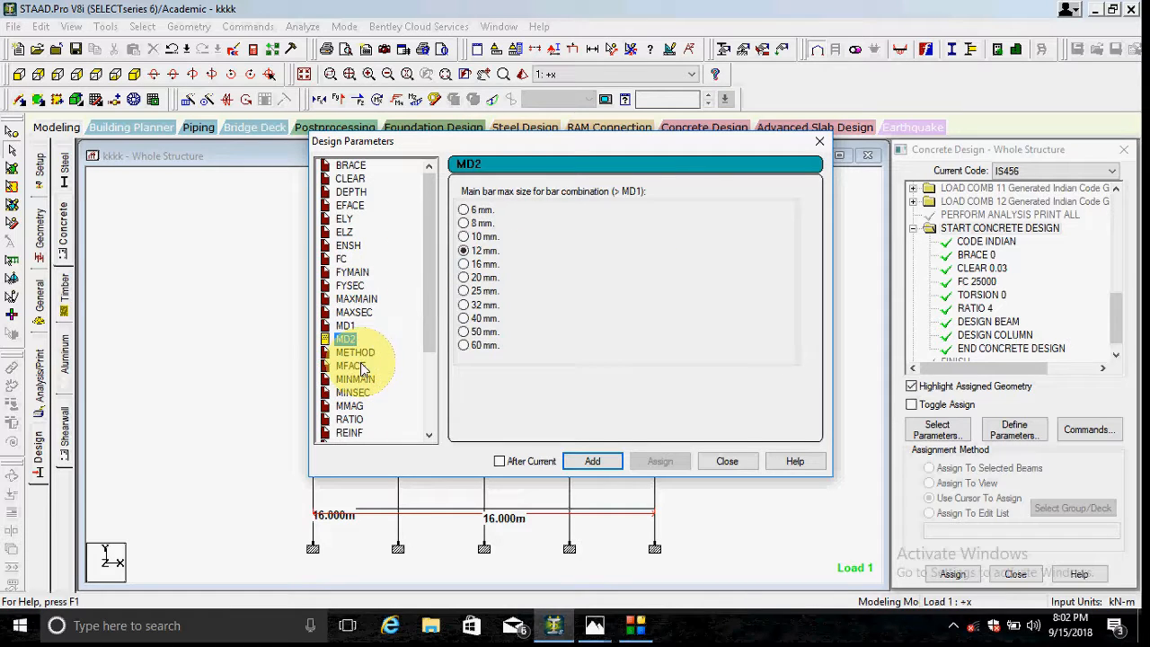
left_click(349, 405)
left_click(350, 433)
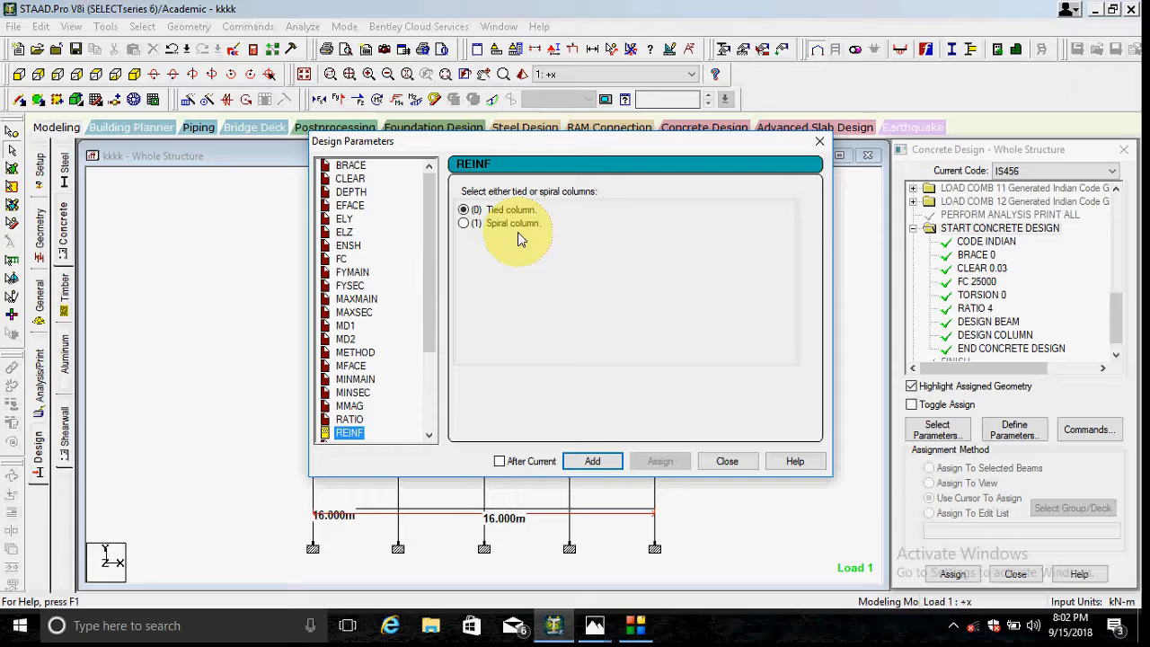
scroll(373, 422, "down", 3)
left_click(352, 378)
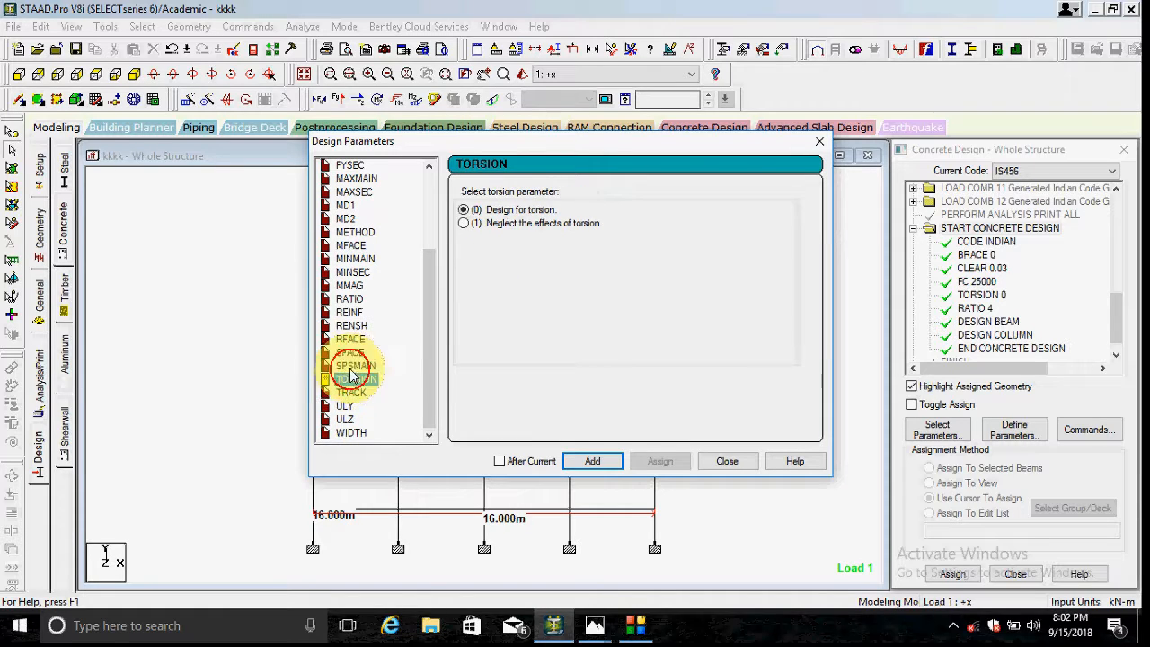
Add the RFACE design parameter with option (4), longitudinal reinforcement in column along 4 faces
left_click(351, 339)
scroll(350, 342, "up", 3)
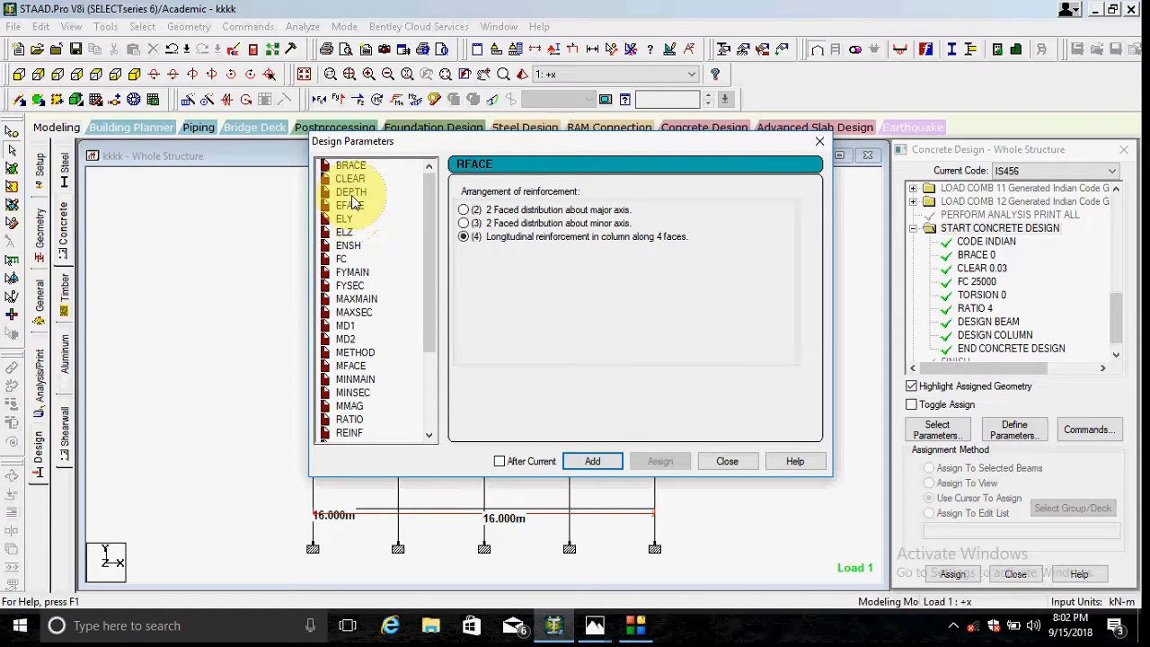
left_click(593, 463)
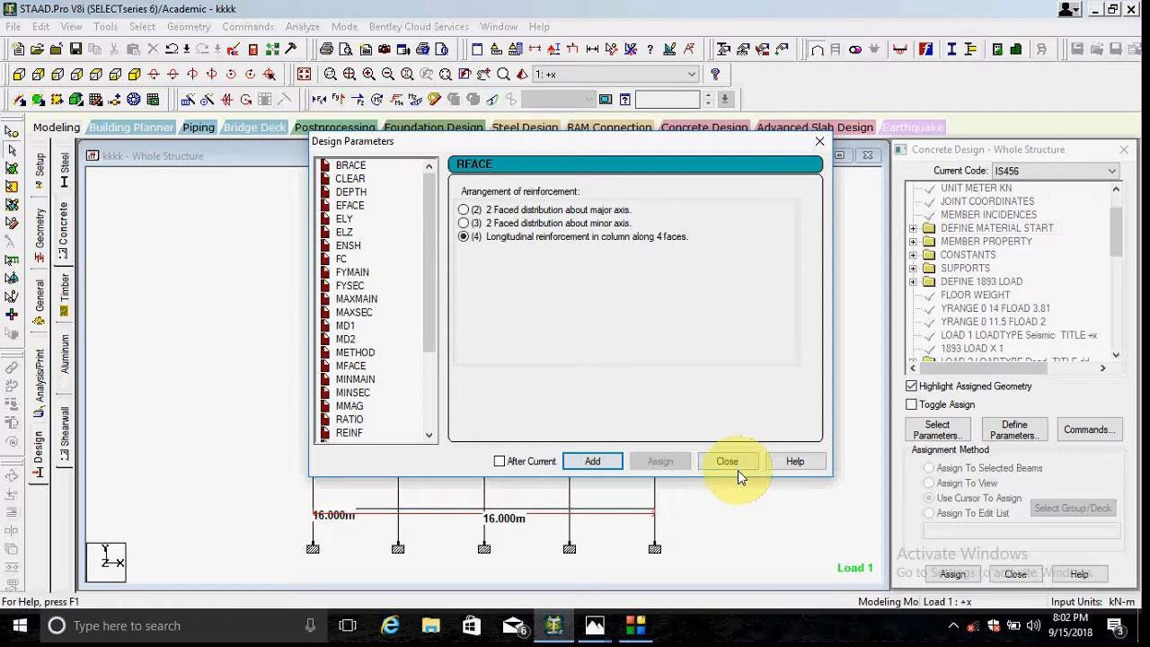
left_click(740, 467)
Assign the RFACE 4 parameter to all members in the view
left_click_drag(1114, 231, 1110, 349)
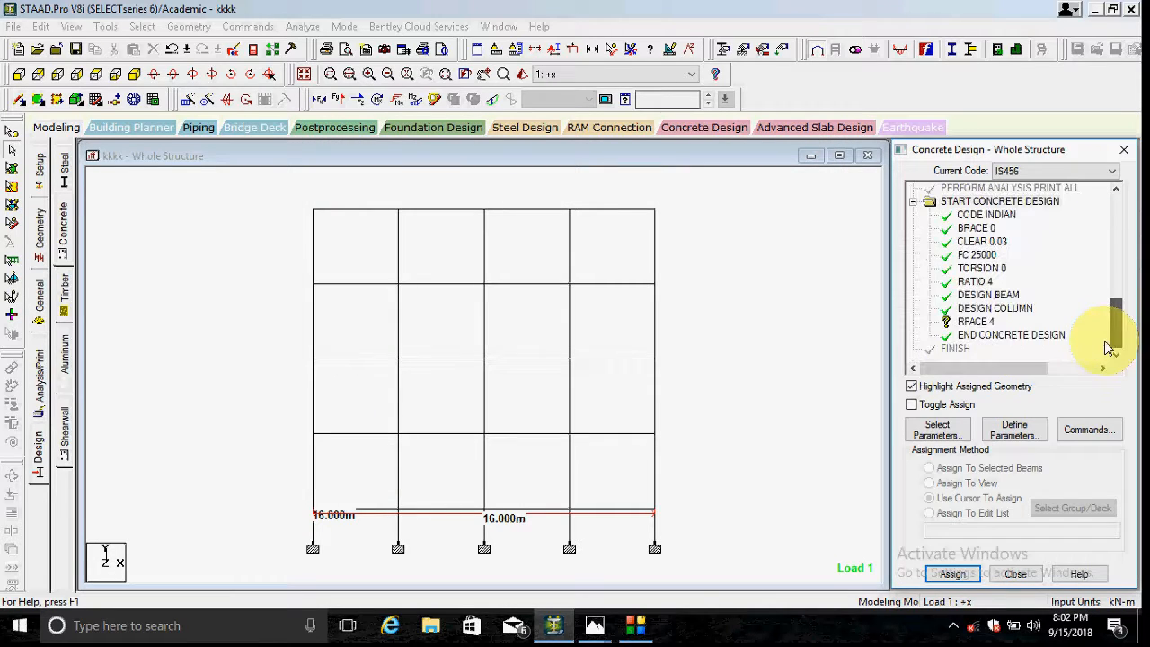
left_click(987, 320)
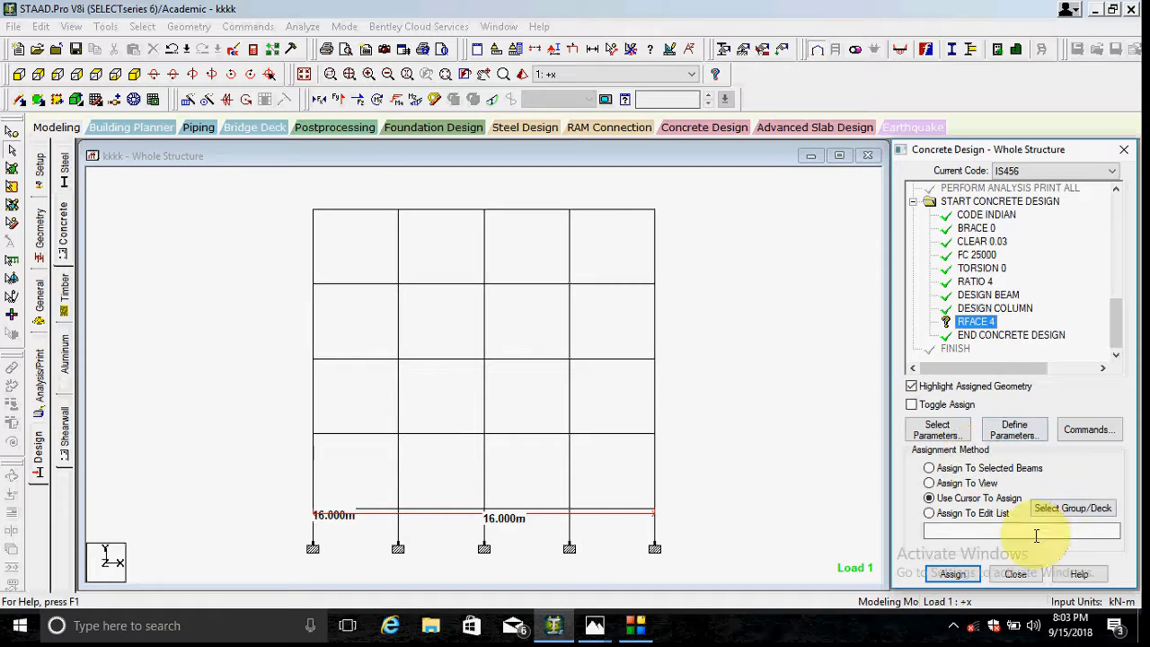
left_click(929, 482)
left_click(952, 573)
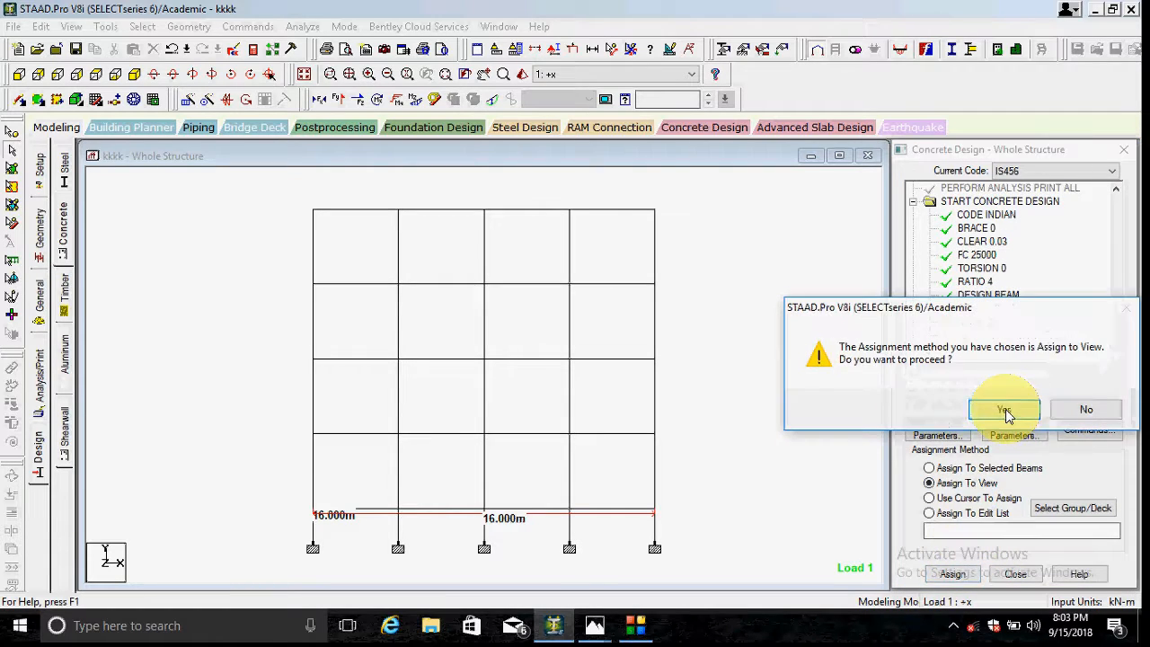
left_click(1005, 412)
Add the DESIGN BEAM and DESIGN COLUMN commands to the concrete design
left_click(1082, 427)
left_click(700, 243)
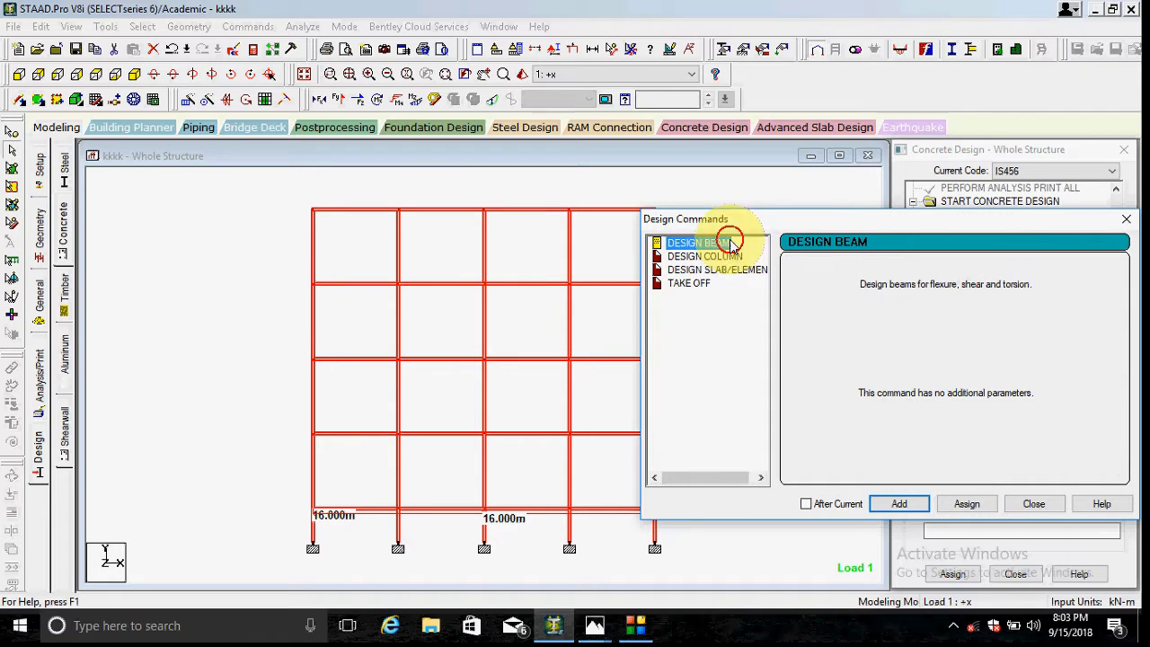
left_click(899, 504)
left_click(706, 256)
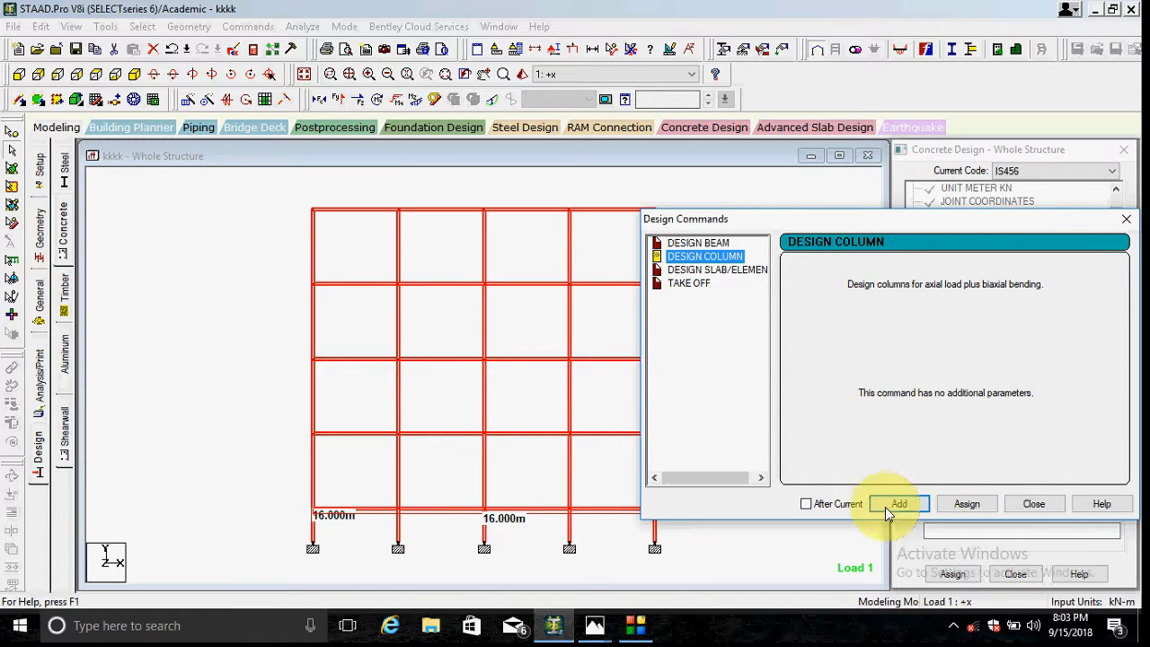
left_click(899, 504)
left_click(1031, 504)
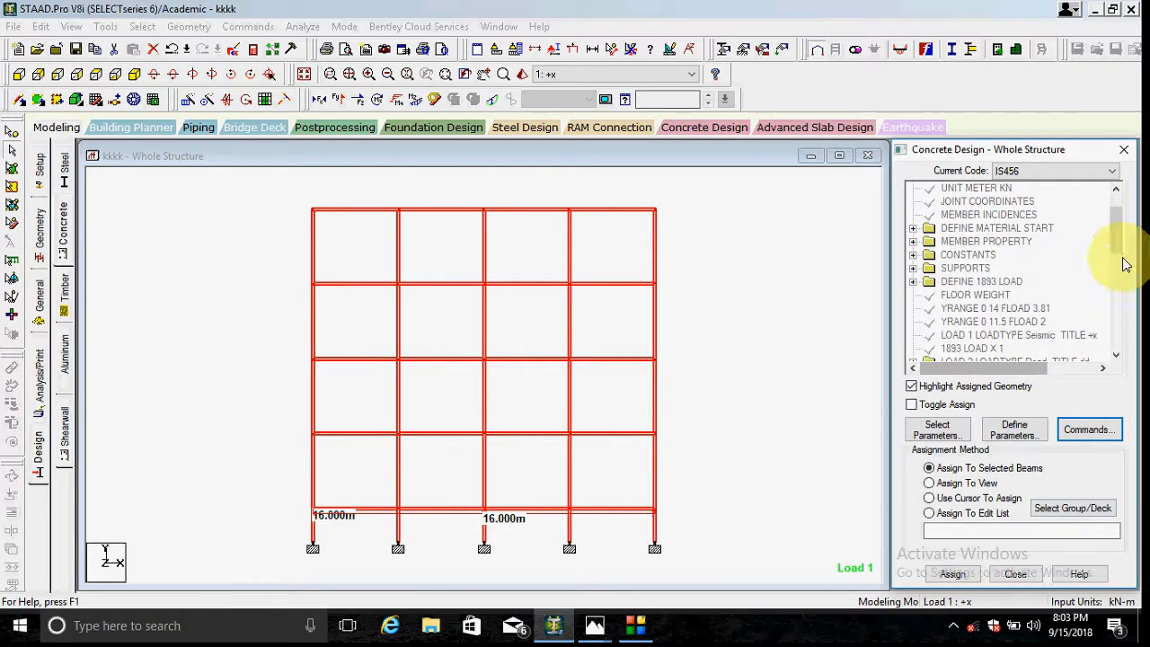
Assign the newly added DESIGN BEAM and DESIGN COLUMN commands to all members in the view
left_click_drag(1116, 257, 1098, 359)
left_click(988, 308)
left_click(960, 484)
left_click(953, 573)
left_click(988, 411)
left_click(988, 321)
left_click(960, 483)
left_click(952, 573)
left_click(988, 411)
Run the analysis and continue to post-processing mode
left_click(302, 26)
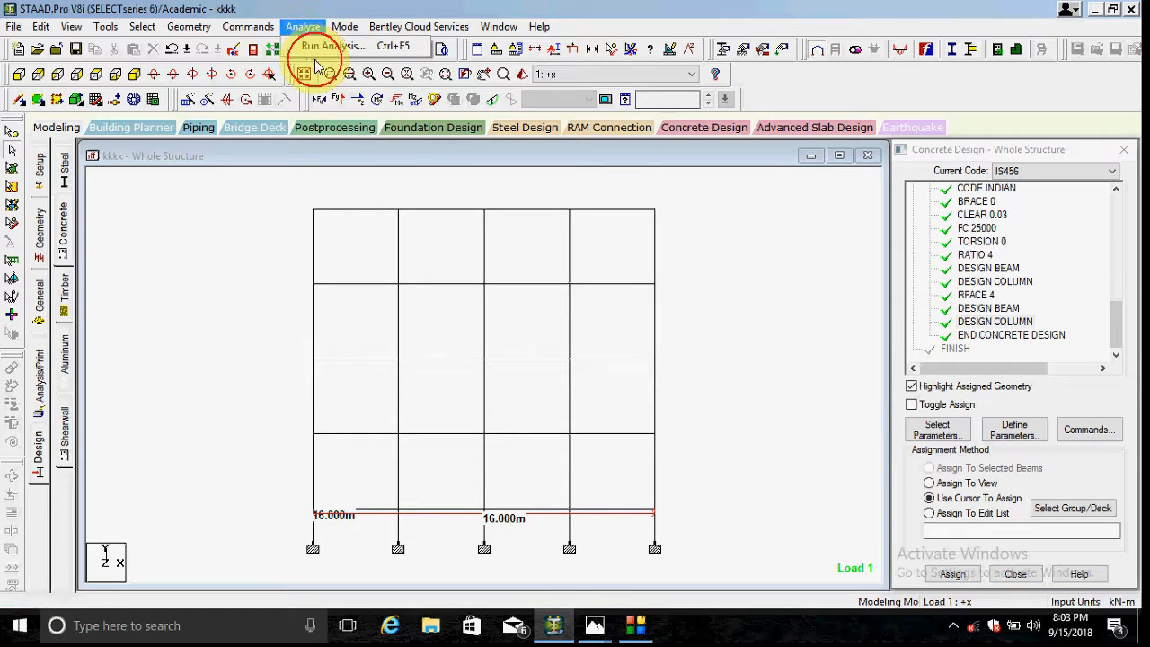
left_click(315, 65)
left_click(314, 47)
left_click(462, 352)
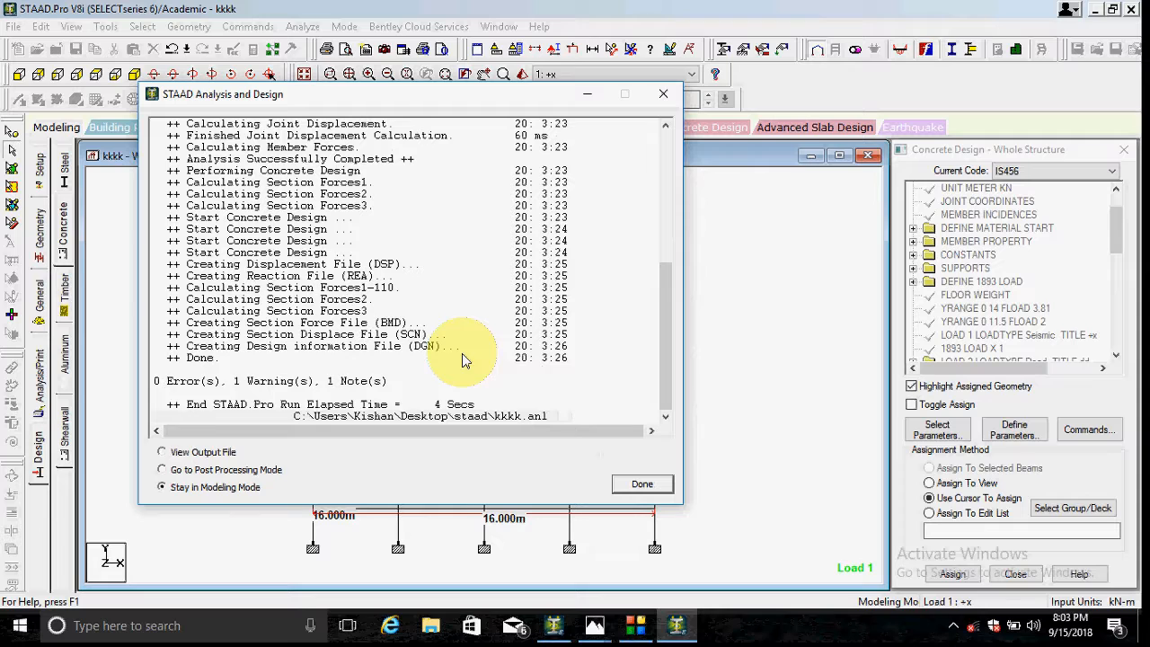
left_click(212, 470)
left_click(620, 483)
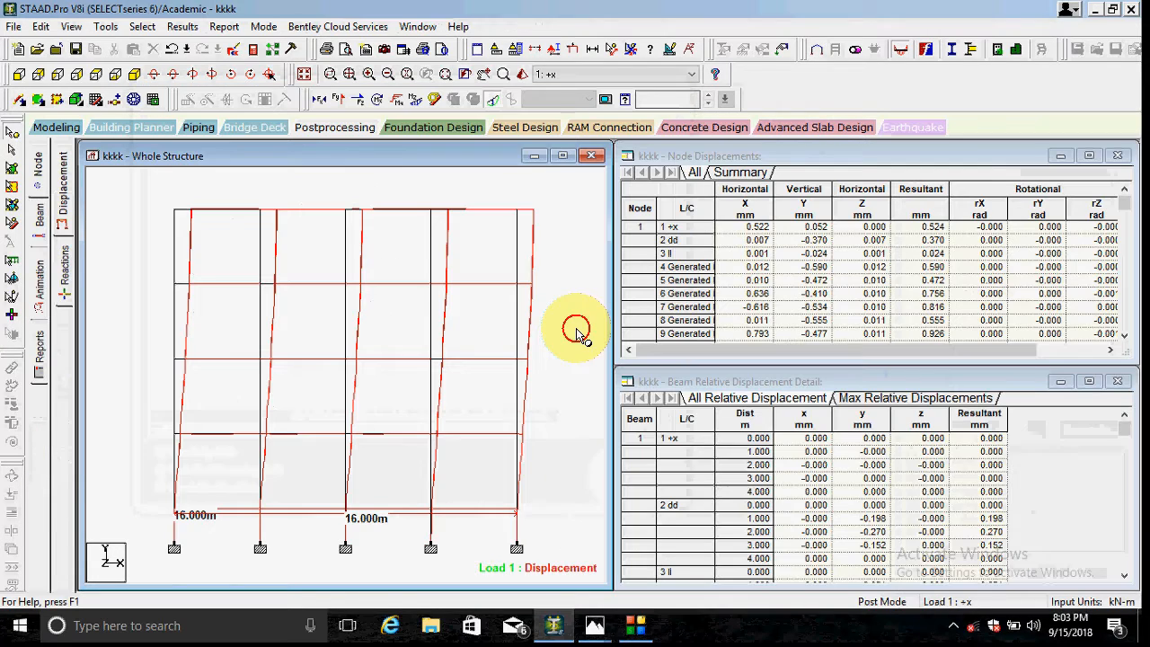
Open the analysis output file and find the base shear VB per 1893, then close the output
left_click(255, 52)
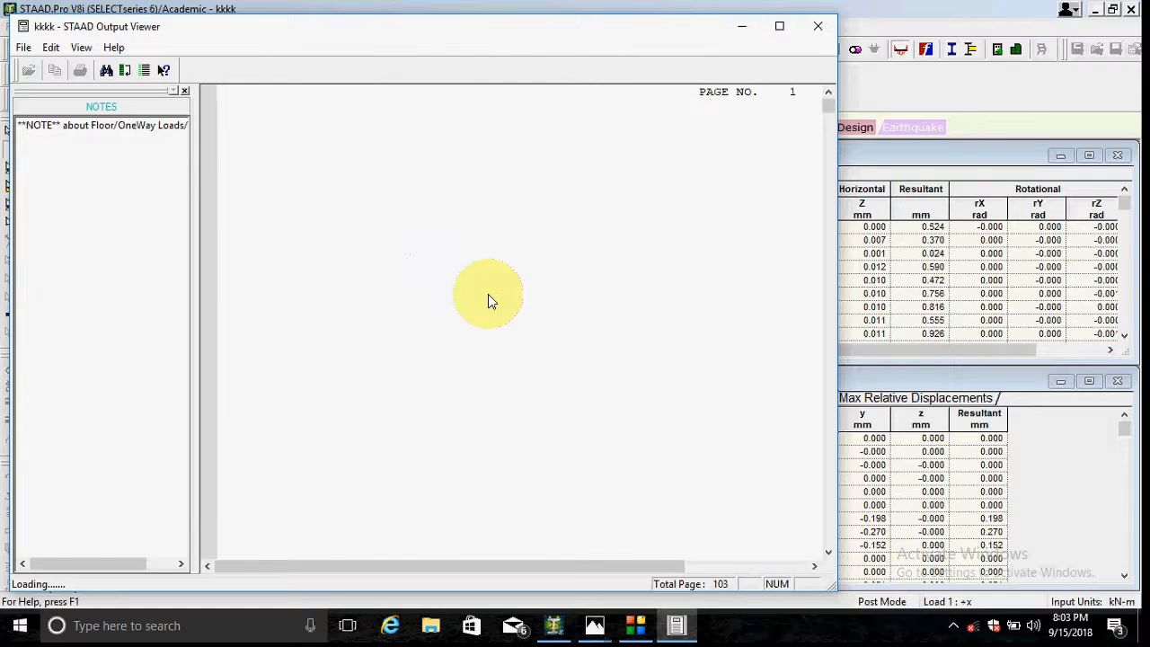
key("ctrl+f")
left_click(540, 280)
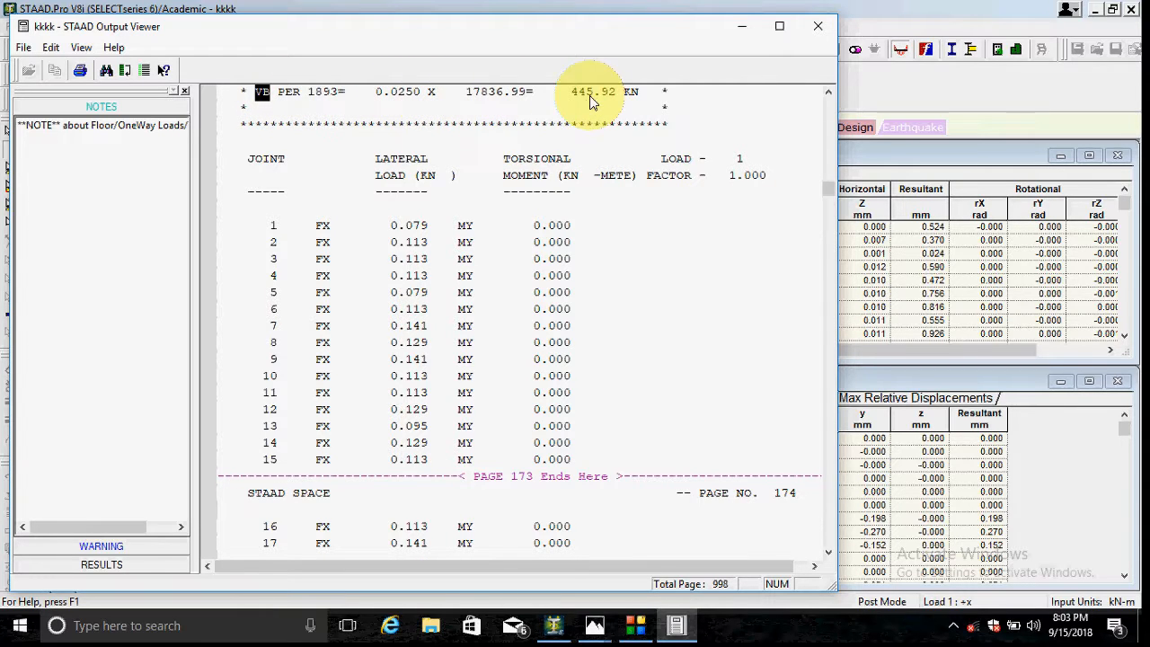
left_click(822, 29)
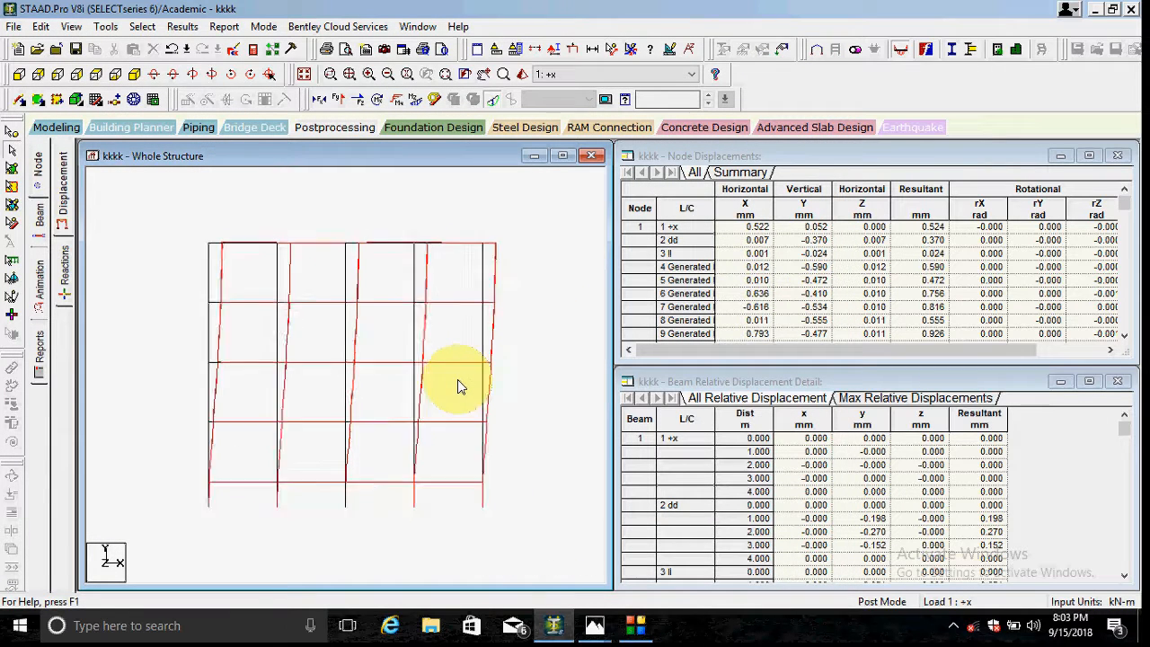
Open the details of the top storey's first beam and view its concrete design results
scroll(281, 394, "down", 4)
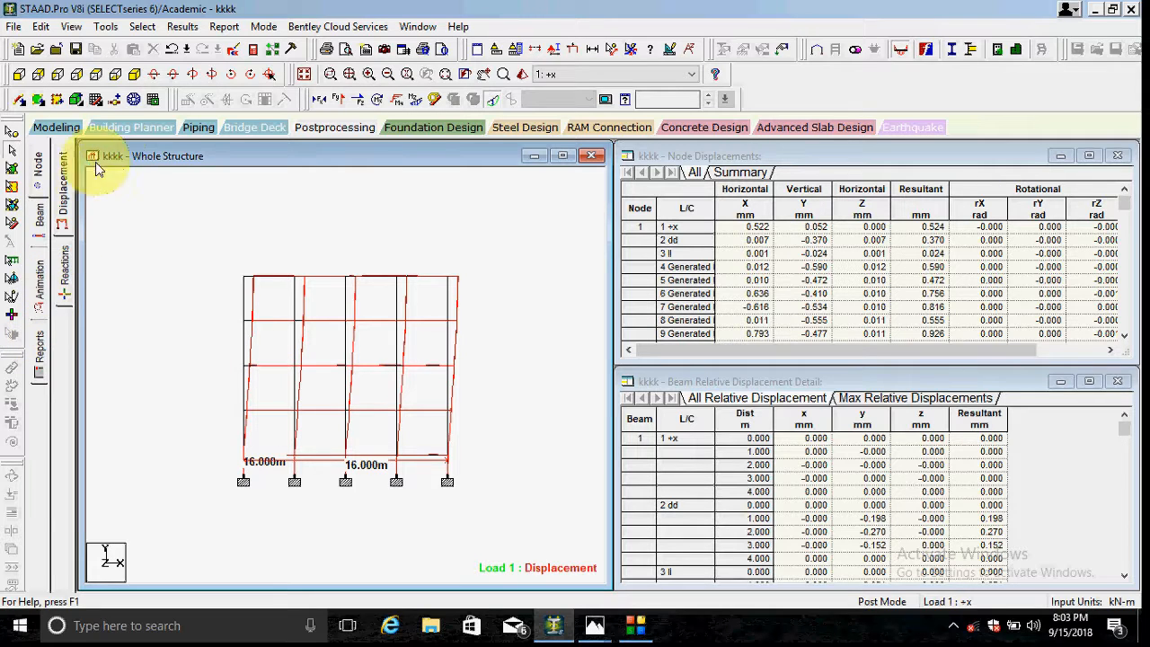
double_click(258, 279)
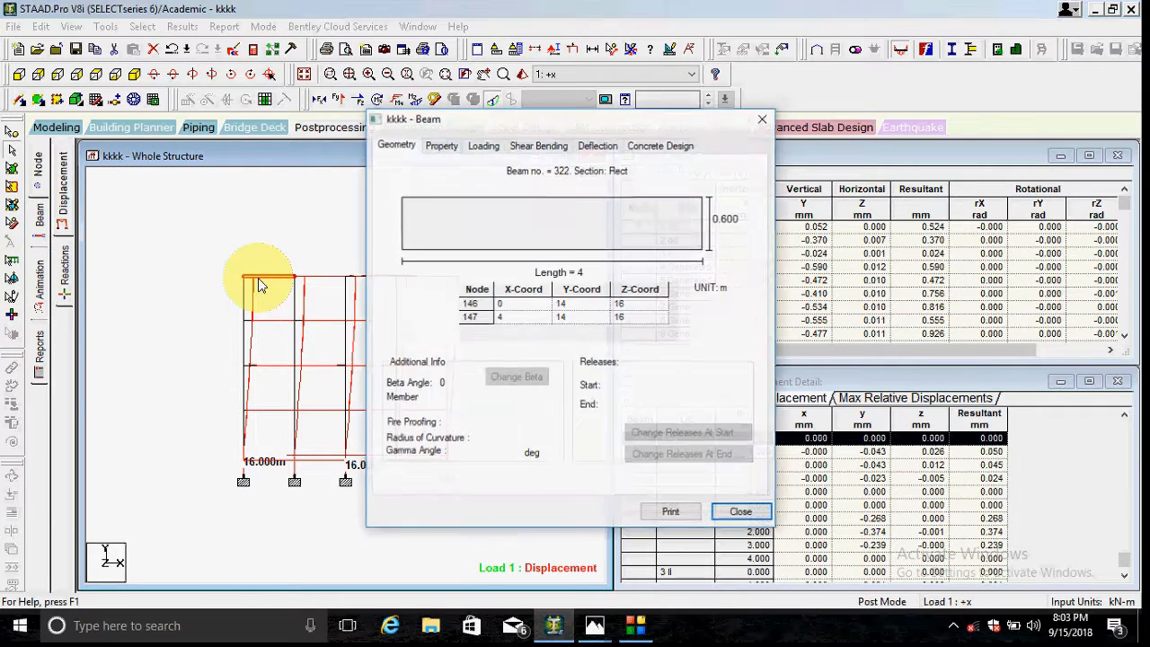
left_click(659, 146)
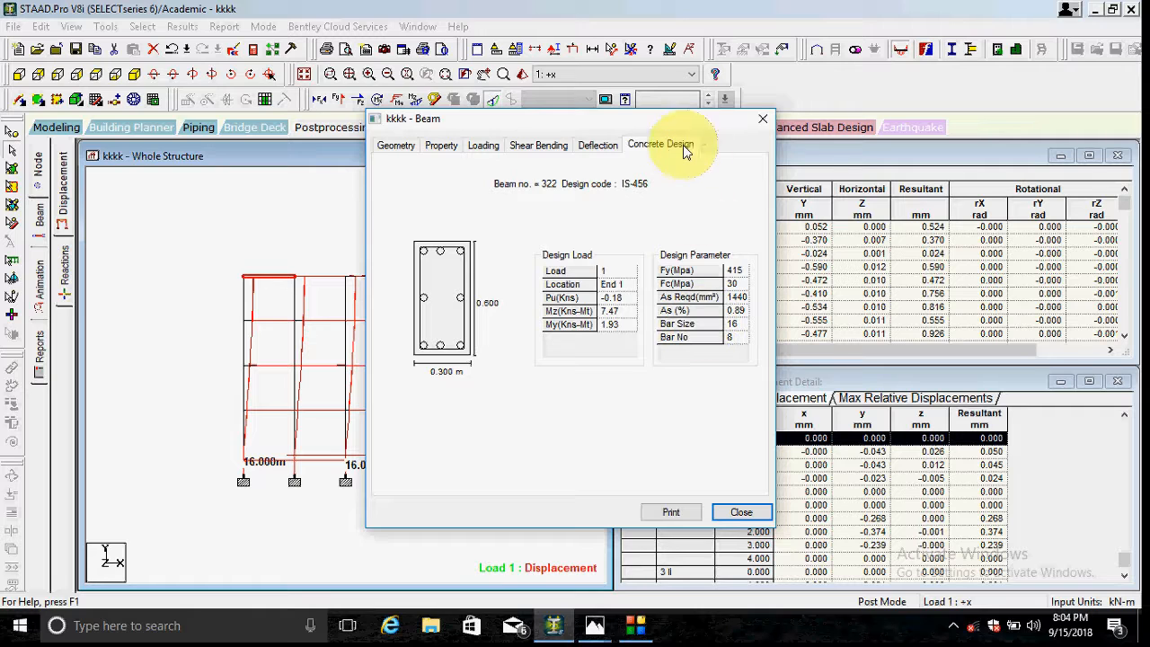
Review the beam's deflection at several distances, its shear bending, loading, property and geometry data, and close its details
left_click(598, 144)
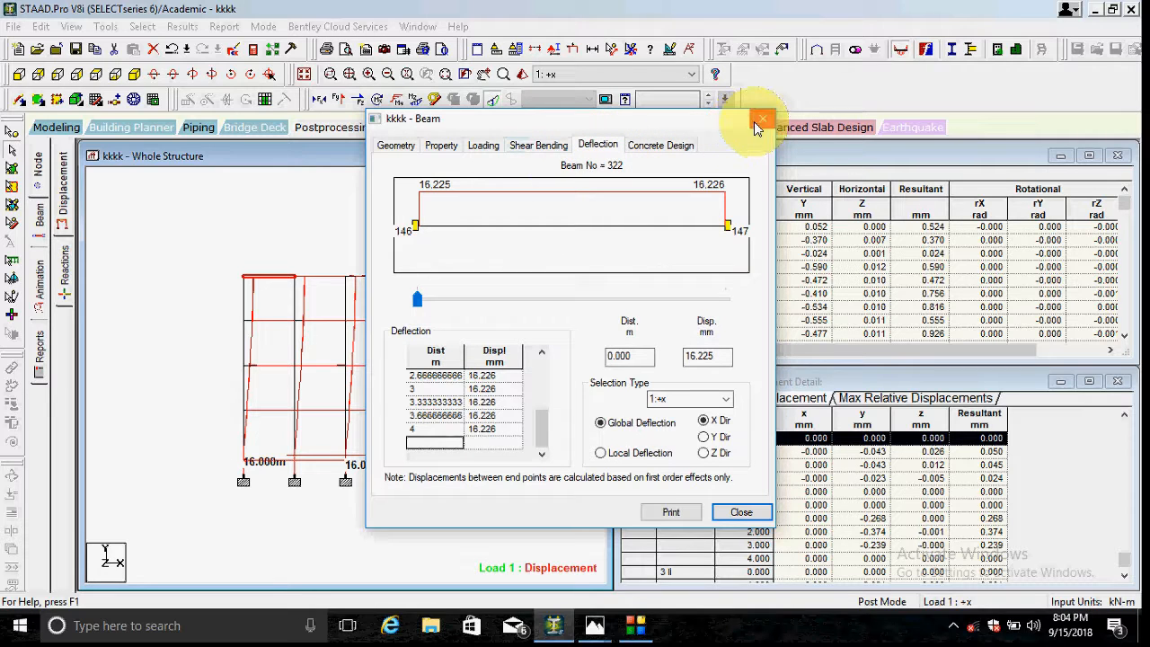
left_click(597, 299)
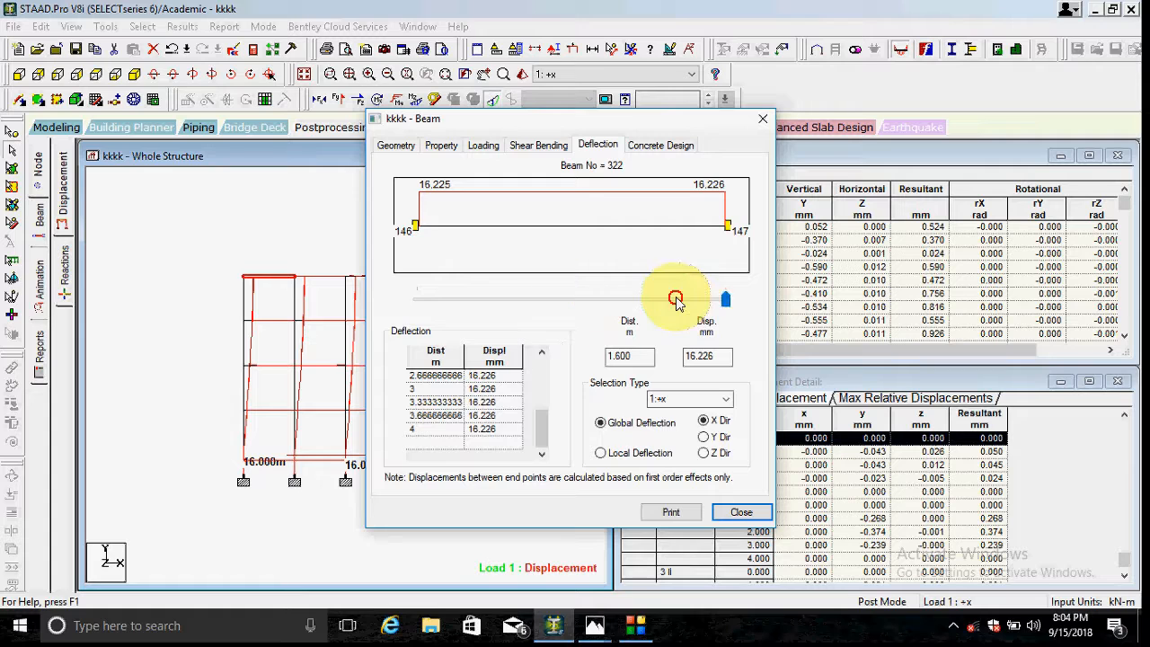
left_click(532, 146)
left_click(484, 144)
left_click(441, 144)
left_click(395, 145)
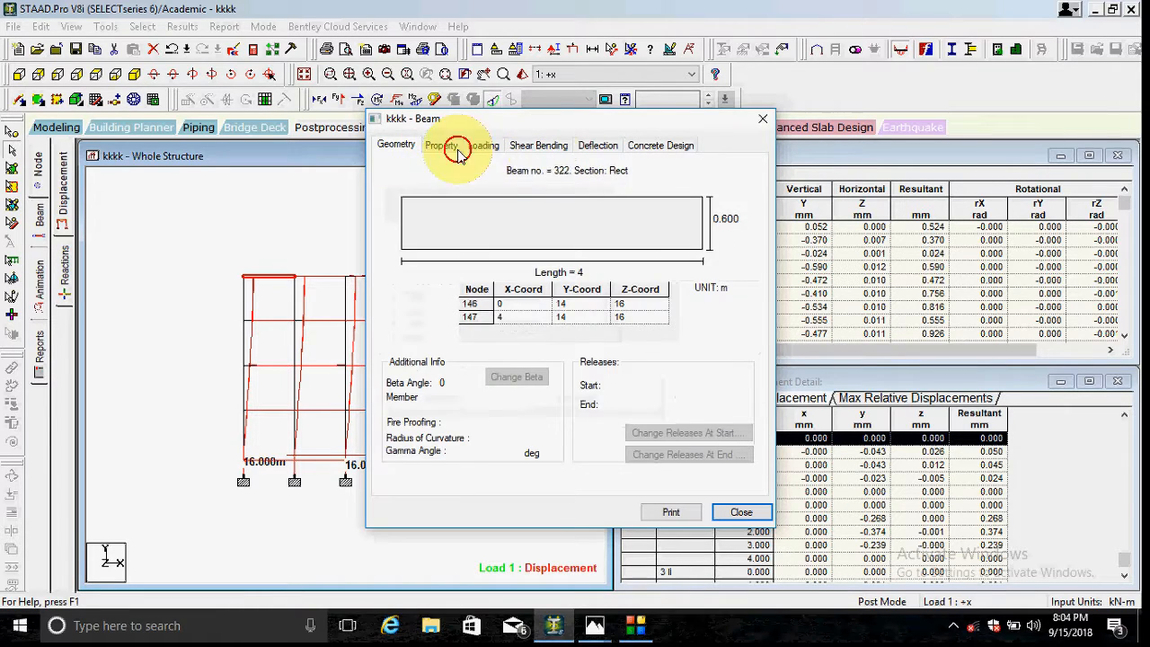
left_click(762, 120)
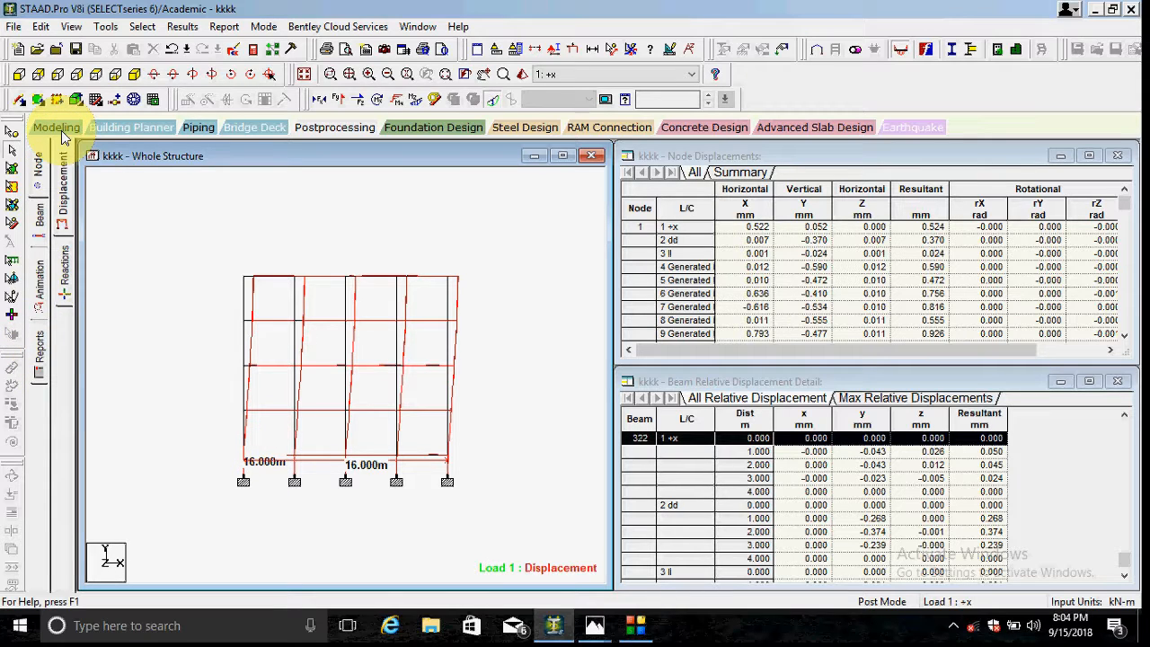
Select individual beams and columns on different storeys to inspect their relative displacements
left_click(290, 321)
left_click(292, 323)
left_click(439, 323)
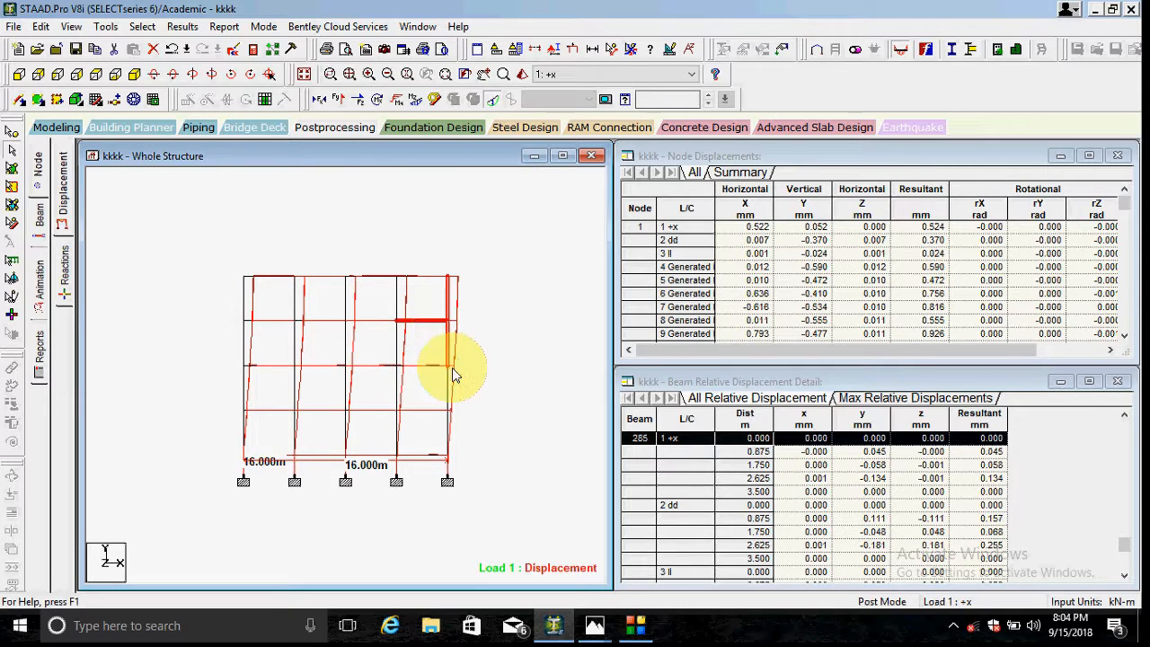
left_click(441, 411)
left_click(359, 456)
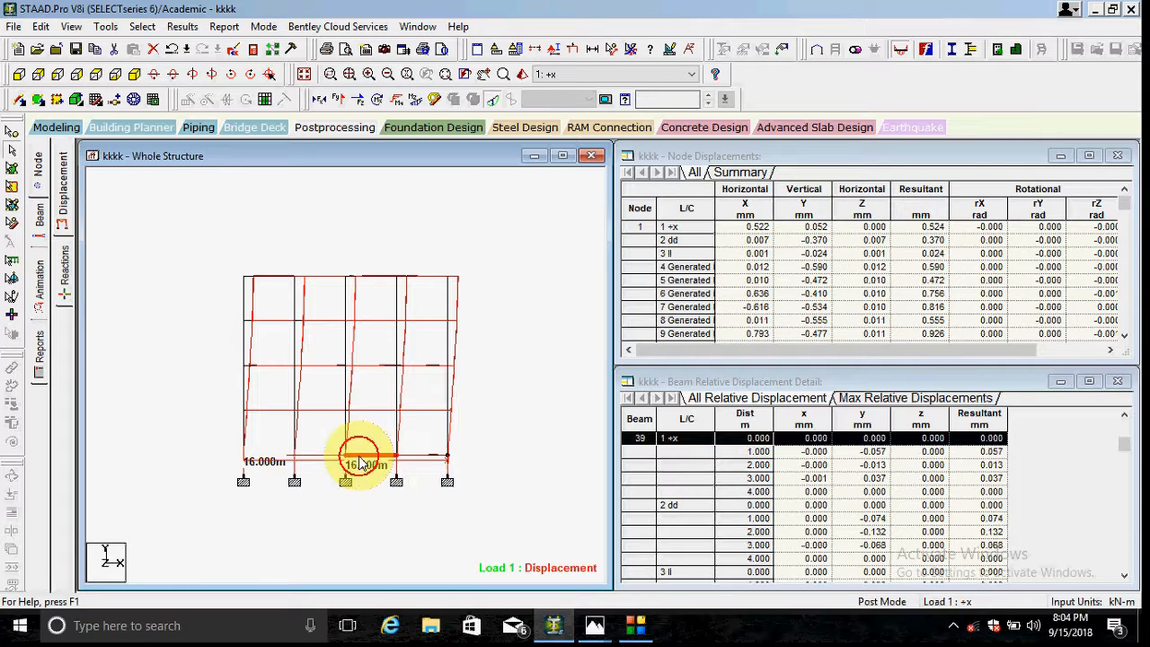
Show the whole frame in isometric view and animate its deflection
left_click(134, 75)
left_click(171, 188)
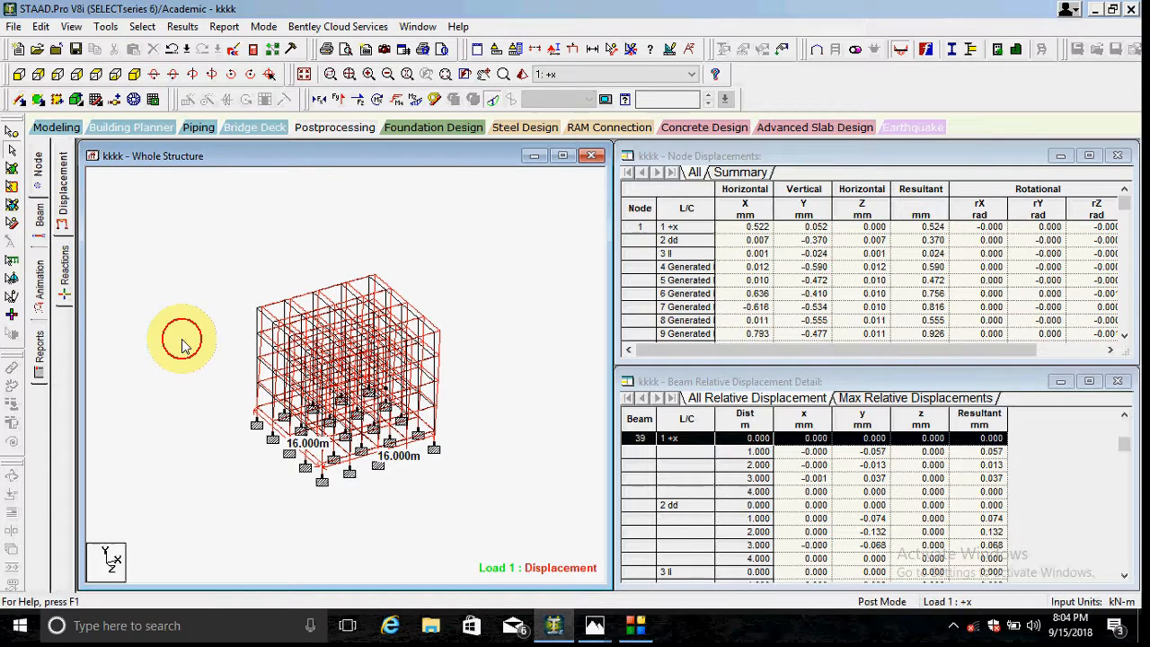
left_click(36, 270)
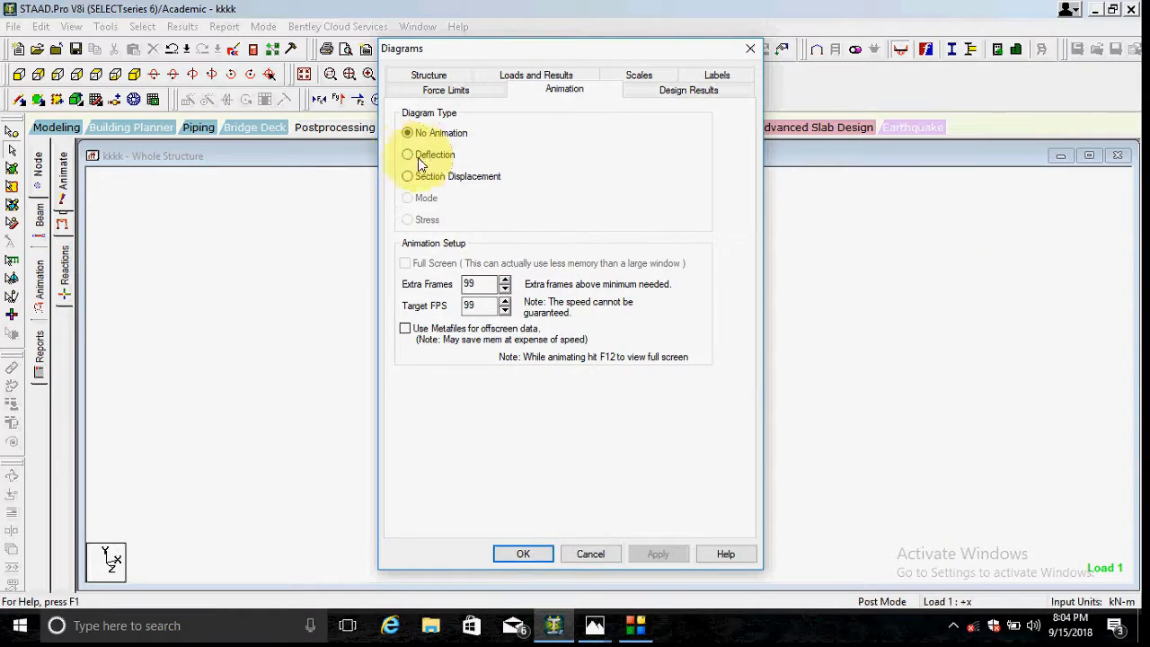
left_click(639, 552)
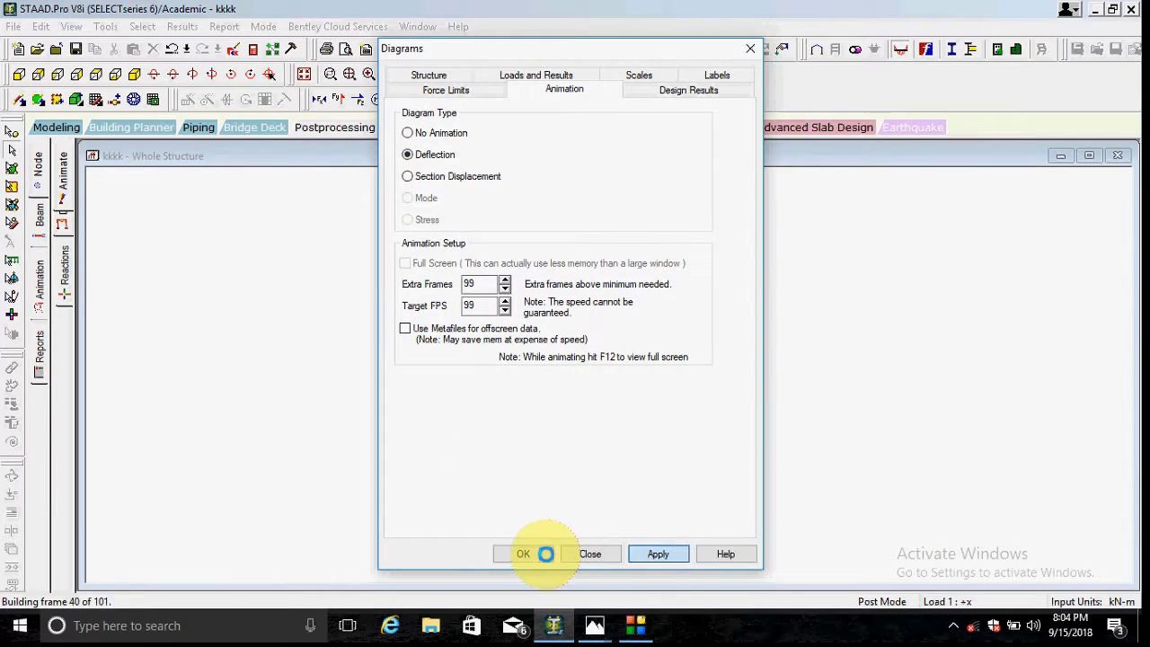
left_click(524, 554)
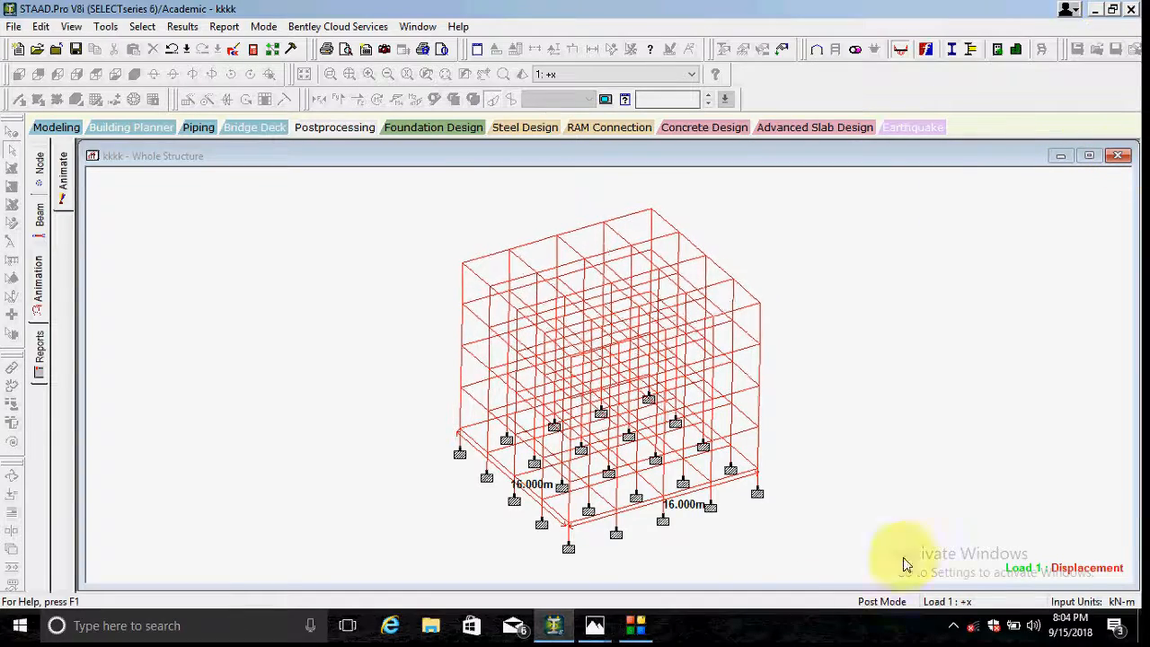
left_click(638, 629)
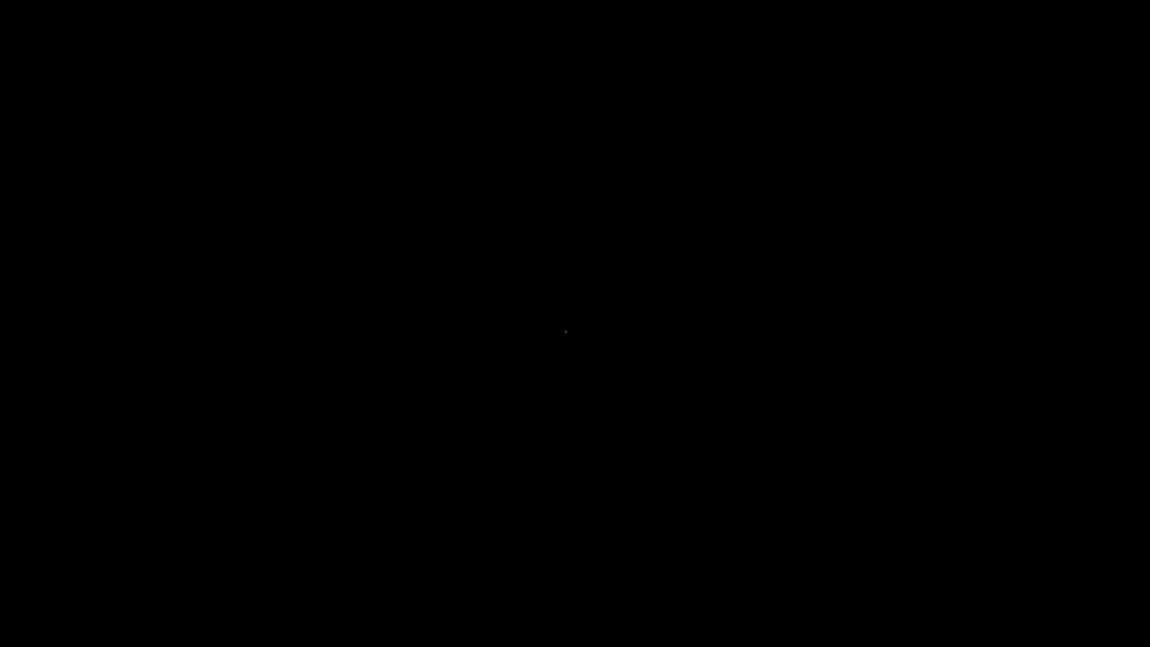